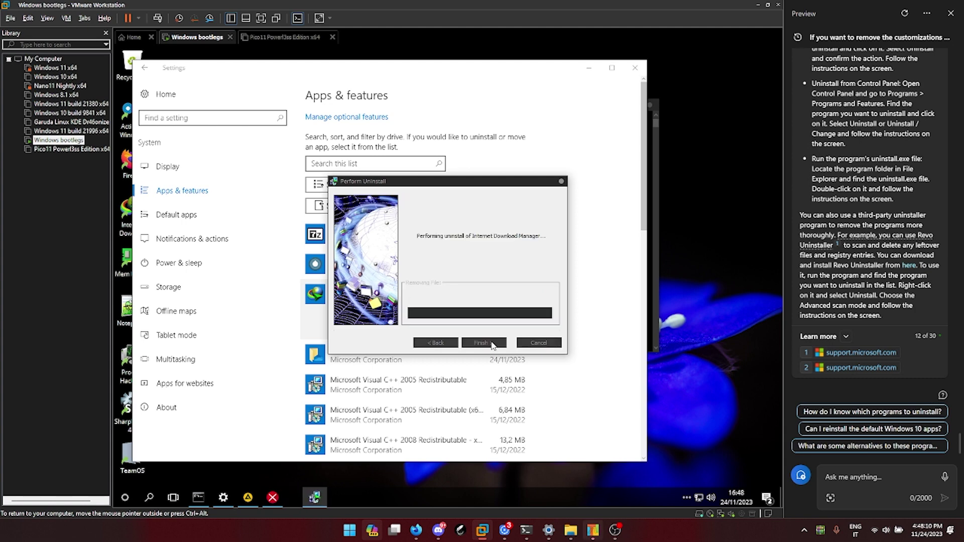
- Ask the AI assistant "how do I restore windows to its default theme"
click(857, 479)
text(how do I restore windows to its default theme)
key(Return)
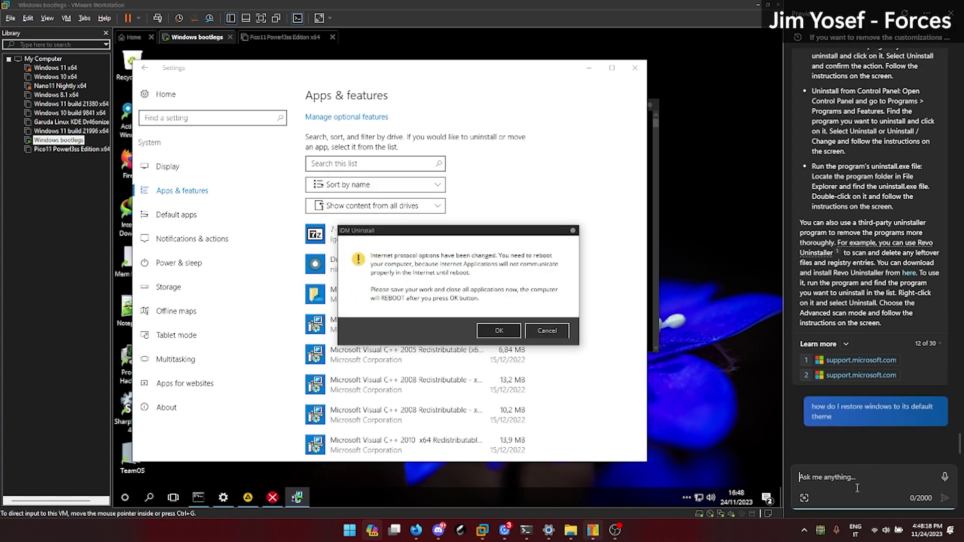
- Accept the reboot requested by the Internet Download Manager uninstaller and return to the virtual machine's desktop after the restart
click(512, 336)
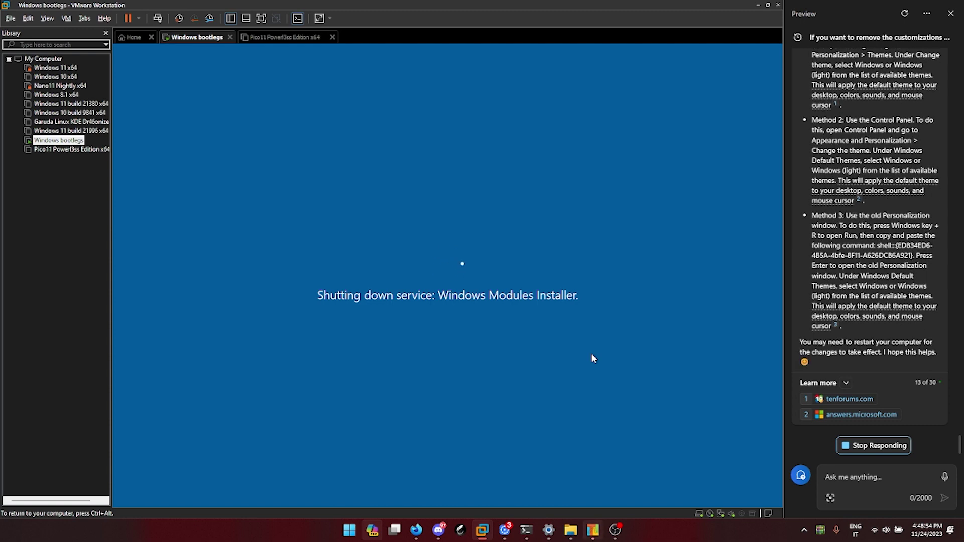
click(66, 18)
mouse_move(80, 32)
click(301, 120)
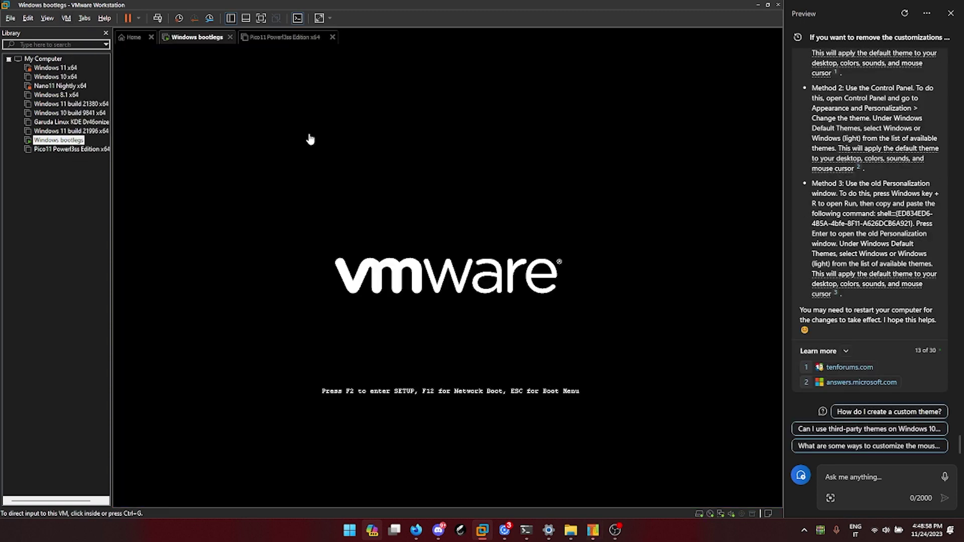
click(436, 301)
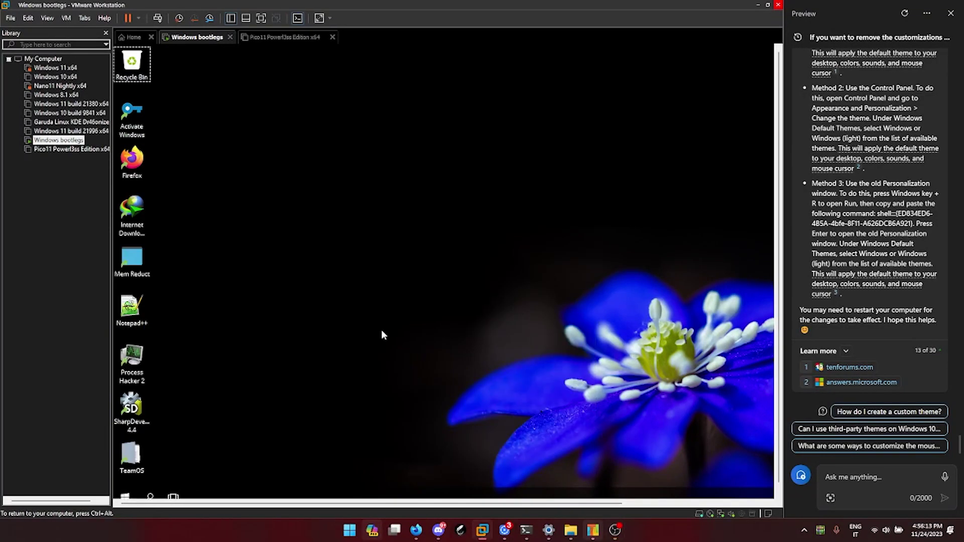
click(463, 266)
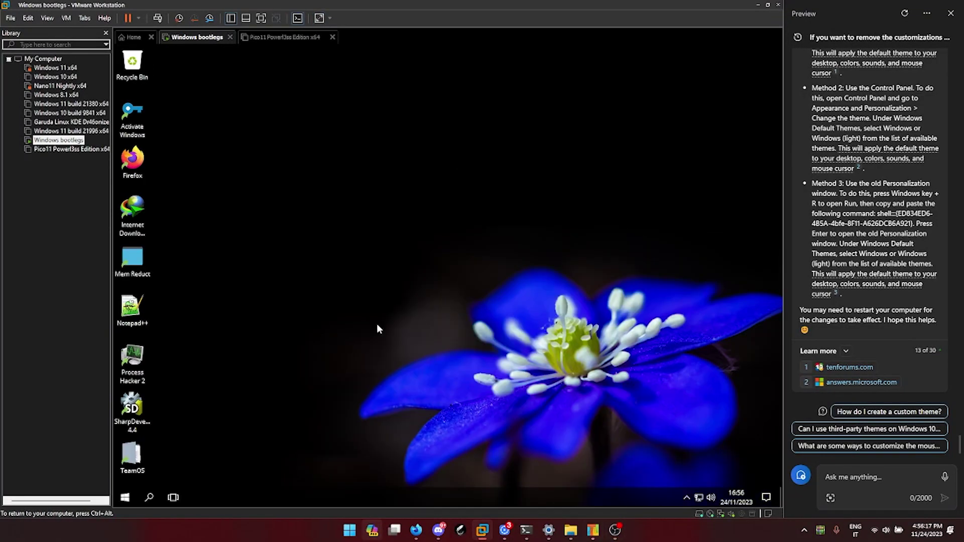
- Open the Control Panel in the virtual machine
key(super+r)
key(Return)
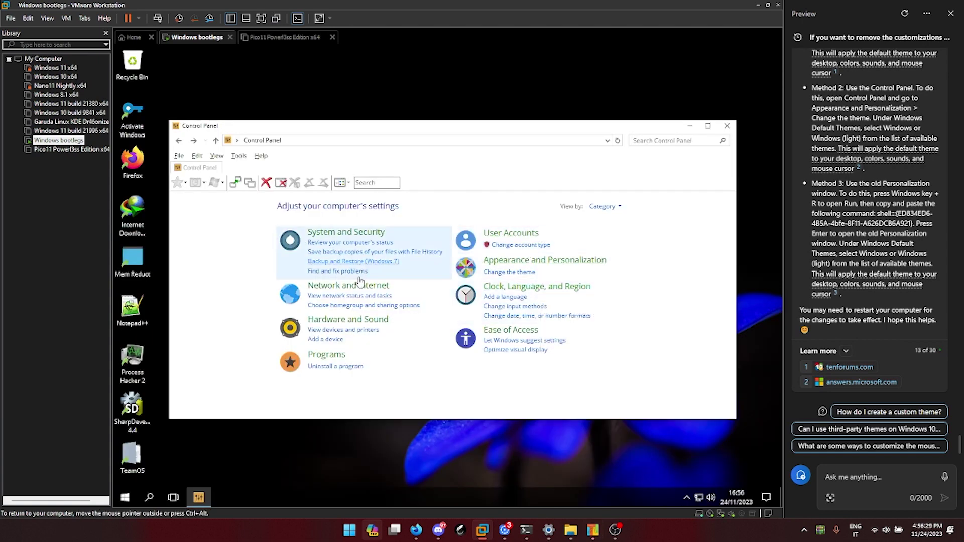
- Check the Themes page of the desktop's Personalization settings, then close Settings
right_click(377, 447)
click(436, 427)
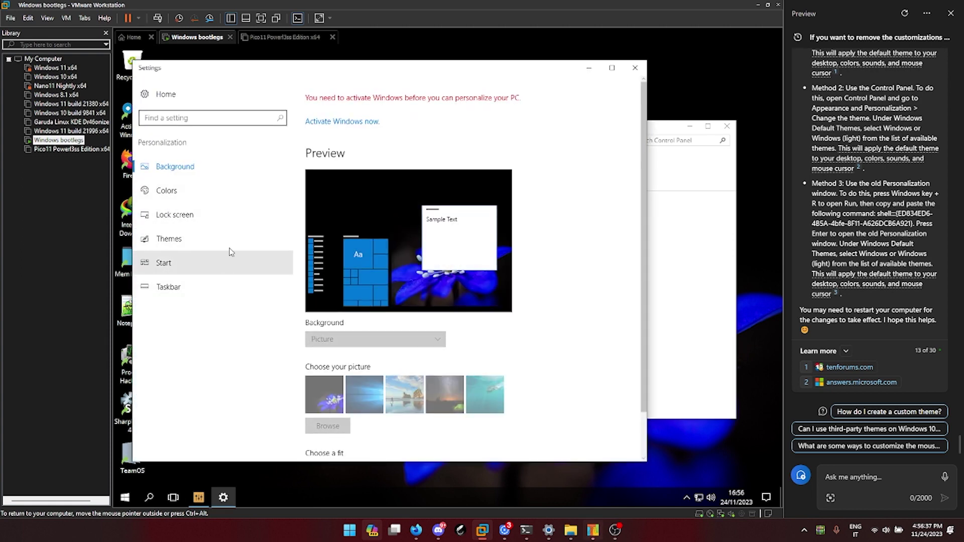
click(231, 239)
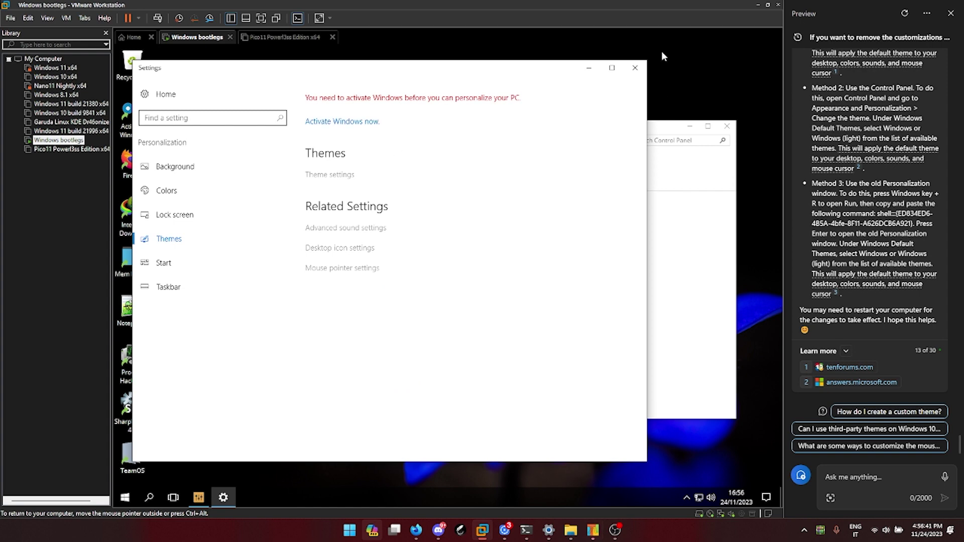
click(635, 67)
- Apply the Classic Windows 10 default theme through Appearance and Personalization, then close the window
click(500, 254)
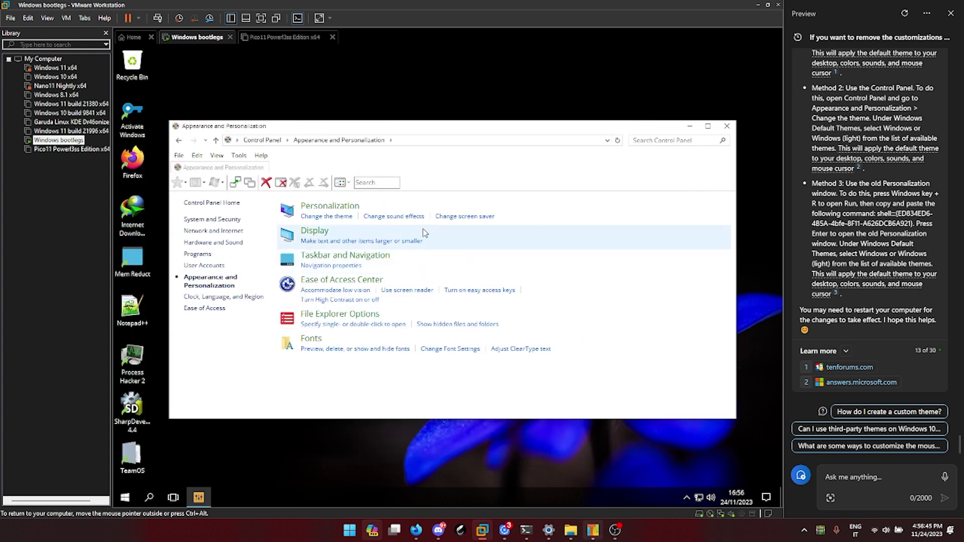
click(331, 216)
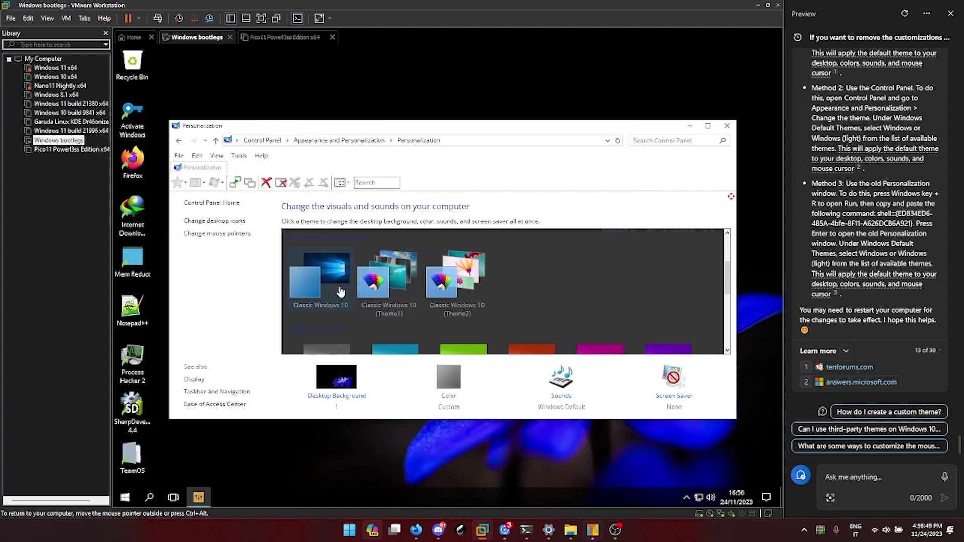
click(333, 283)
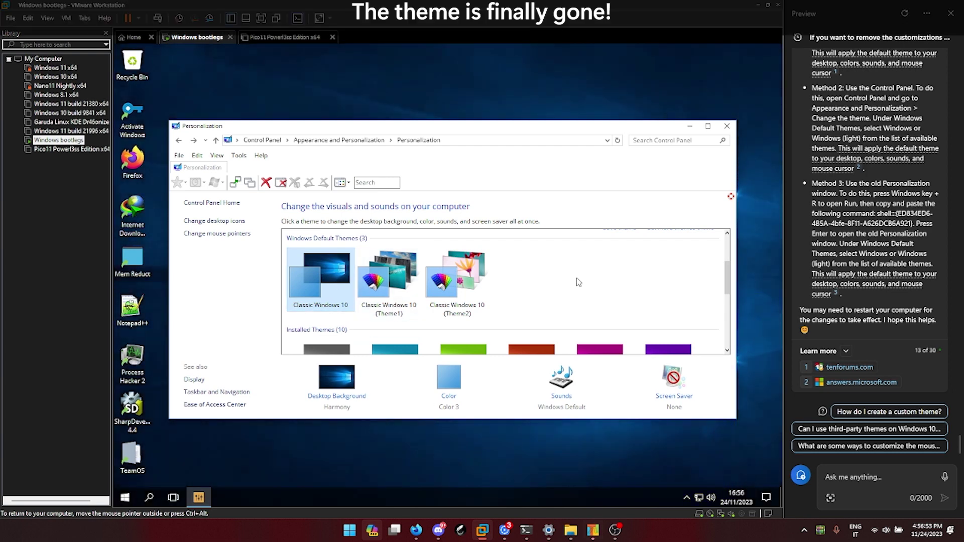
key(alt+F4)
- Launch Programs and Features with appwiz.cpl and uninstall 7-Zip 22.01 (x64)
key(super+r)
text(appwiz.cpl)
key(Return)
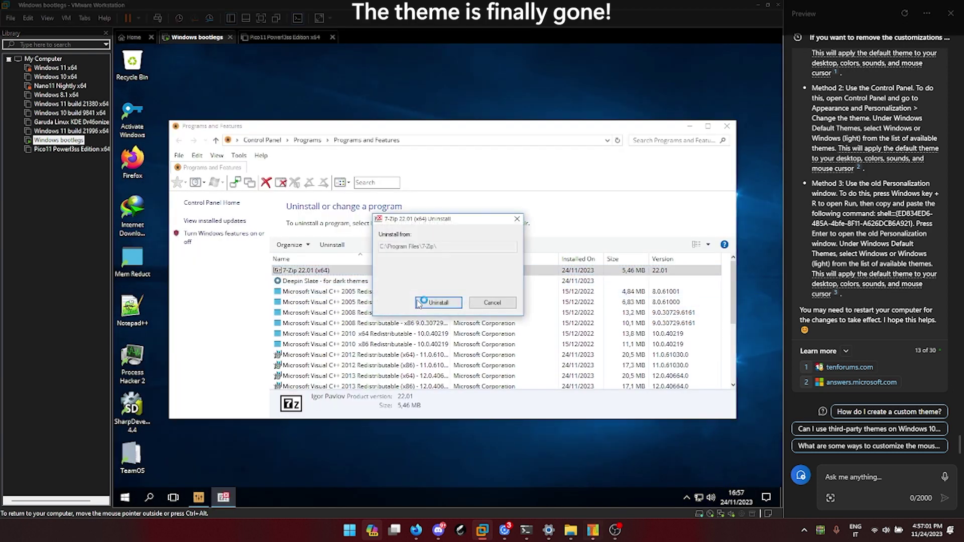
click(417, 301)
key(Down)
key(Return)
click(432, 302)
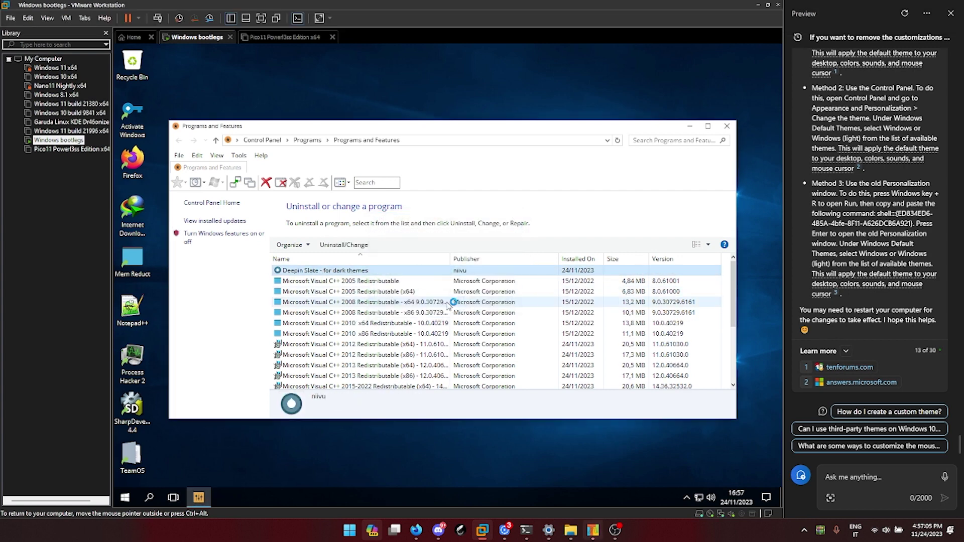
- Uninstall the Deepin Slate - for dark themes icon pack, and try to uninstall QTTabBar 1.5.0.0 Beta 2
scroll(382, 327, down, 3)
double_click(371, 353)
click(511, 285)
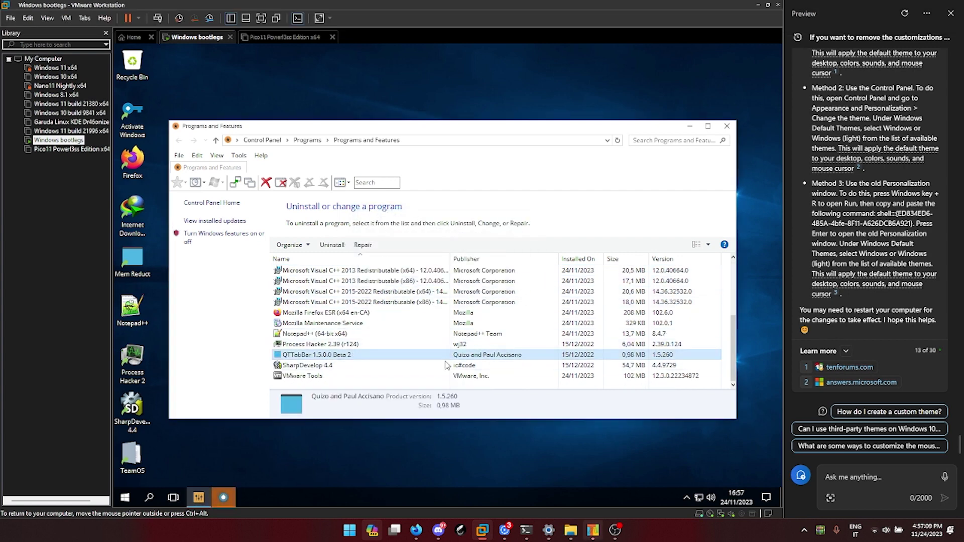
click(500, 362)
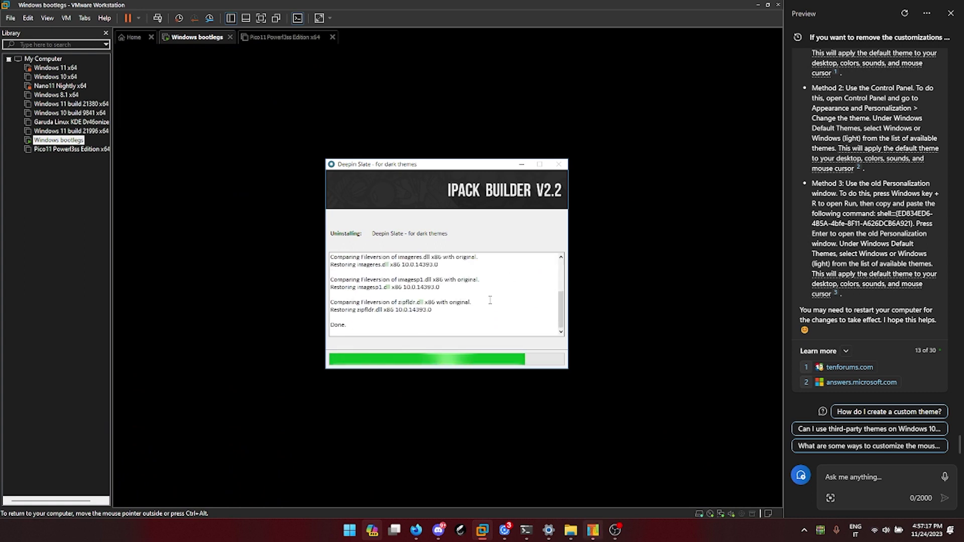
key(Return)
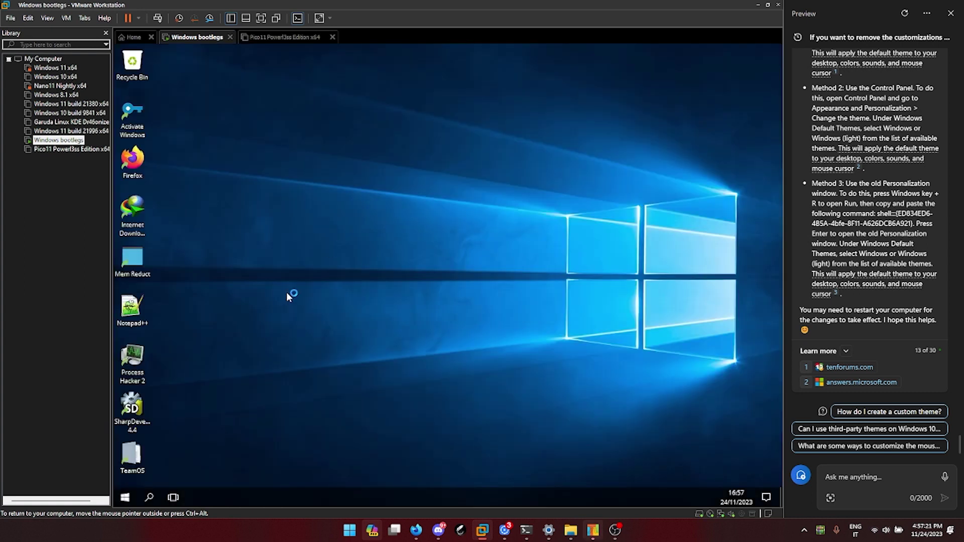
- Run the control command to reopen the Control Panel and go to its Programs and Features list
key(super+r)
text(control)
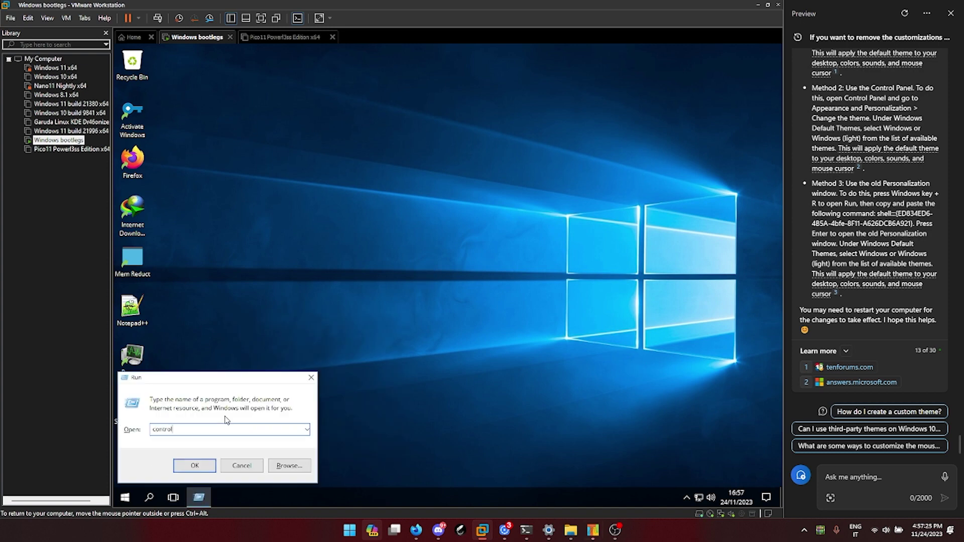
key(Return)
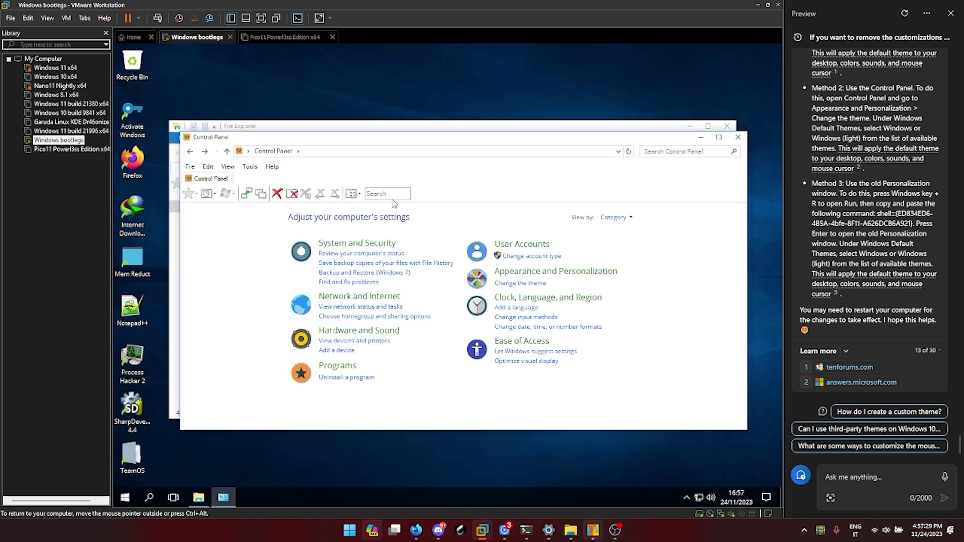
click(352, 371)
click(326, 227)
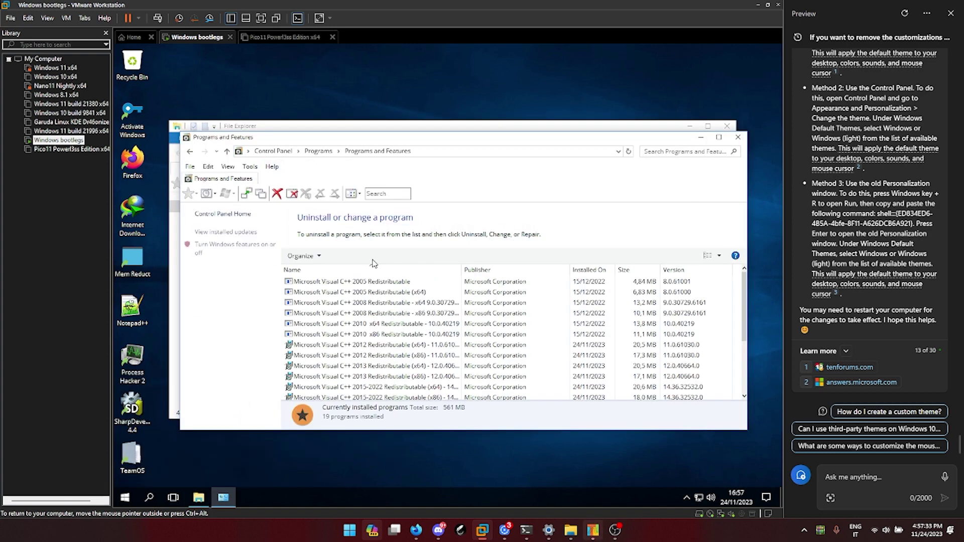
- Uninstall Mozilla Firefox ESR (x64 en-CA), going through its uninstall wizard to the end
double_click(351, 324)
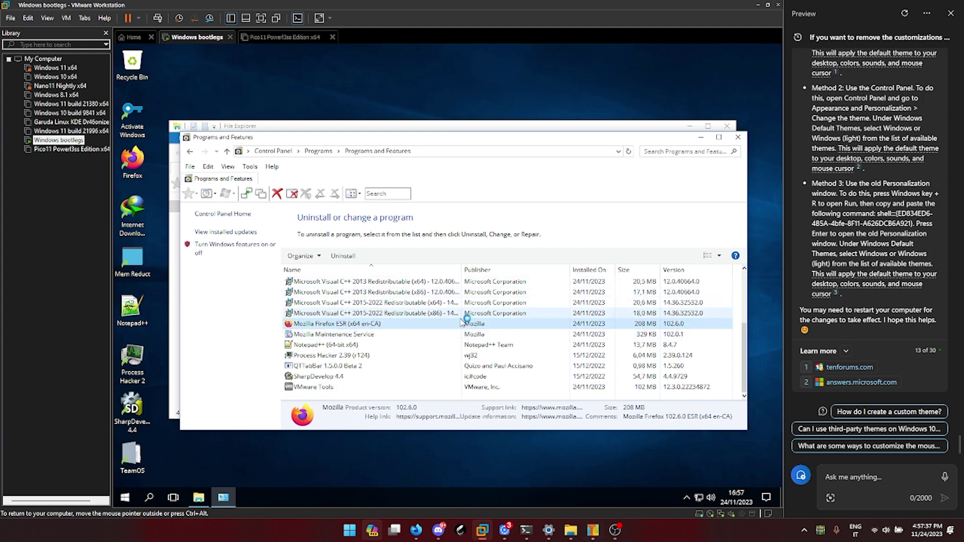
click(503, 350)
click(503, 349)
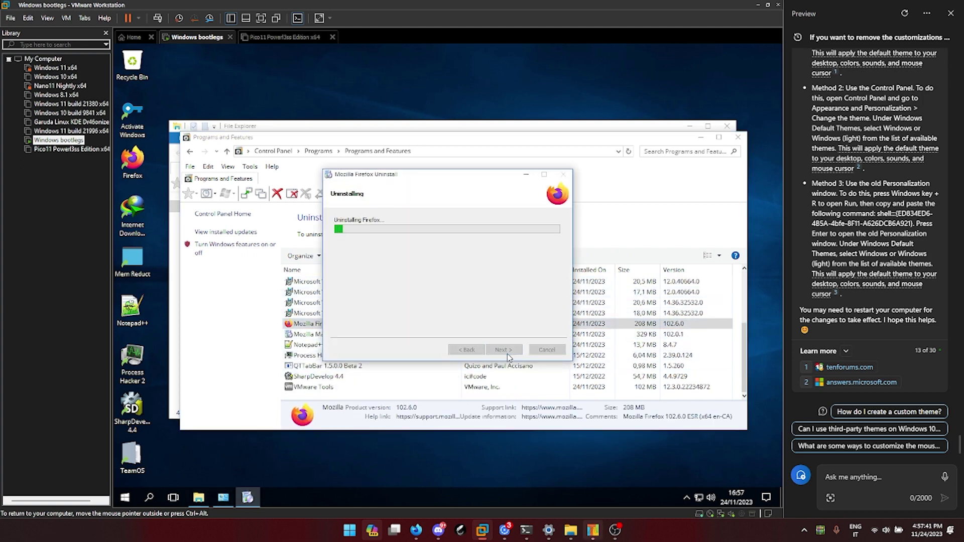
click(503, 349)
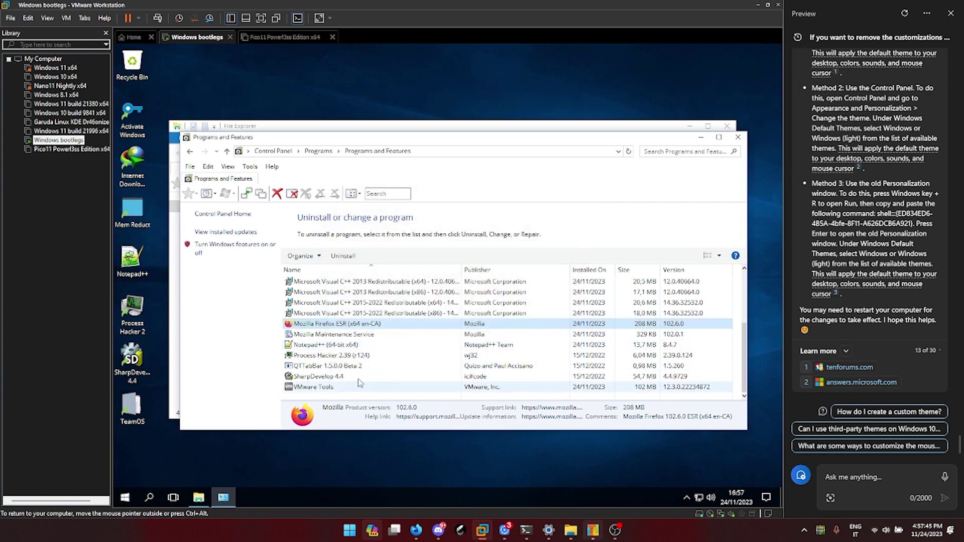
- Uninstall SharpDevelop 4.4 and allow its installer package to make changes to the device
double_click(351, 376)
click(499, 271)
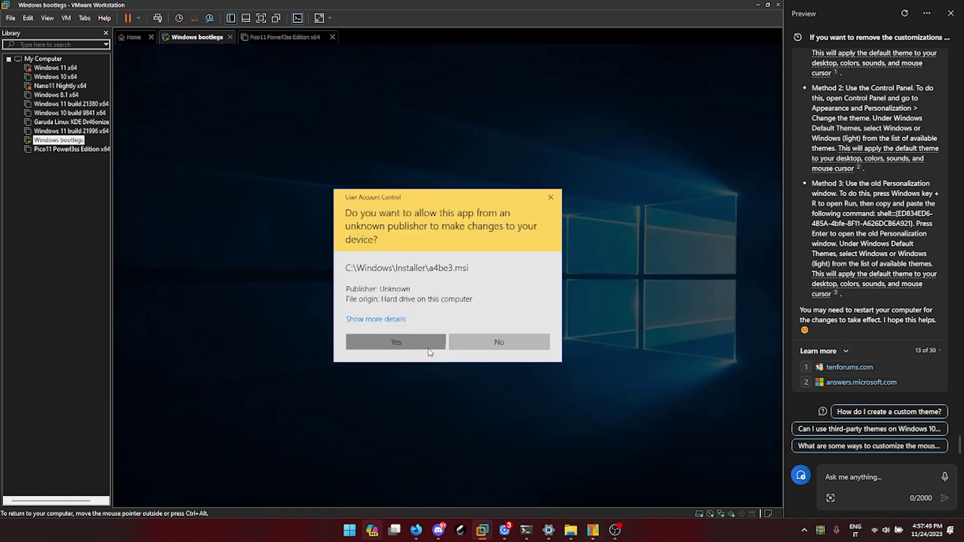
click(370, 340)
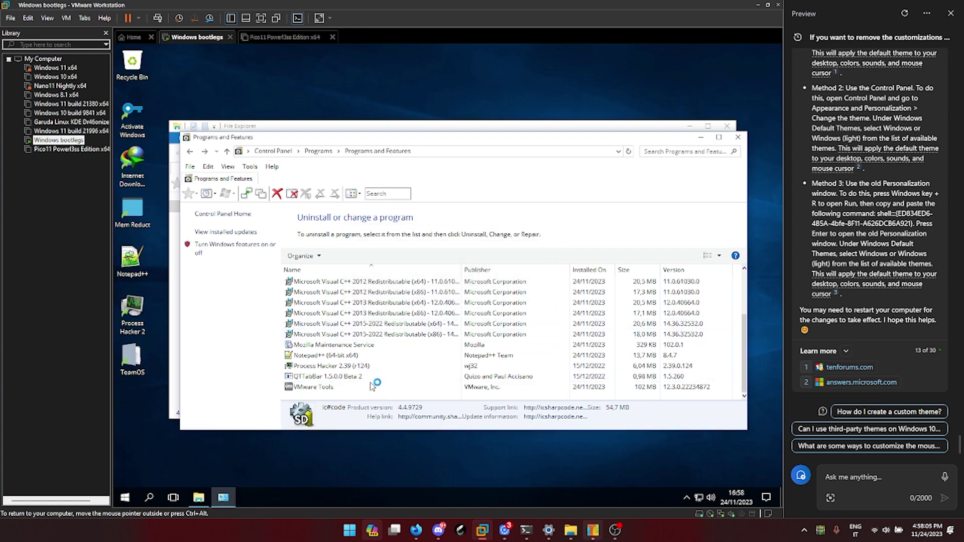
- Open Command Prompt as administrator and launch Programs and Features from it with appwiz.cpl
key(super)
text(cmd)
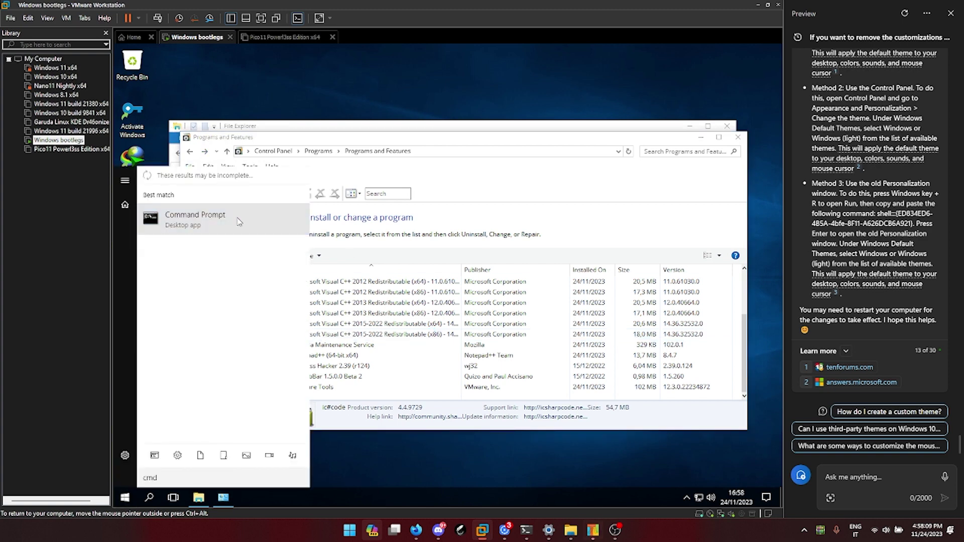
right_click(276, 222)
click(273, 232)
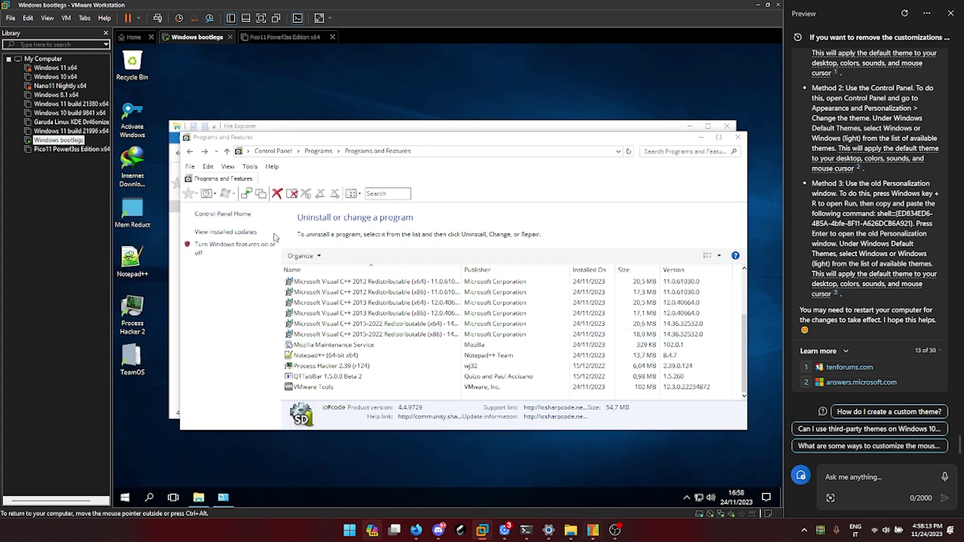
key(Return)
text(appwiz.cpl)
key(Return)
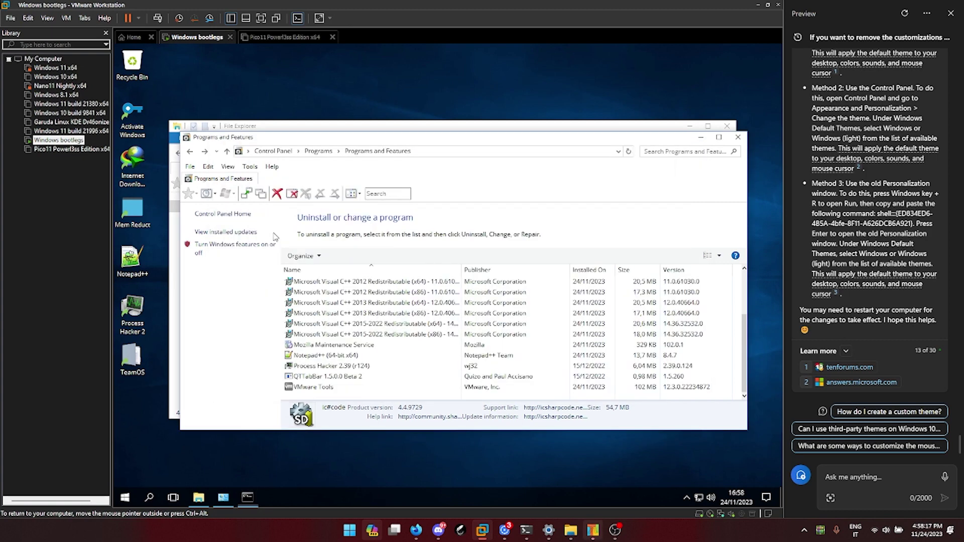
- Uninstall Notepad++ (64-bit x64), going through its uninstall wizard and closing it
scroll(385, 301, down, 3)
click(391, 356)
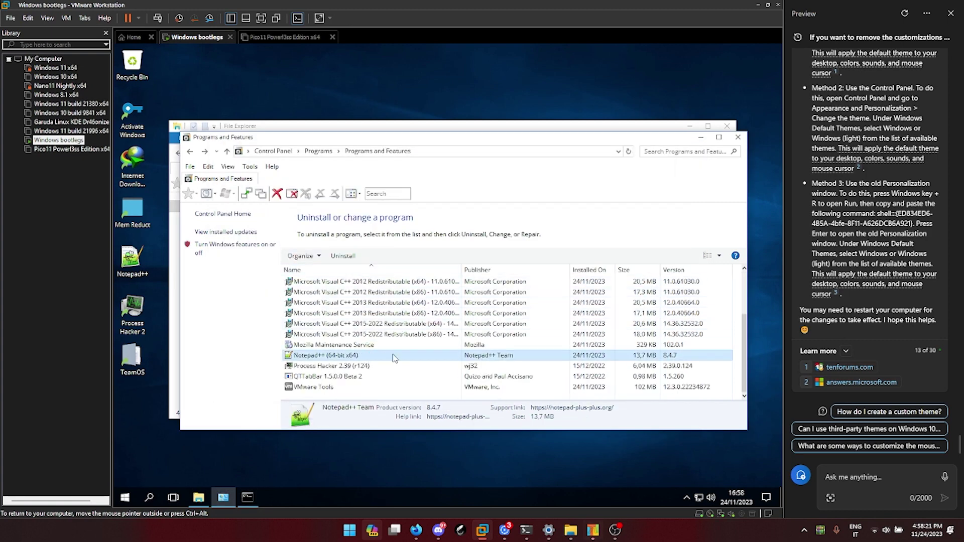
double_click(392, 362)
click(503, 349)
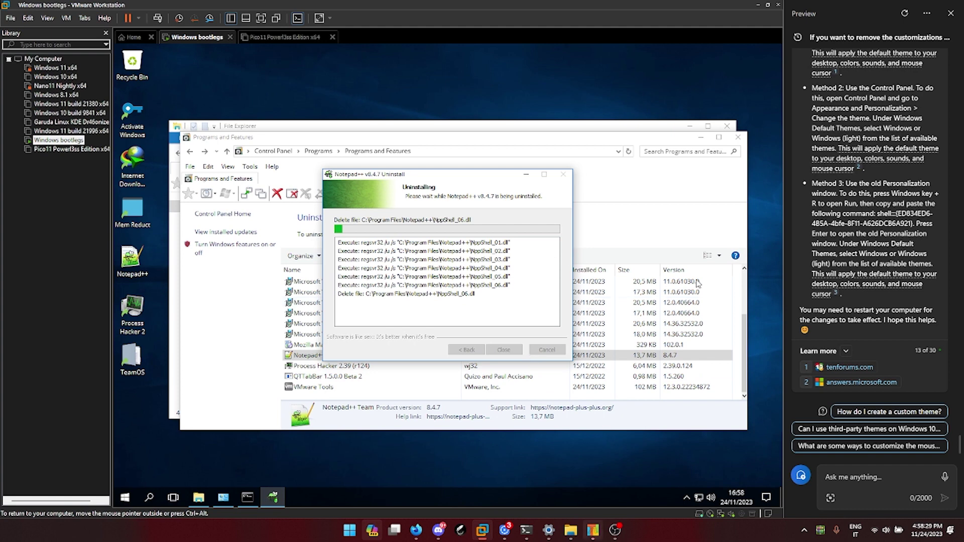
click(442, 299)
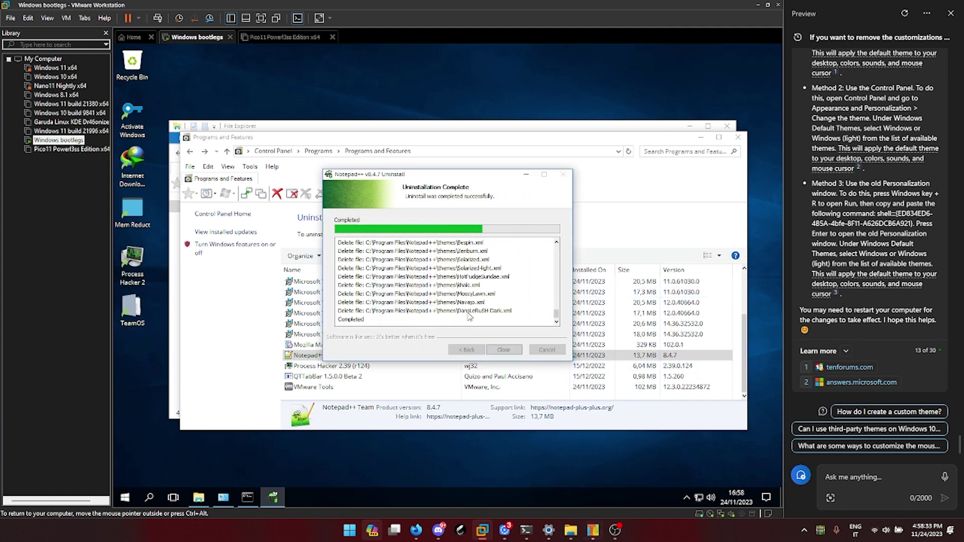
key(Return)
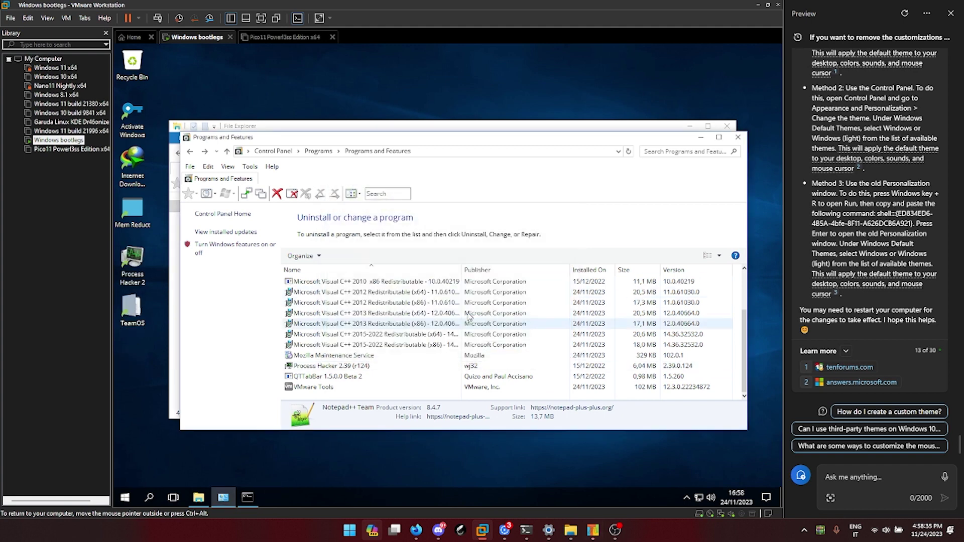
- Uninstall Process Hacker 2.39 (r124) with all of its components and dismiss the closing dialog
double_click(388, 367)
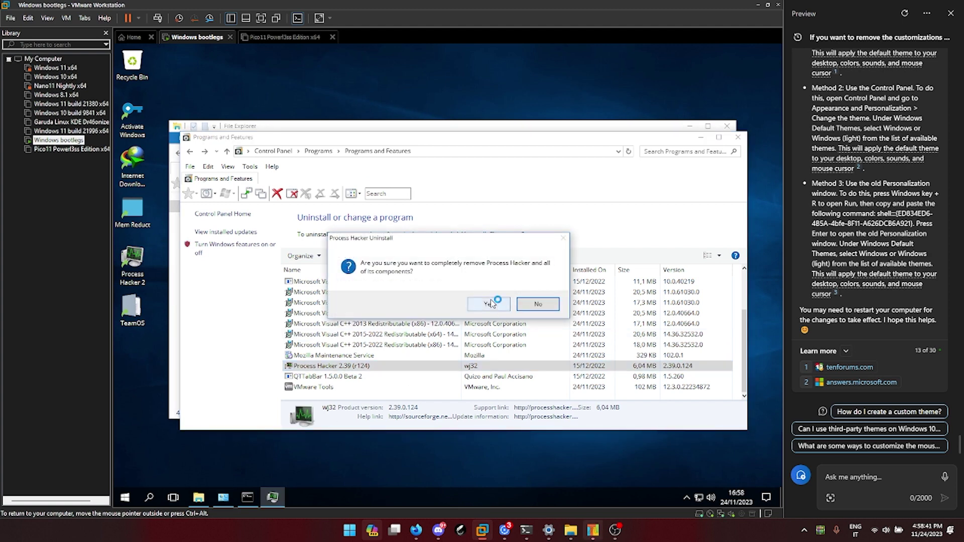
click(489, 304)
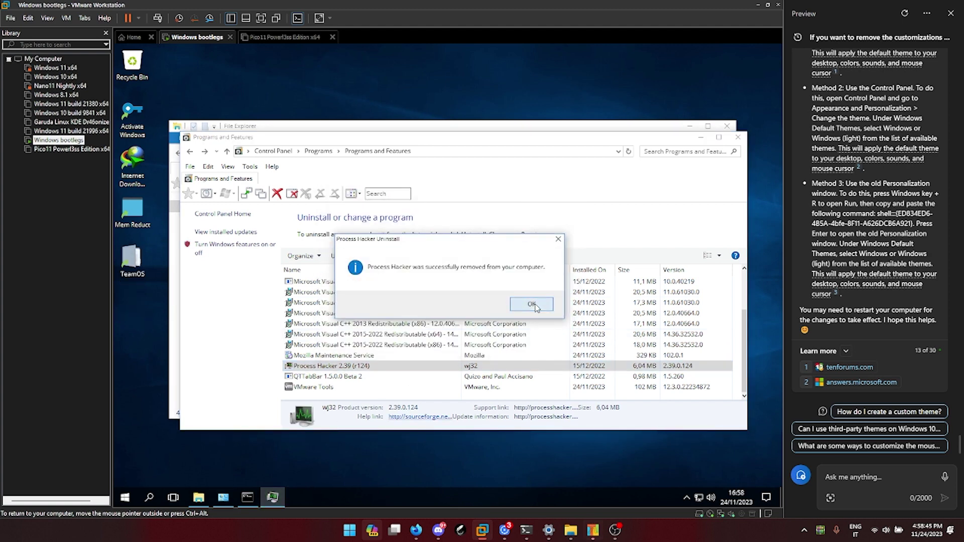
click(532, 305)
- Open Task Manager to check that it runs, then close it
right_click(365, 499)
click(451, 447)
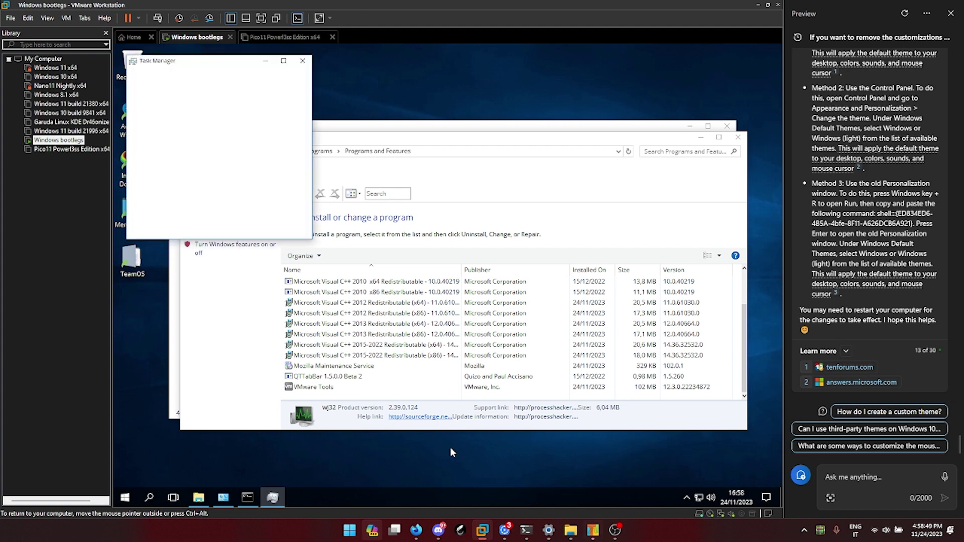
click(183, 86)
click(144, 85)
click(453, 60)
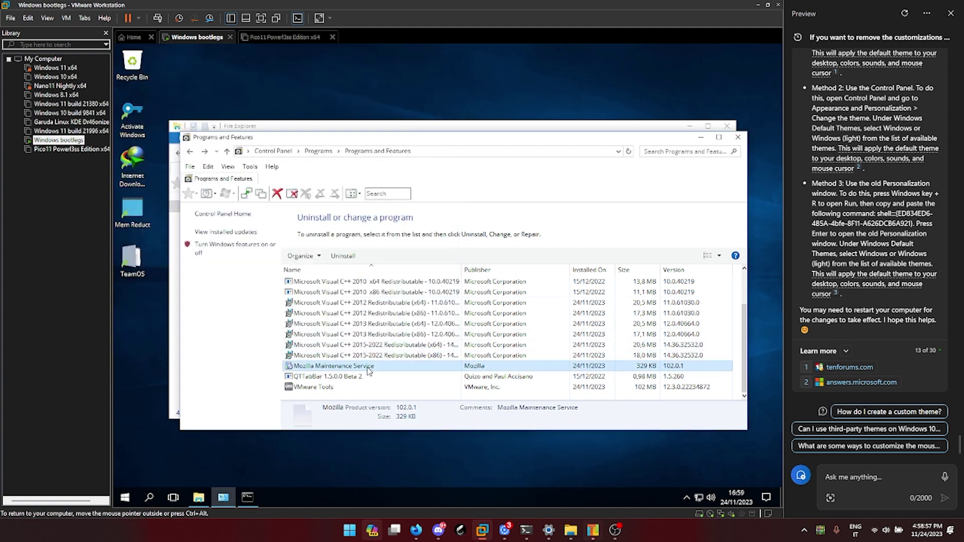
- Uninstall QTTabBar 1.5.0.0 Beta 2, allowing the system changes and accepting the required reboot, and close the open windows
double_click(347, 376)
click(502, 271)
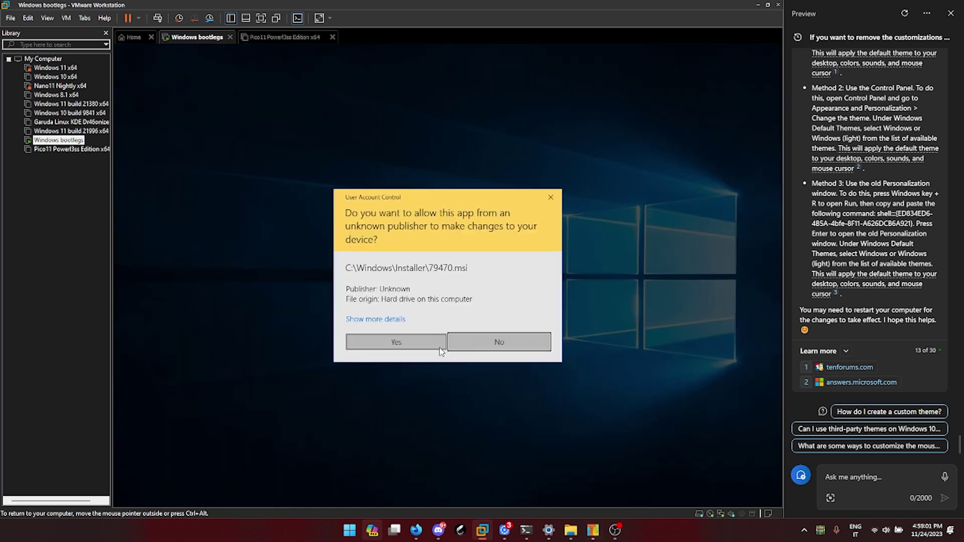
click(388, 340)
mouse_move(254, 499)
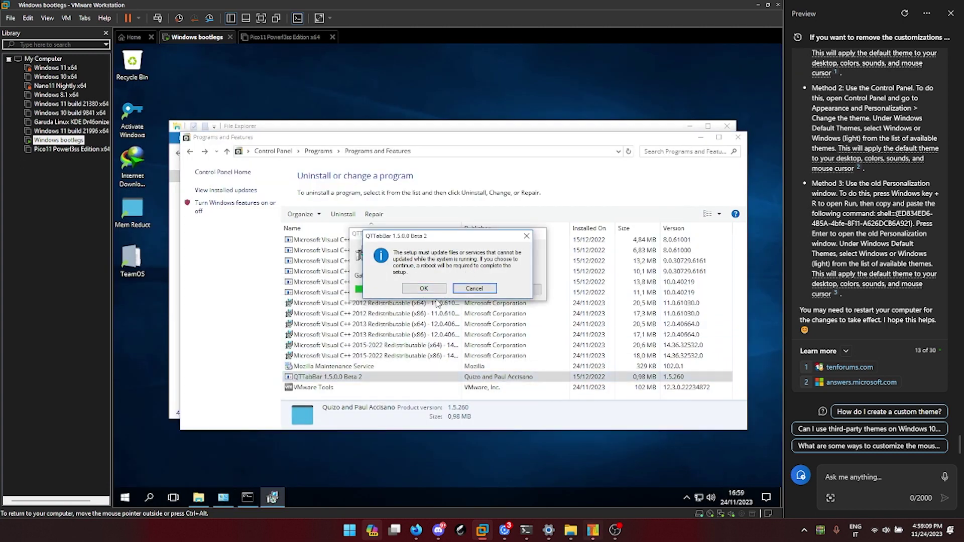
click(424, 289)
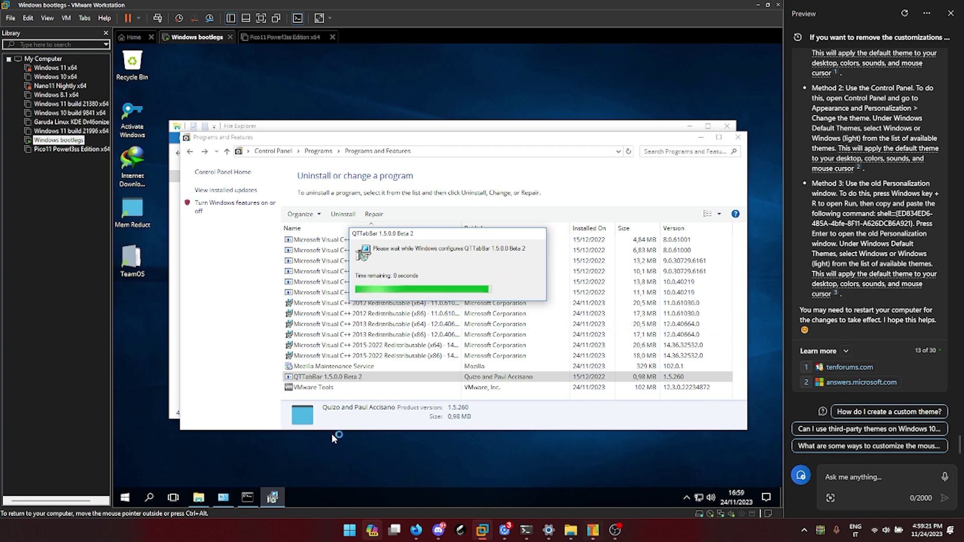
click(246, 499)
click(246, 498)
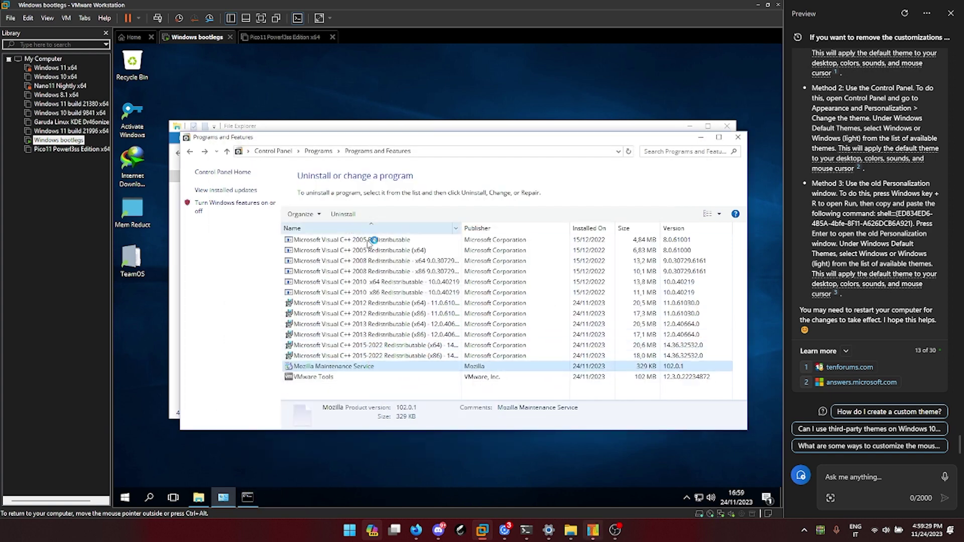
key(alt+F4)
key(alt+F4)
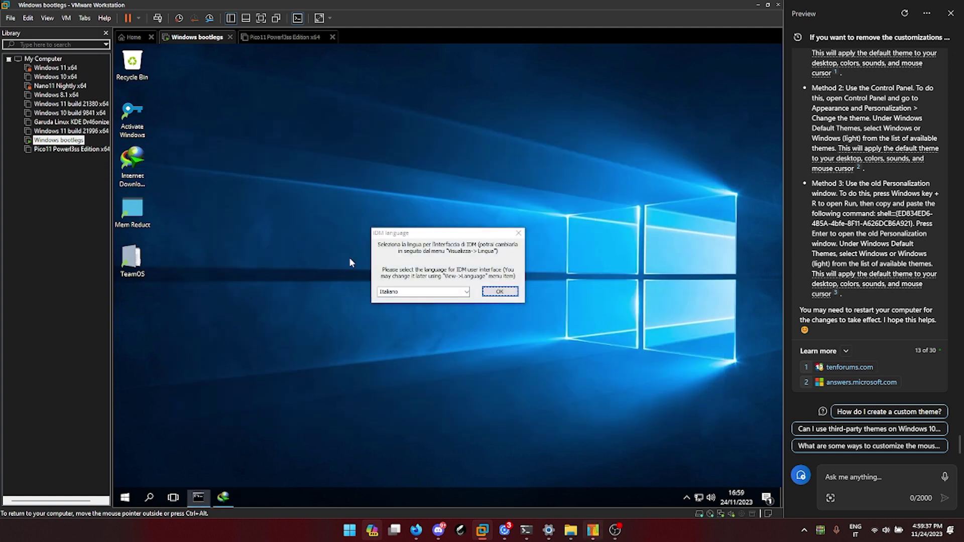
- Accept Italiano as the Internet Download Manager interface language, allow the elevation request, and close the program's window
click(504, 291)
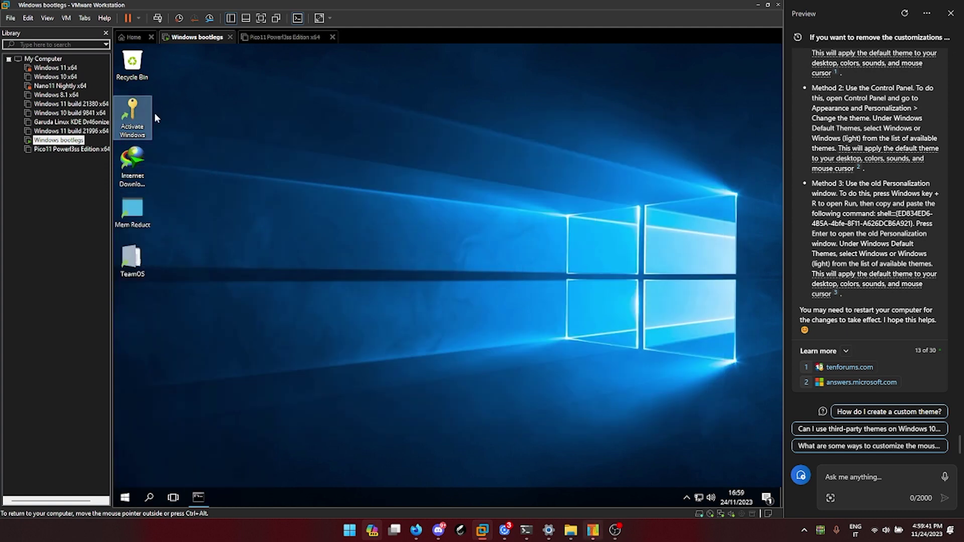
key(alt+y)
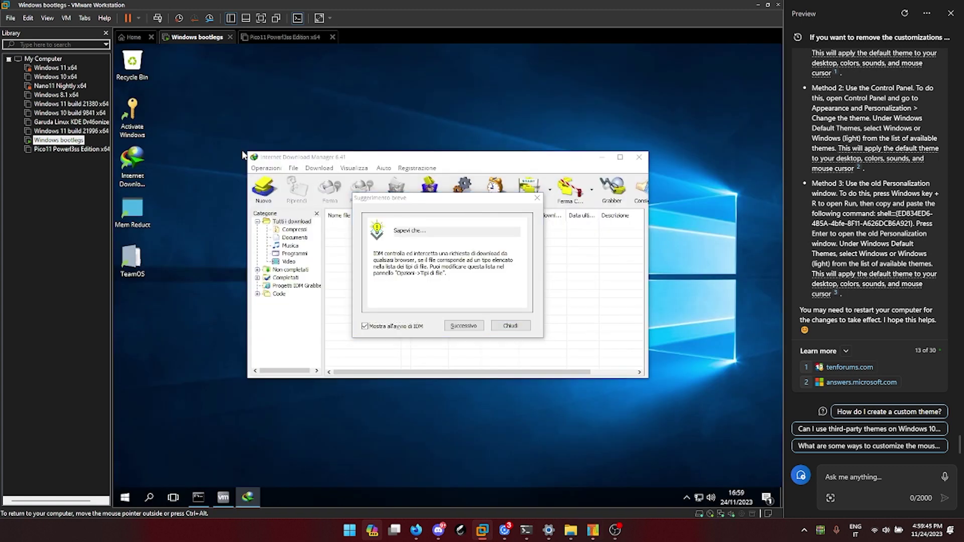
click(635, 160)
- Open Programs and Features through the Run dialog to check the remaining installed programs, then close it
key(super+r)
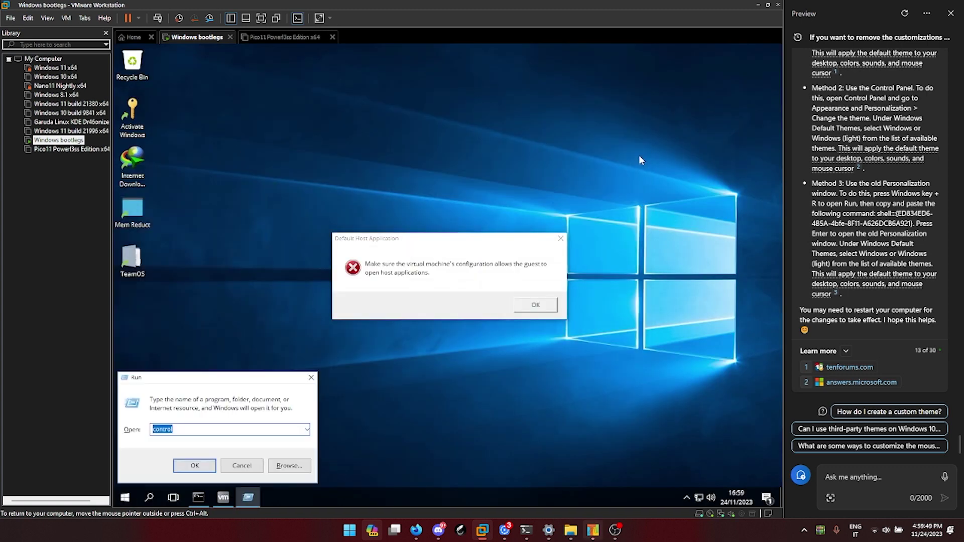
key(Return)
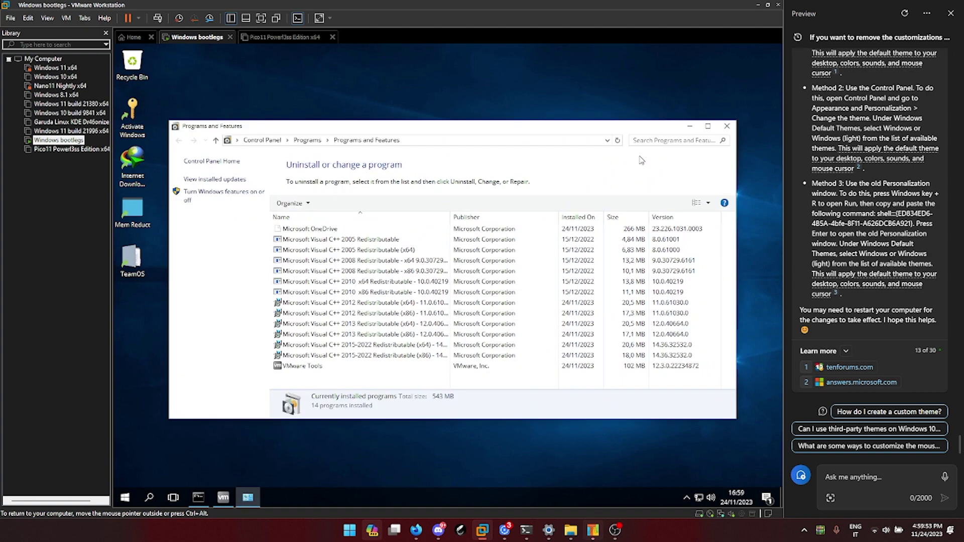
key(alt+F4)
key(Return)
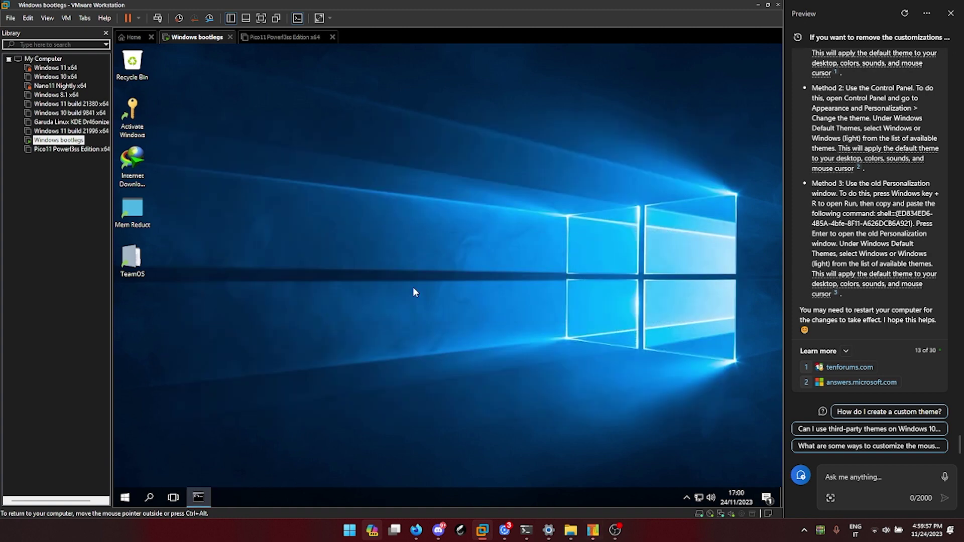
- Look through the Apps & features list in the System settings for Internet Download Manager
key(super+i)
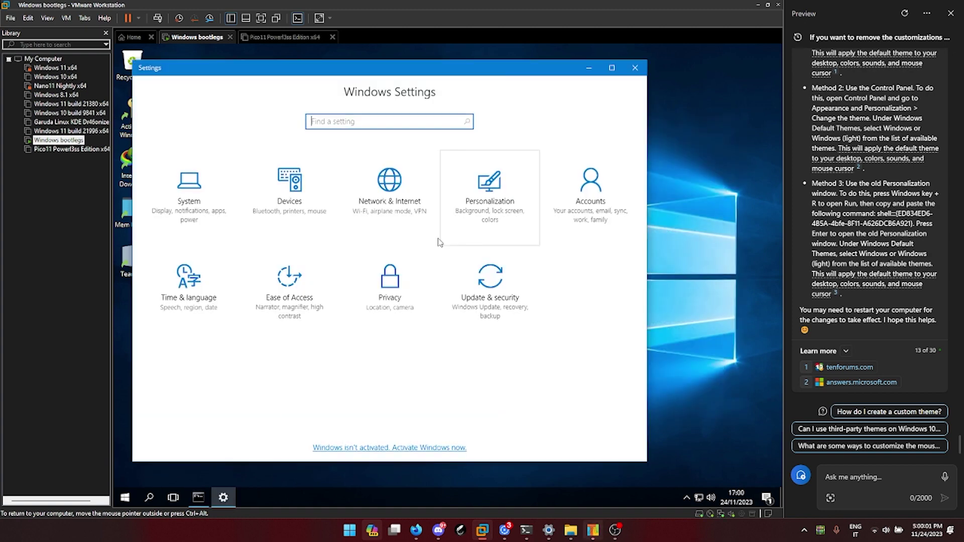
click(219, 203)
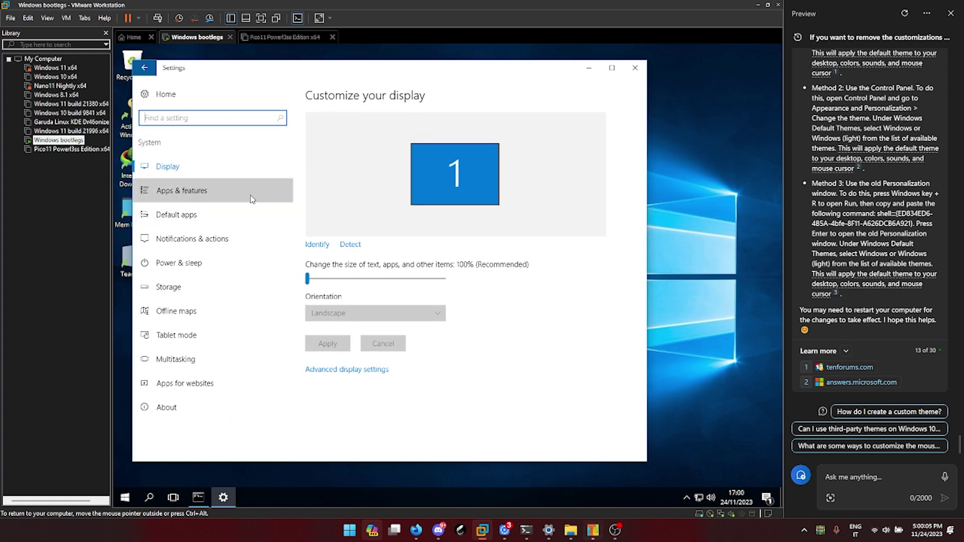
click(252, 200)
scroll(400, 302, down, 10)
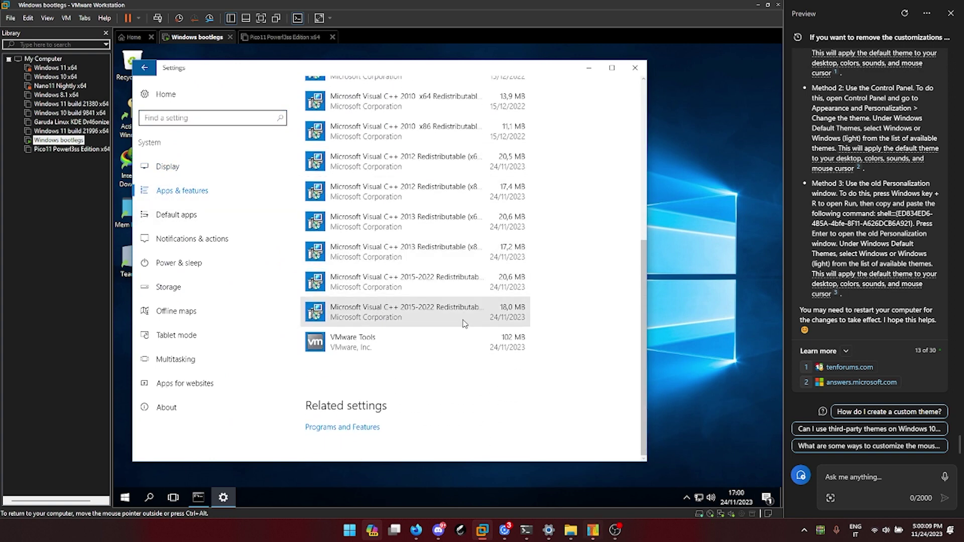
- Ask the AI chat "where is the internet download manager uninstaller located"
click(848, 475)
text(where is the internet download manager uninstaller located)
key(Return)
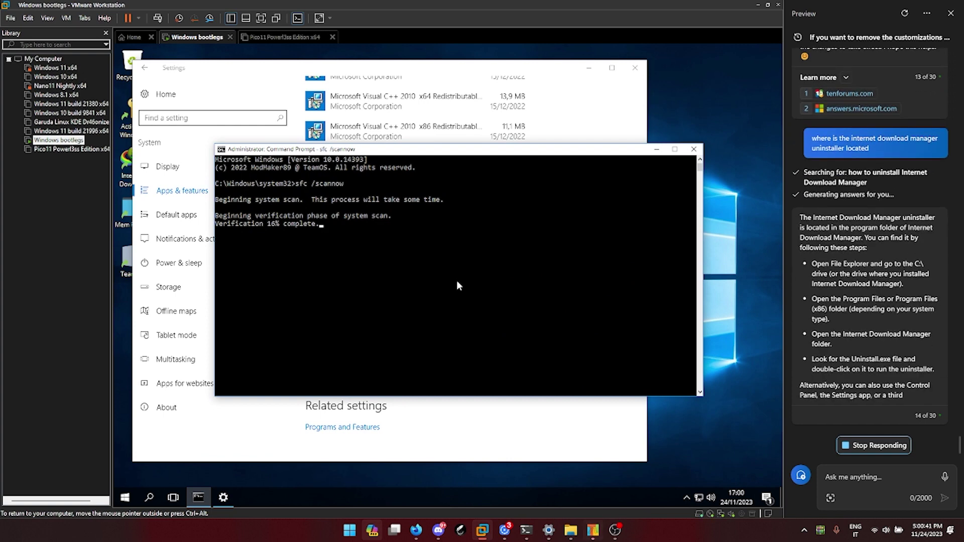
- Browse to C:\Program Files (x86)\Internet Download Manager in File Explorer and select the Uninstall application
key(super+e)
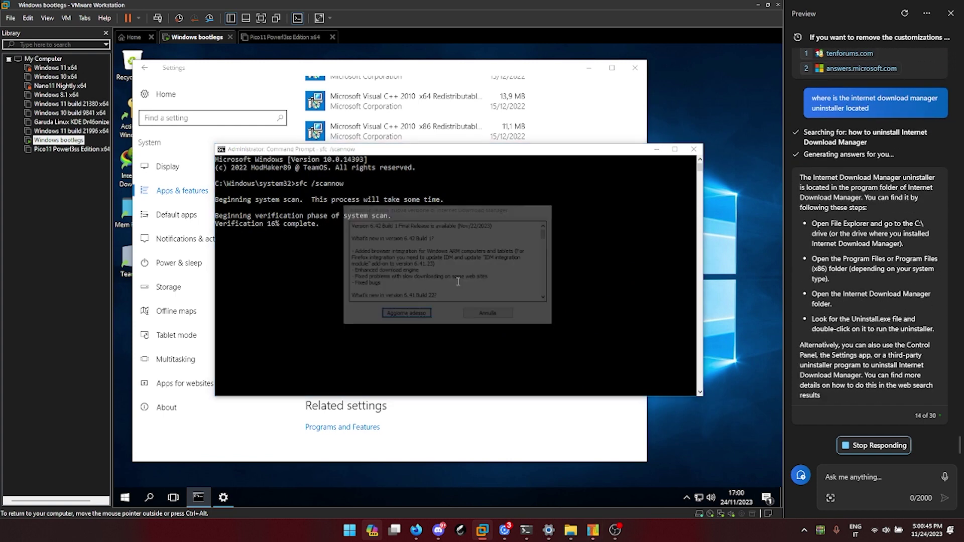
double_click(304, 261)
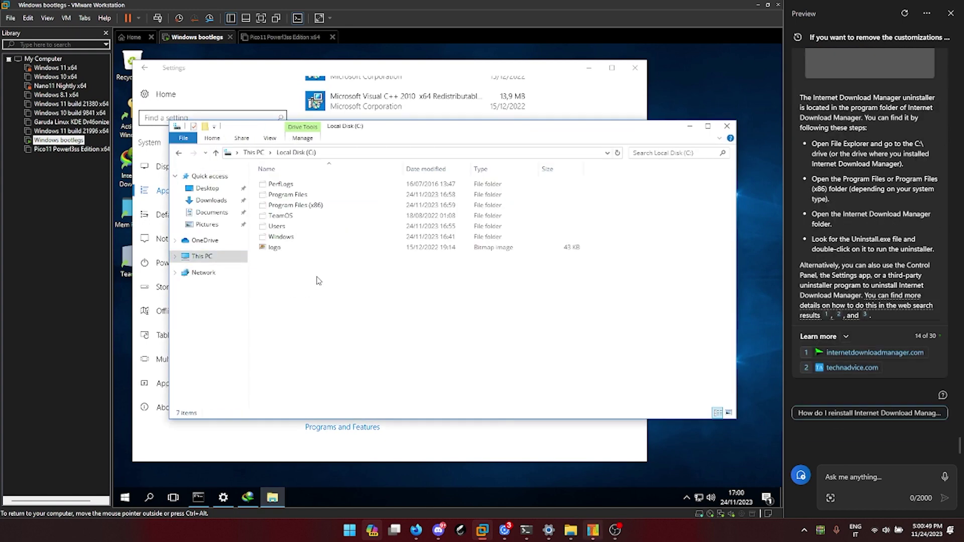
double_click(287, 194)
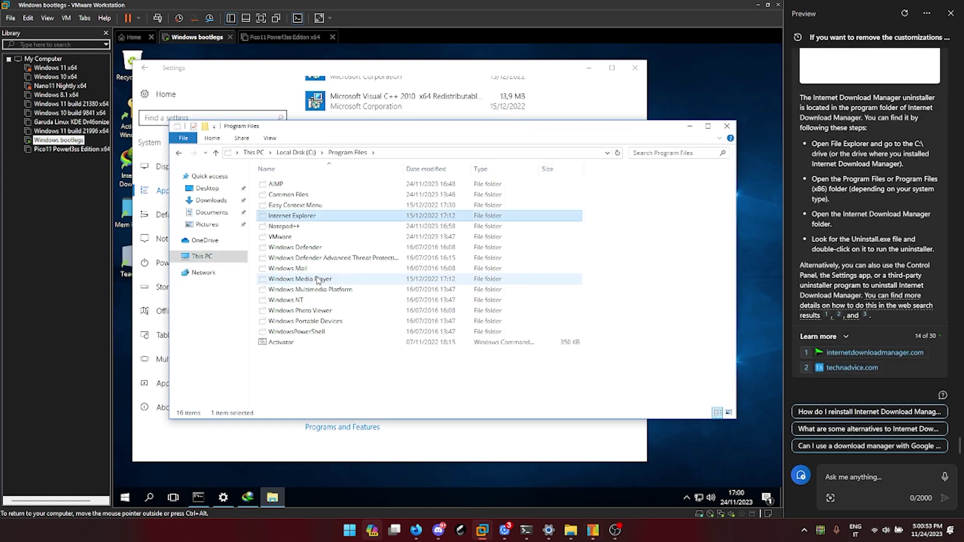
key(alt+Up)
key(Down)
key(Return)
key(i)
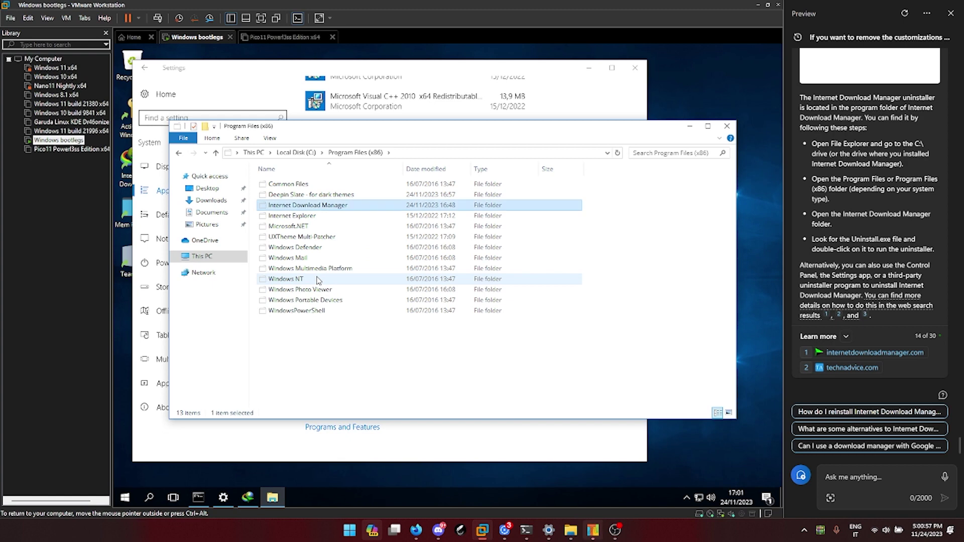
key(Return)
key(u)
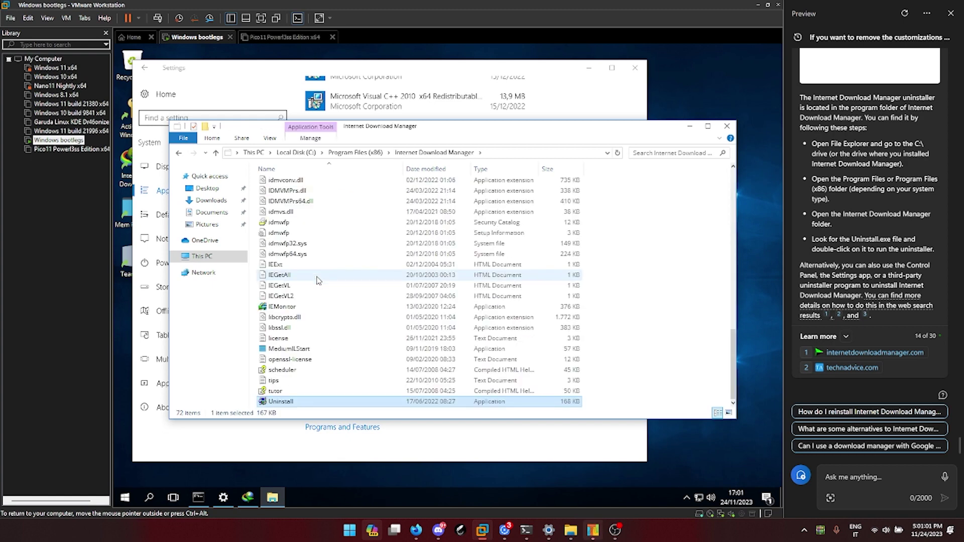
- Try to run the Uninstall application with elevation, then exit the running Internet Download Manager and dismiss the notice
key(Return)
key(alt+y)
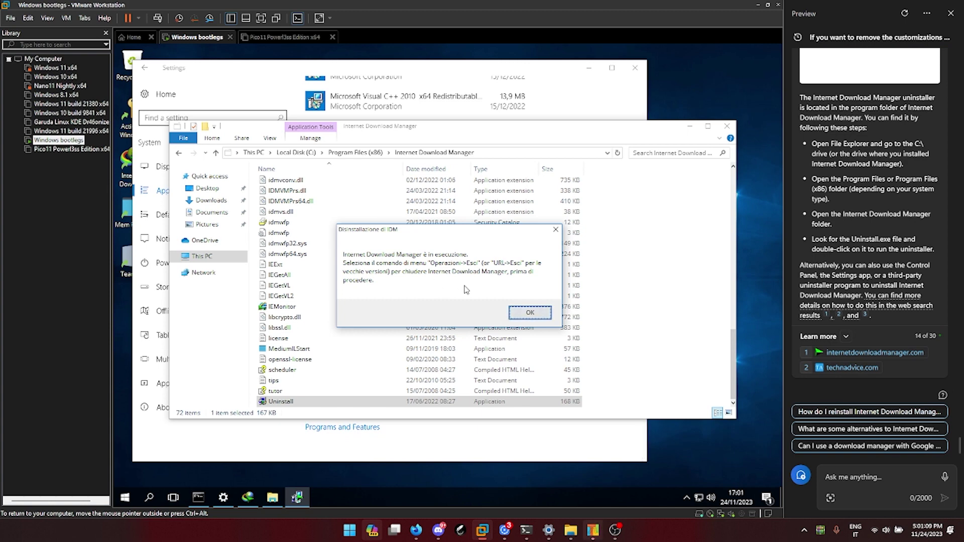
click(686, 497)
right_click(667, 478)
click(663, 426)
click(529, 312)
- Run the Uninstall application again with elevation, remove Internet Download Manager, and decline the computer reboot
double_click(312, 401)
key(alt+y)
key(Return)
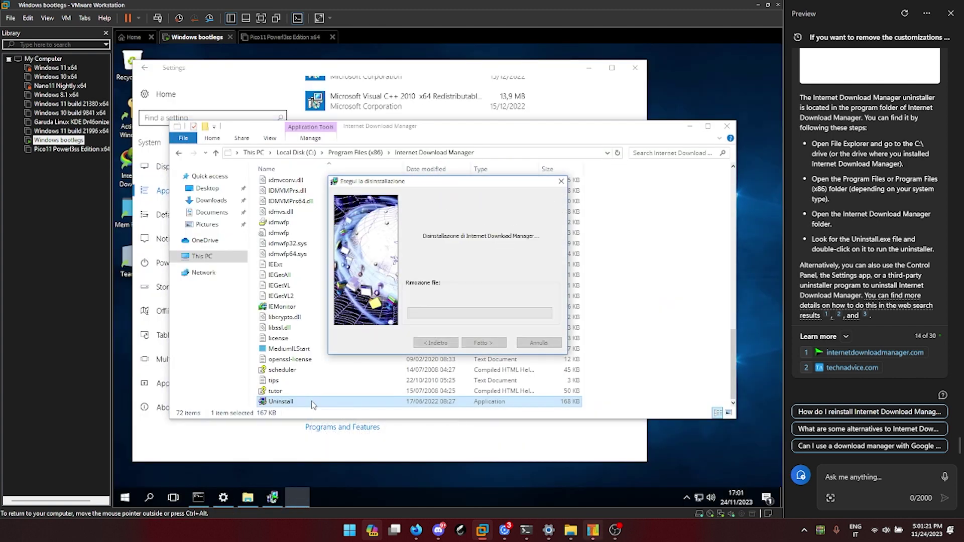
key(super)
click(482, 305)
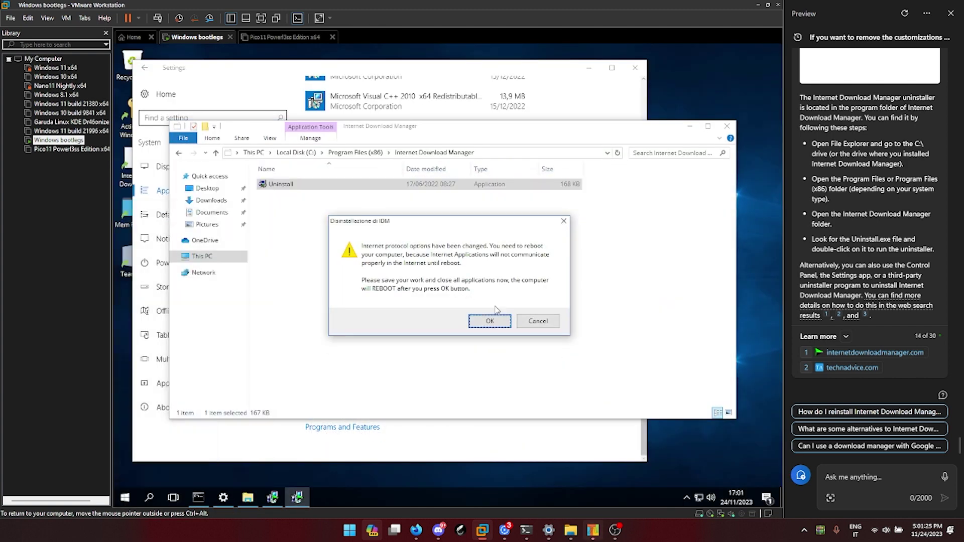
click(537, 322)
- Finish the Internet Download Manager uninstall wizard and close the File Explorer and Settings windows
key(super)
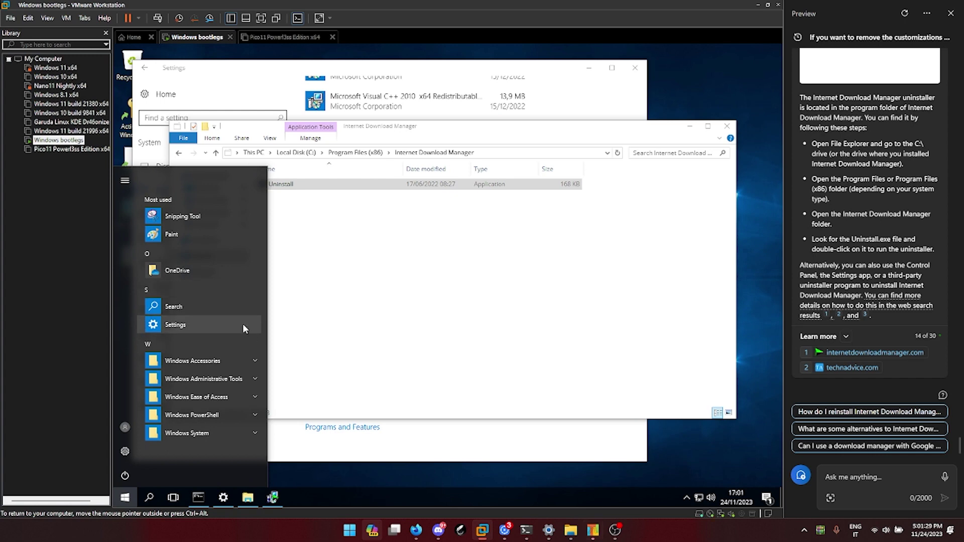
click(377, 318)
click(484, 343)
click(494, 319)
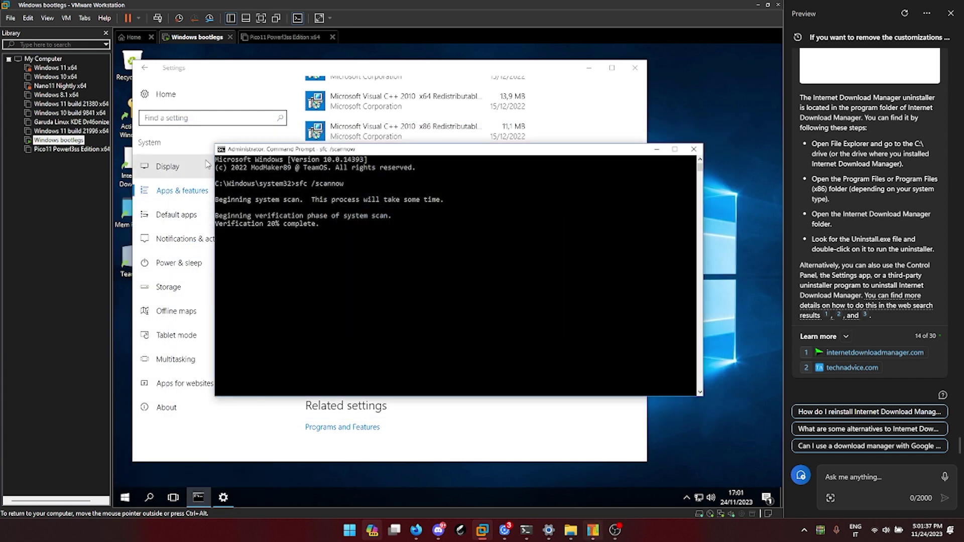
click(635, 68)
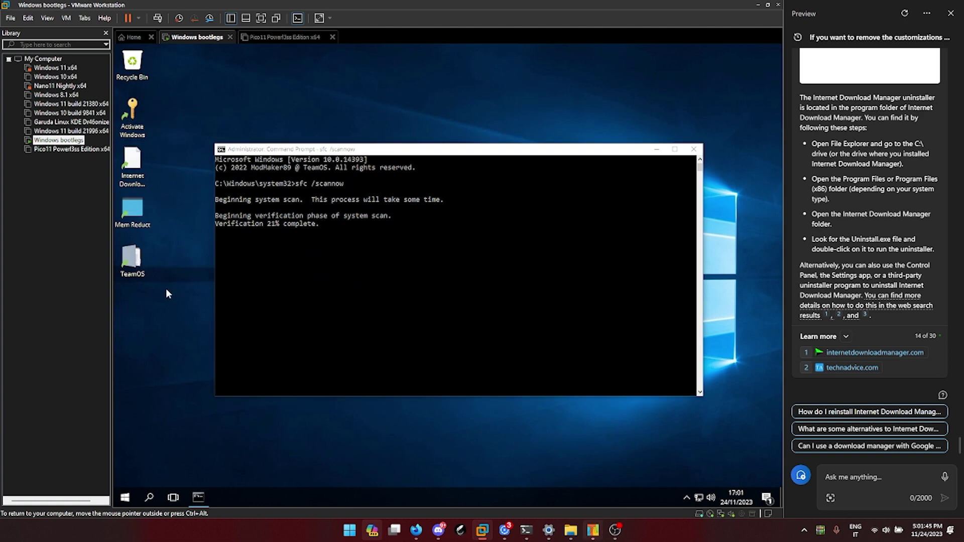
- Try to launch Mem Reduct, then permanently delete the Activate Windows, Internet Download Manager, Mem Reduct and TeamOS desktop shortcuts
double_click(133, 211)
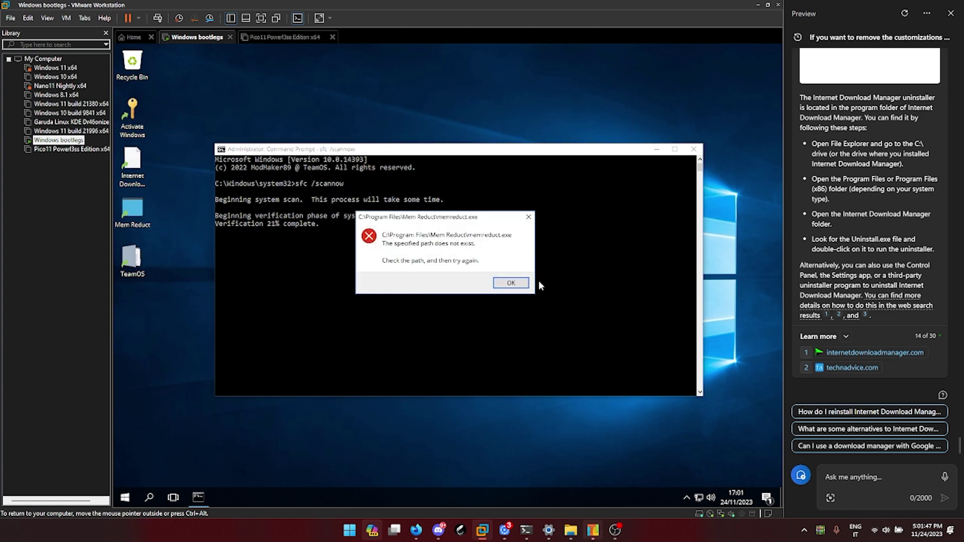
click(510, 284)
drag(149, 291, 131, 107)
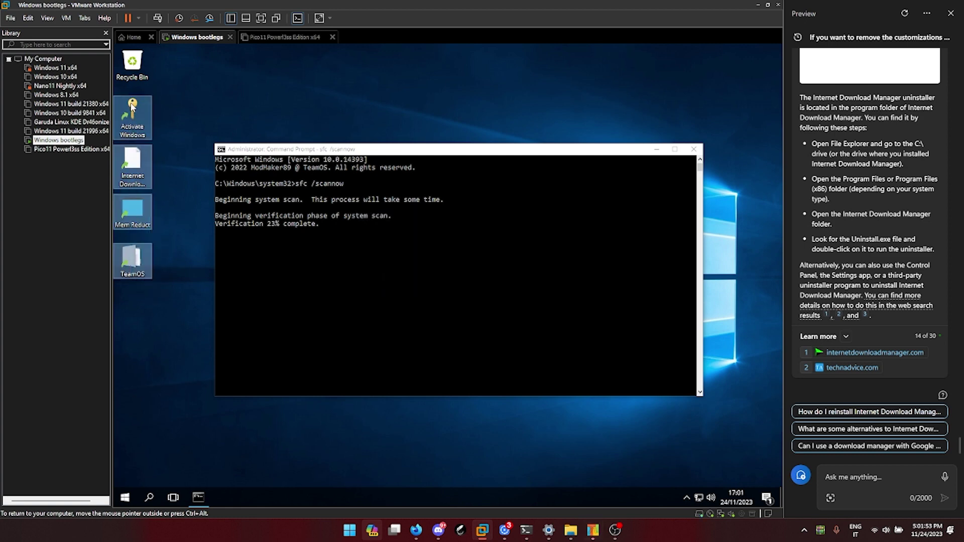
key(shift+Delete)
key(Return)
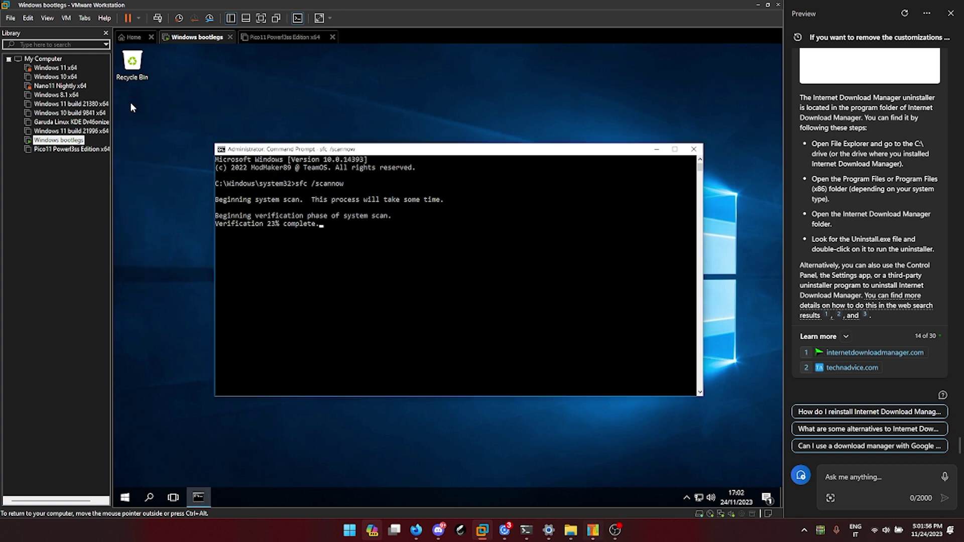
click(125, 497)
click(345, 459)
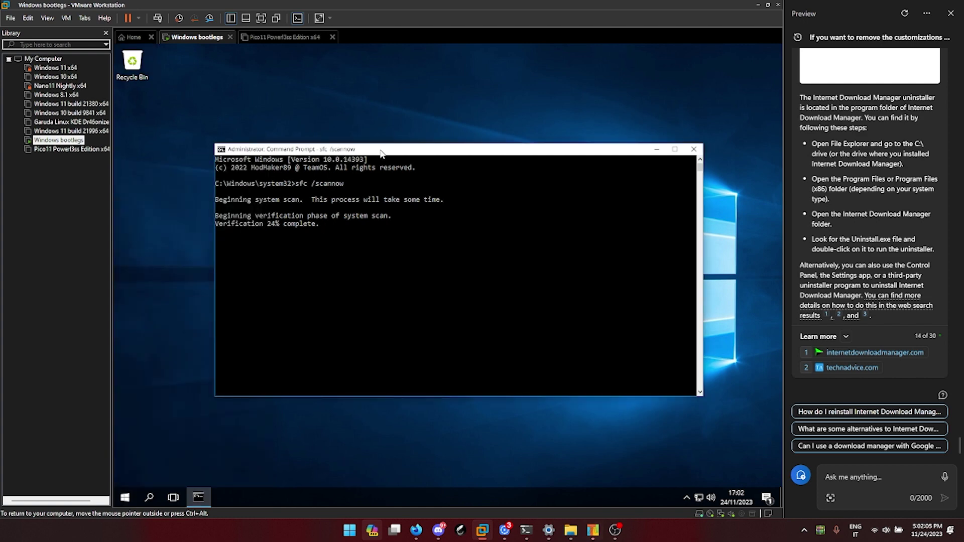
- Ask the AI chat "how to remove items from the windows context menu?"
click(868, 474)
text(how to uninstall)
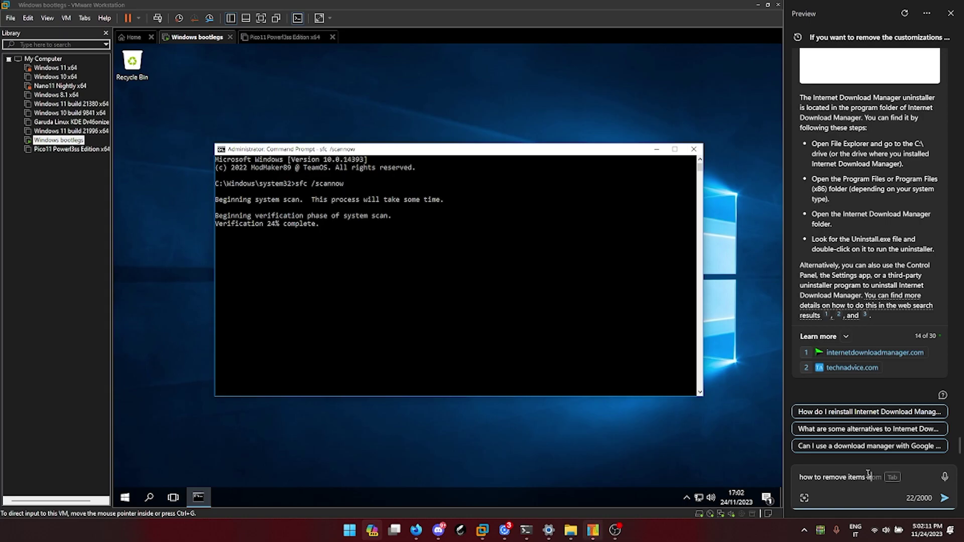
text(from the windows context menu?)
key(Return)
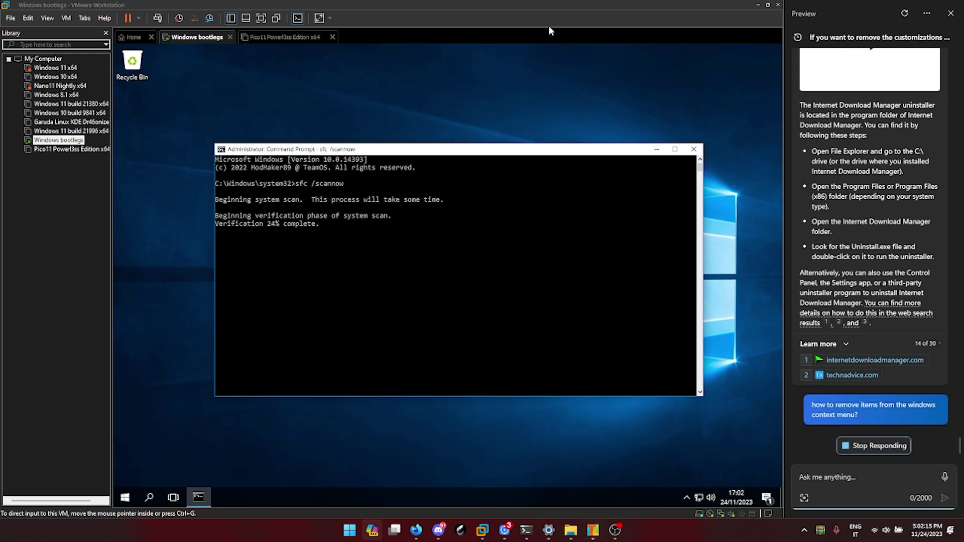
- Open the desktop's context menu to examine its custom entries, then dismiss it and return to Command Prompt
right_click(402, 93)
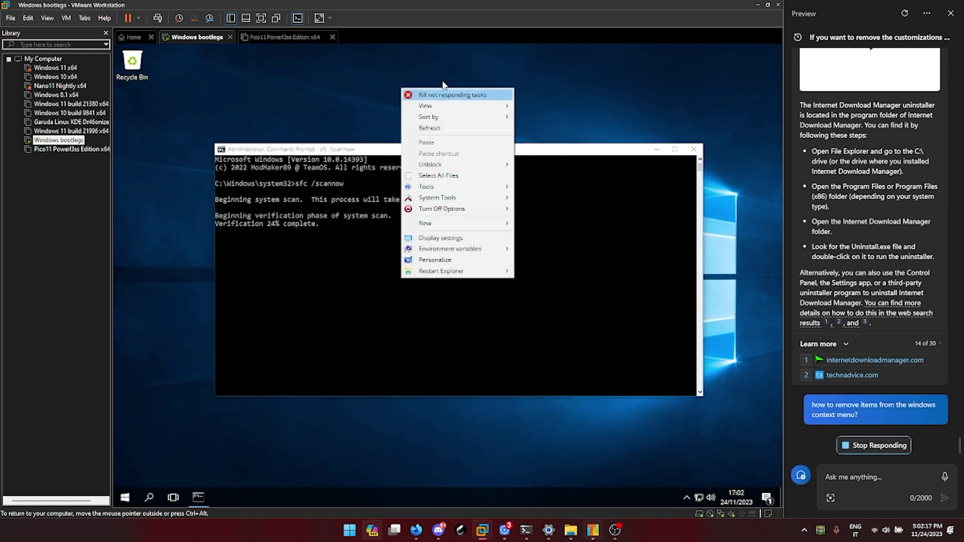
click(360, 150)
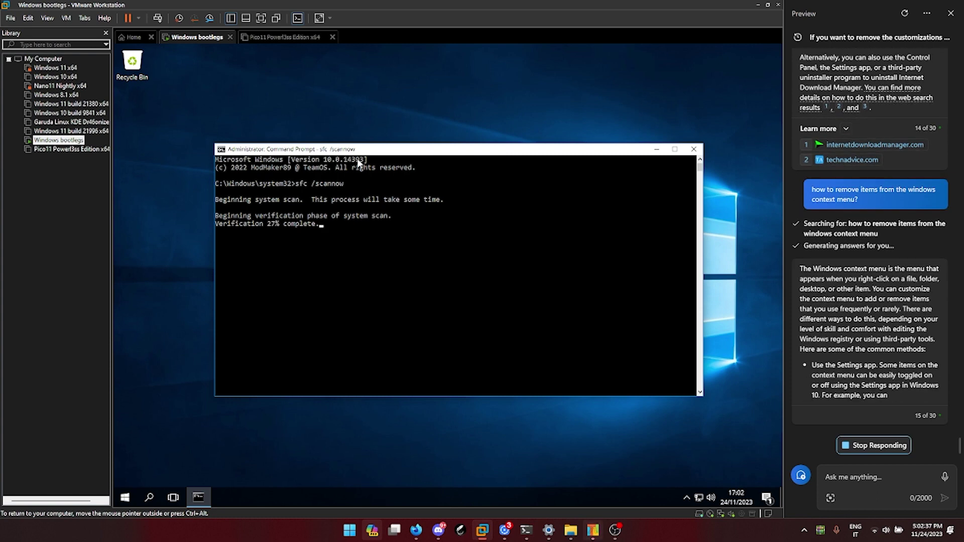
click(357, 158)
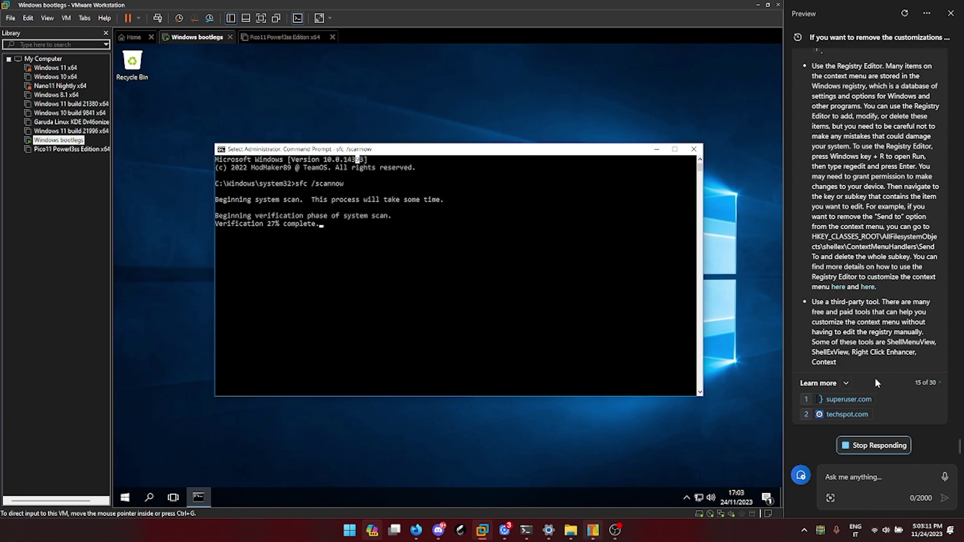
- Stop the AI chat's response and read back through its suggested methods for removing context menu items
click(876, 452)
scroll(880, 414, up, 5)
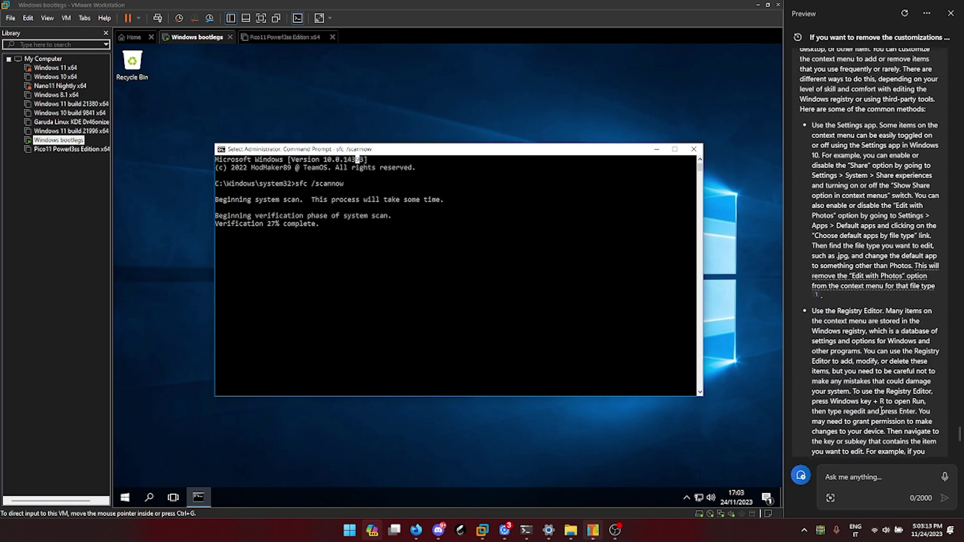
- Launch Registry Editor (regedit) in the virtual machine and approve the elevation request
key(super+r)
text(regedit)
key(Return)
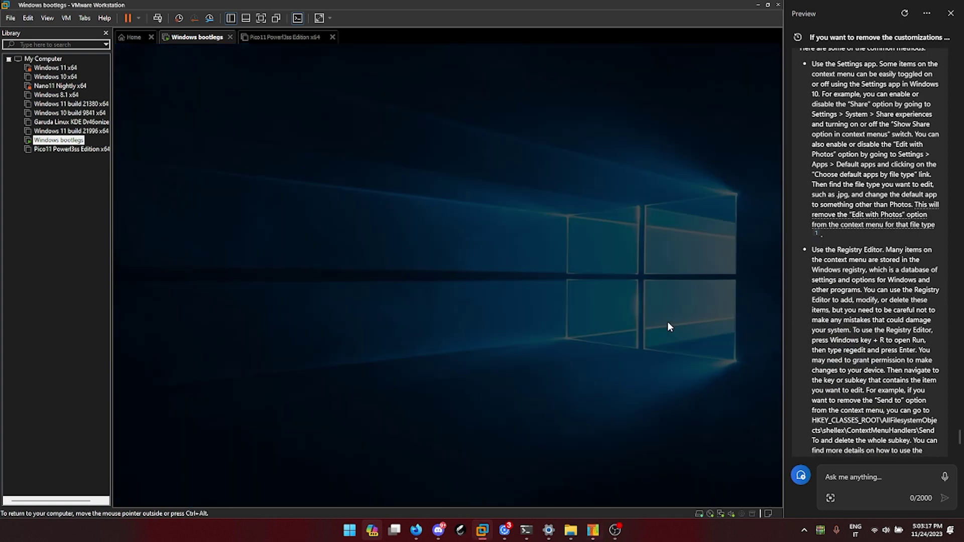
key(alt+y)
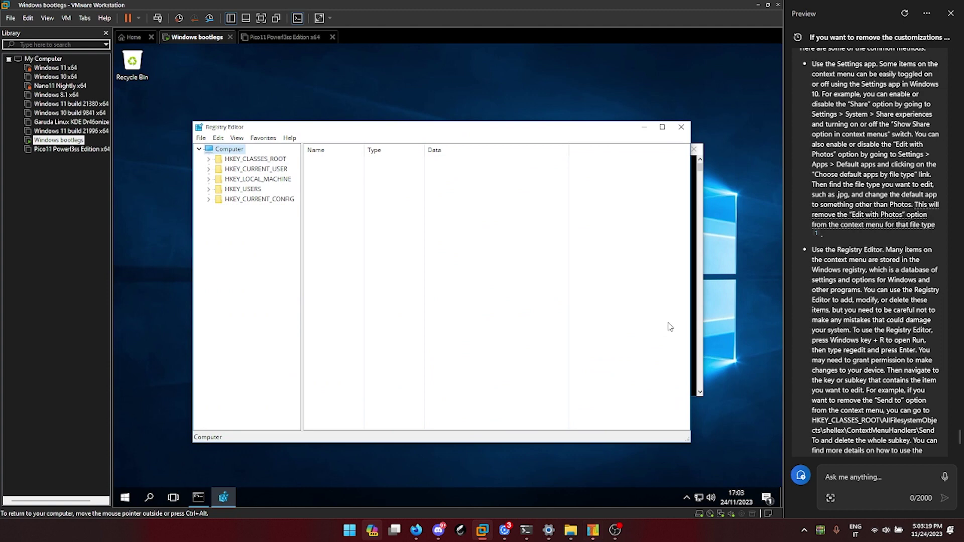
- Expand HKEY_CLASSES_ROOT and select its AllFilesystemObjects key
double_click(281, 160)
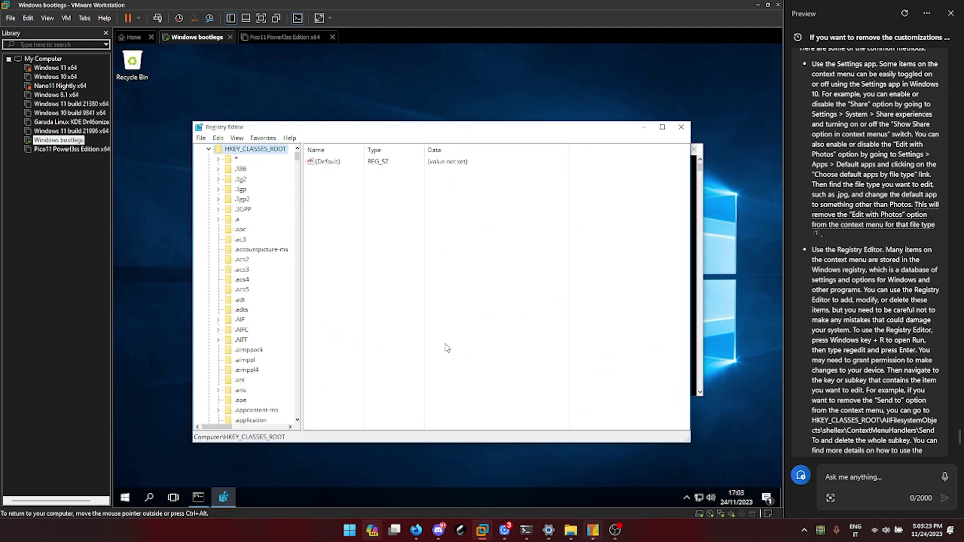
scroll(915, 391, down, 1)
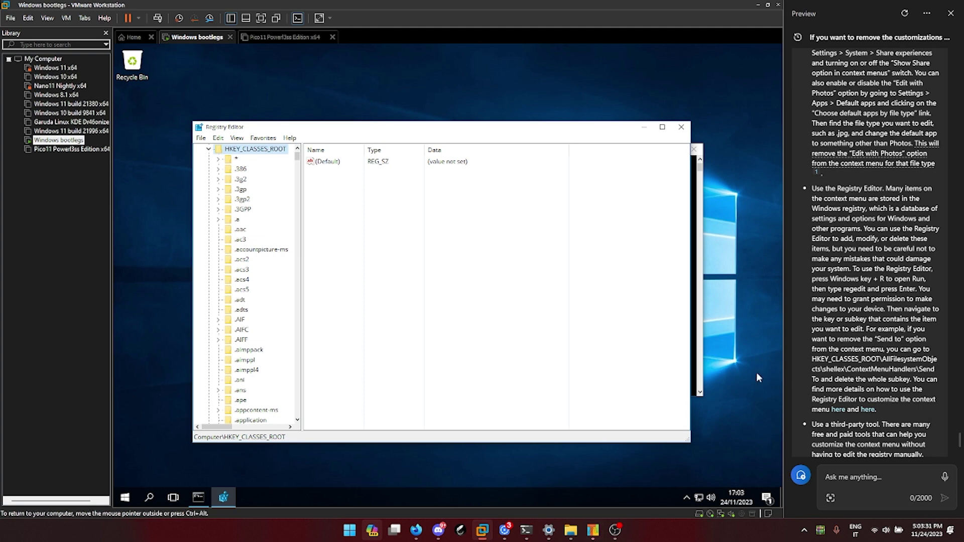
key(a)
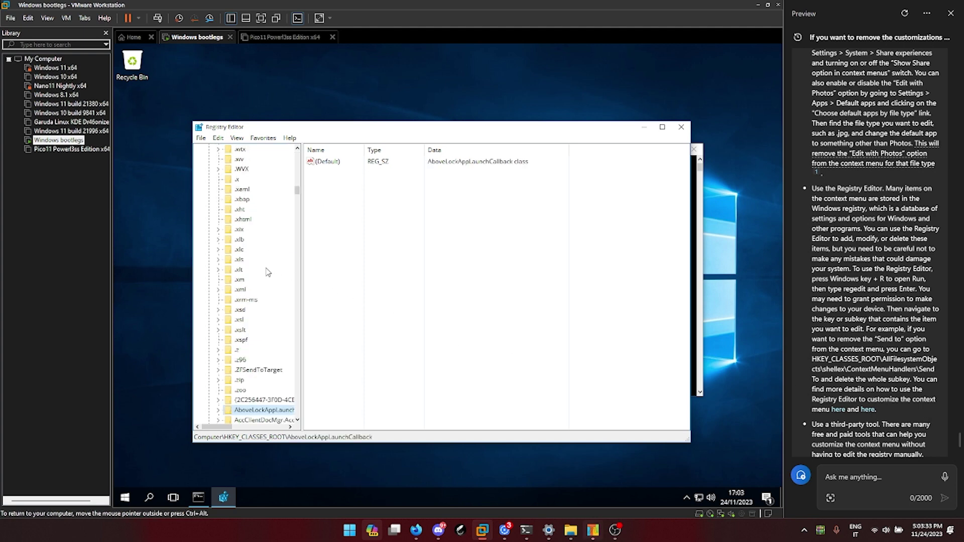
key(i)
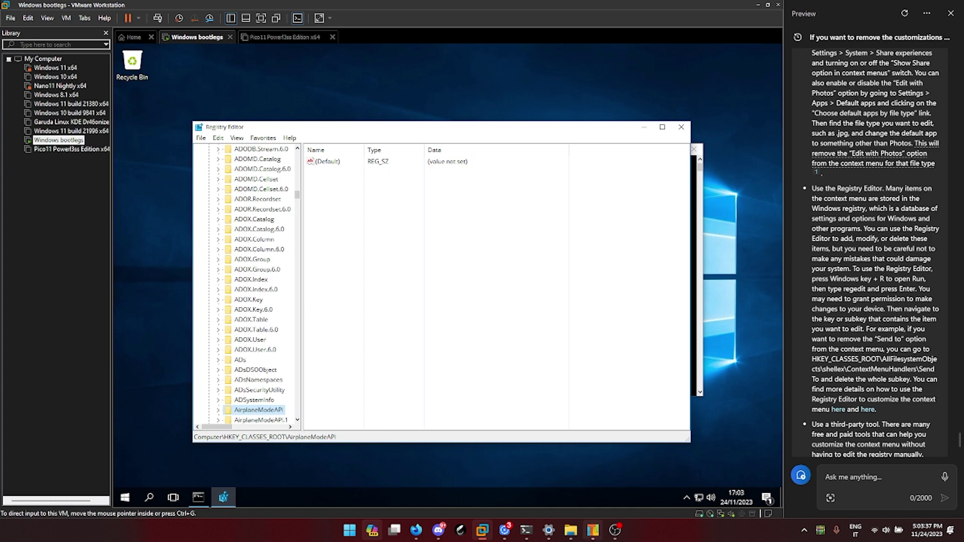
click(248, 319)
key(a)
key(l)
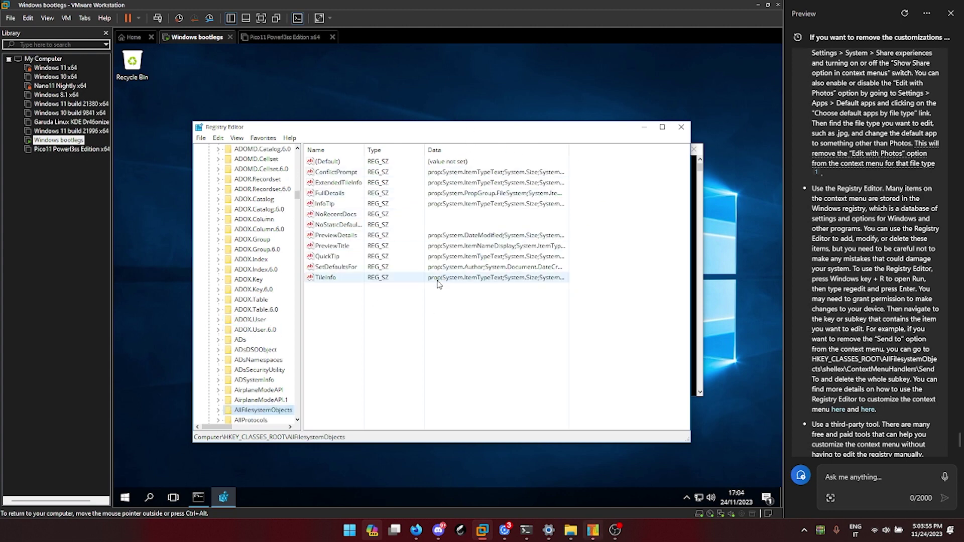
- Delete every value except (Default) from the AllFilesystemObjects key
drag(367, 330, 402, 175)
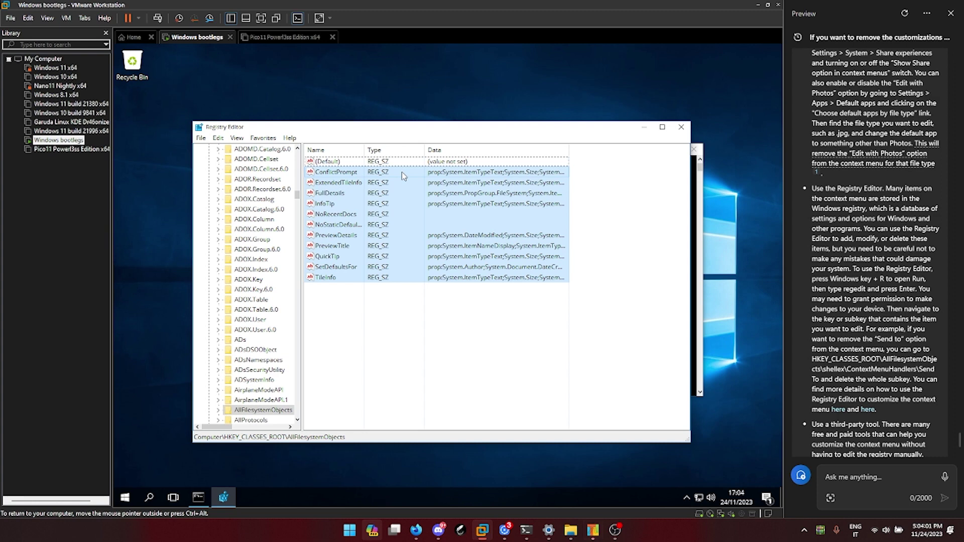
key(Delete)
key(Return)
key(alt+F4)
right_click(399, 171)
click(323, 237)
click(325, 242)
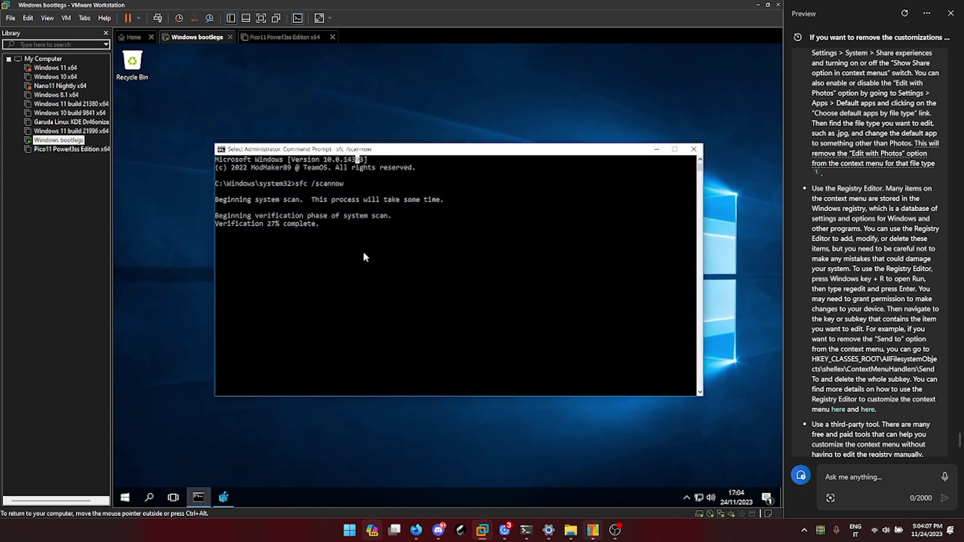
- Restart Windows Explorer through Task Manager, then check the desktop's context menu and dismiss it
key(ctrl+shift+Escape)
key(super+e)
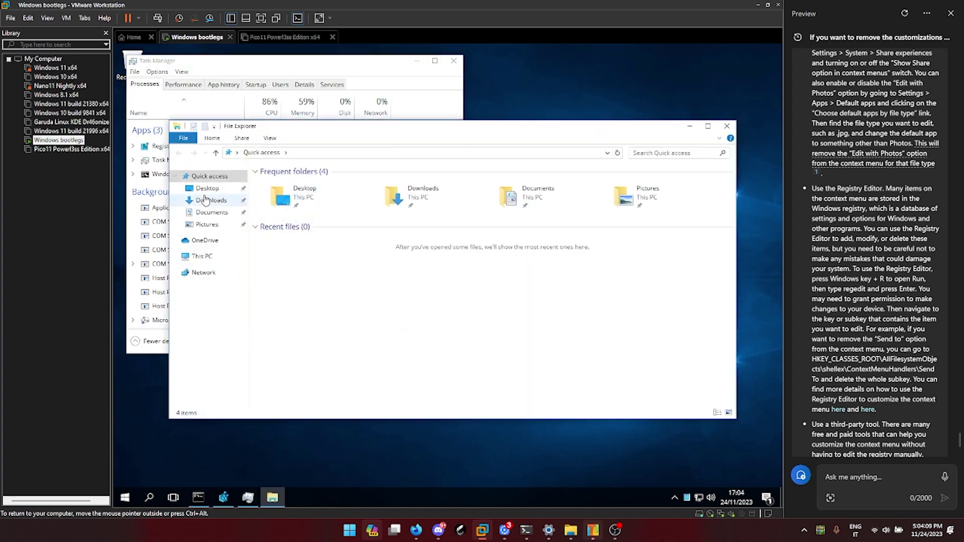
right_click(149, 188)
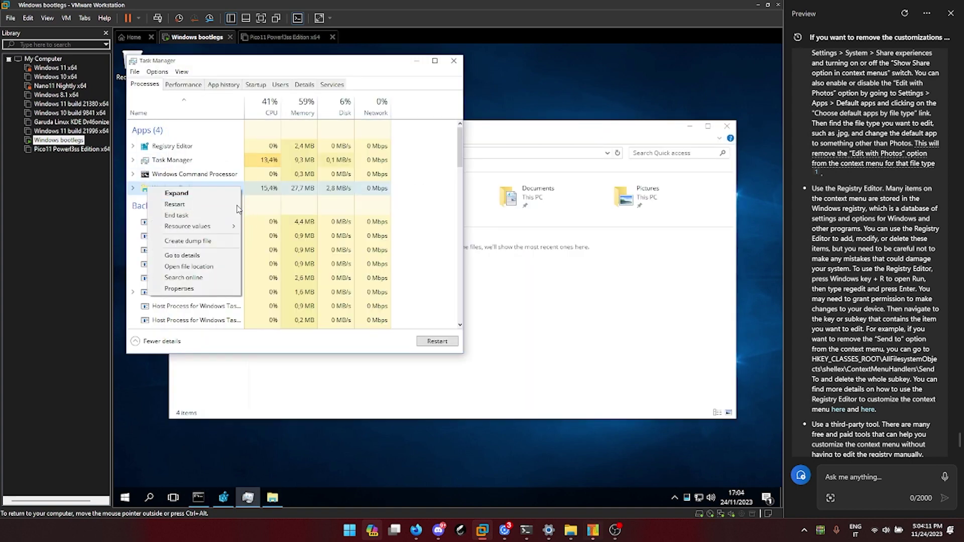
click(232, 204)
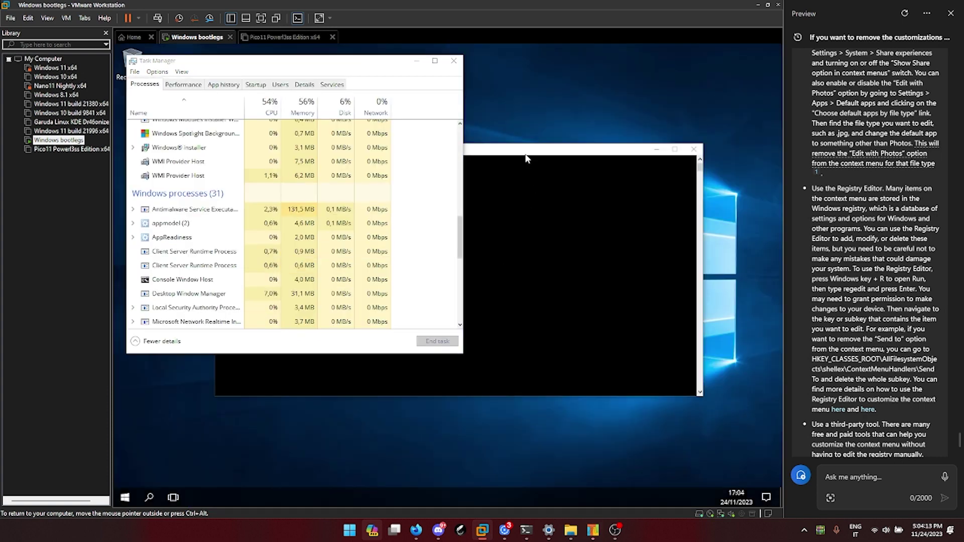
right_click(511, 87)
click(387, 223)
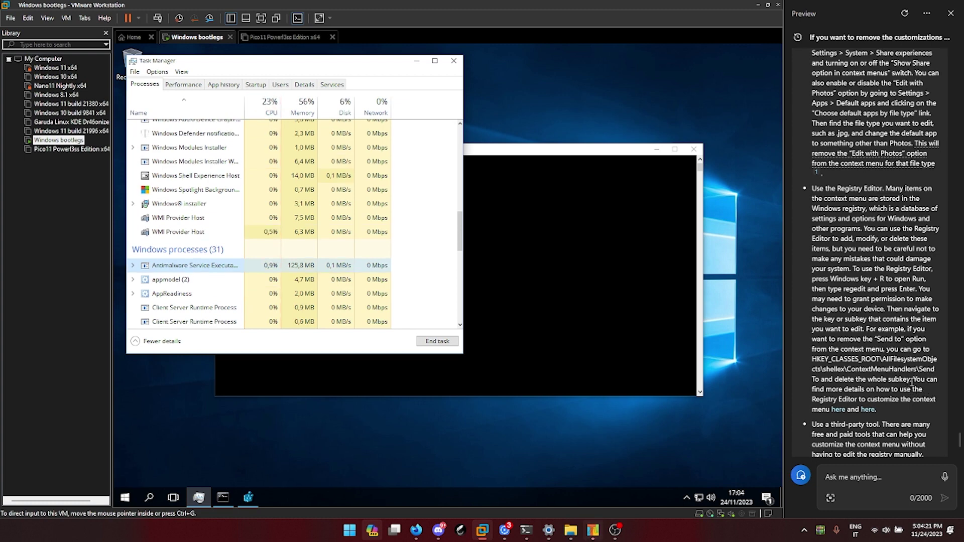
- Return to Registry Editor and expand the AllFilesystemObjects key and its shell subkey to examine their contents
key(alt+Tab)
click(513, 236)
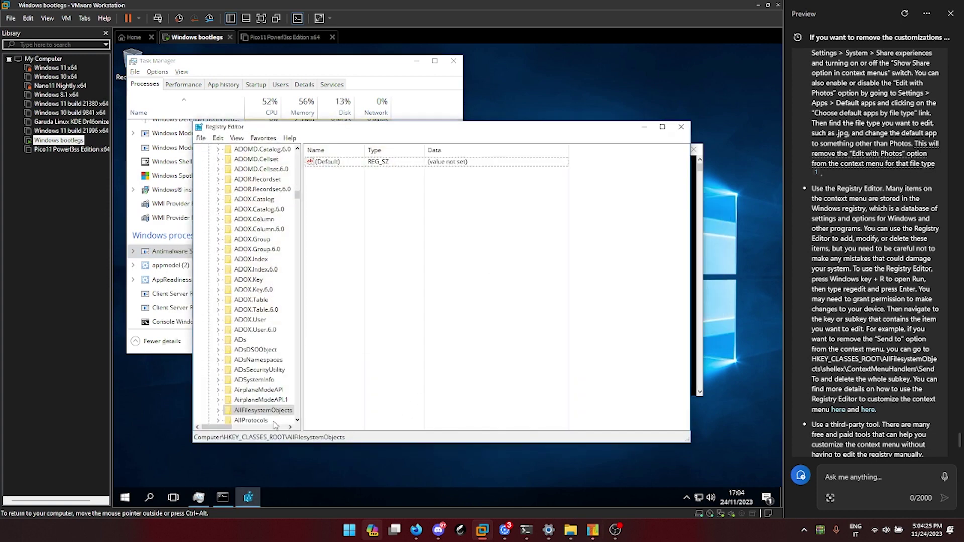
double_click(263, 410)
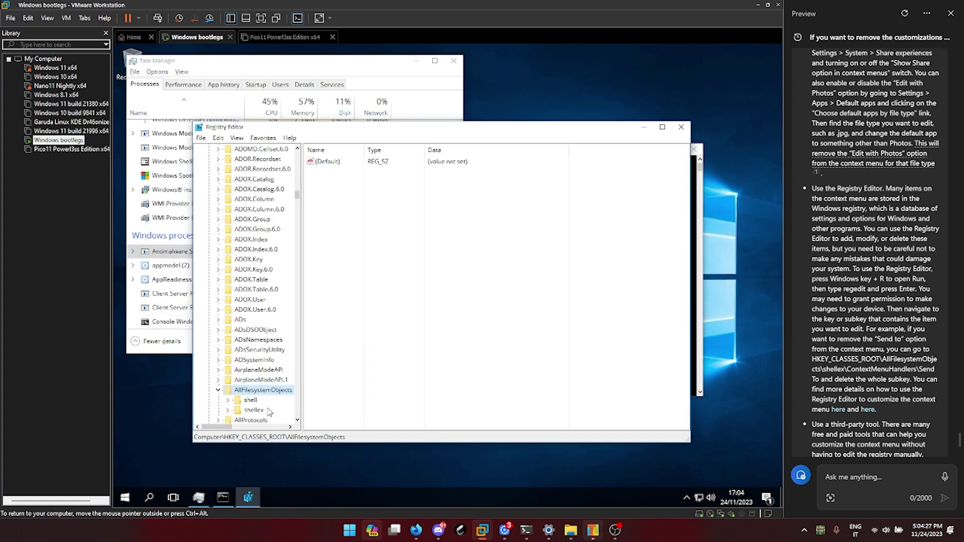
key(Down)
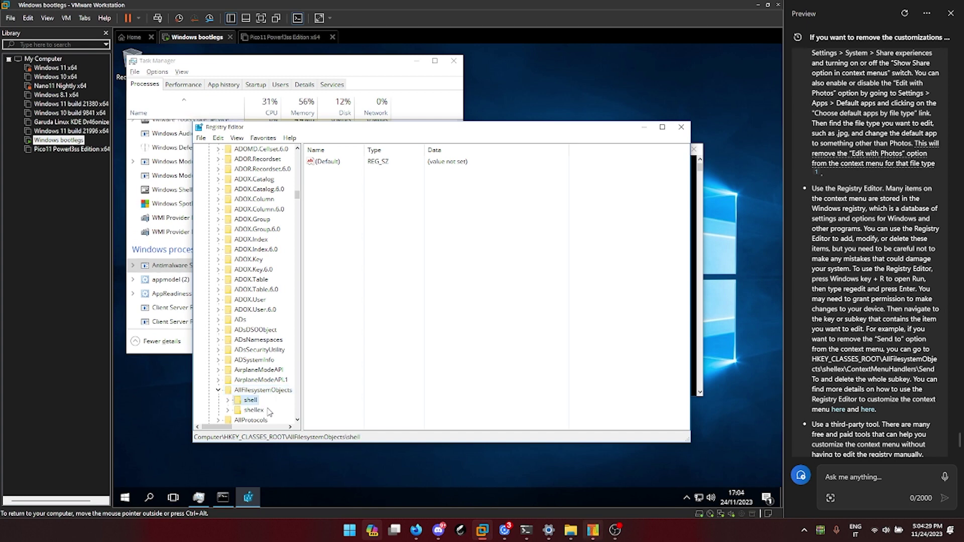
key(Right)
text(c)
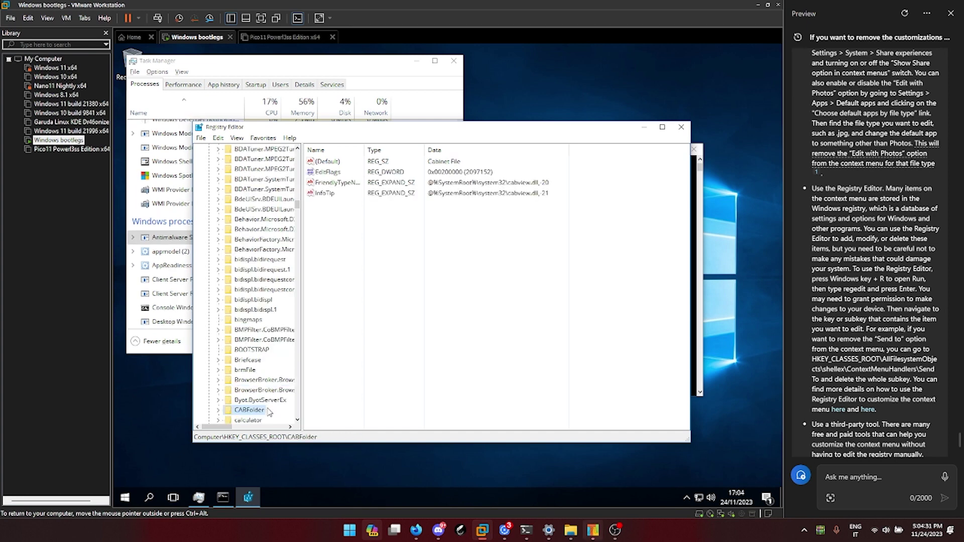
text(al)
key(Left)
key(Down)
key(Up)
key(Right)
key(Right)
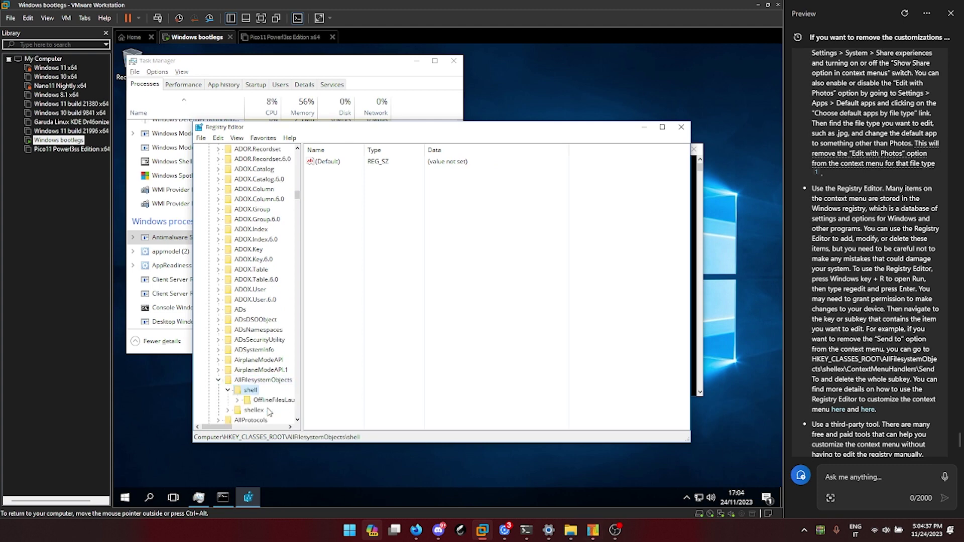
- Collapse shell, expand shellex\ContextMenuHandlers under AllFilesystemObjects, and look through its handler subkeys as far as CopyAsPathMenu
key(Left)
key(Down)
key(Right)
key(Right)
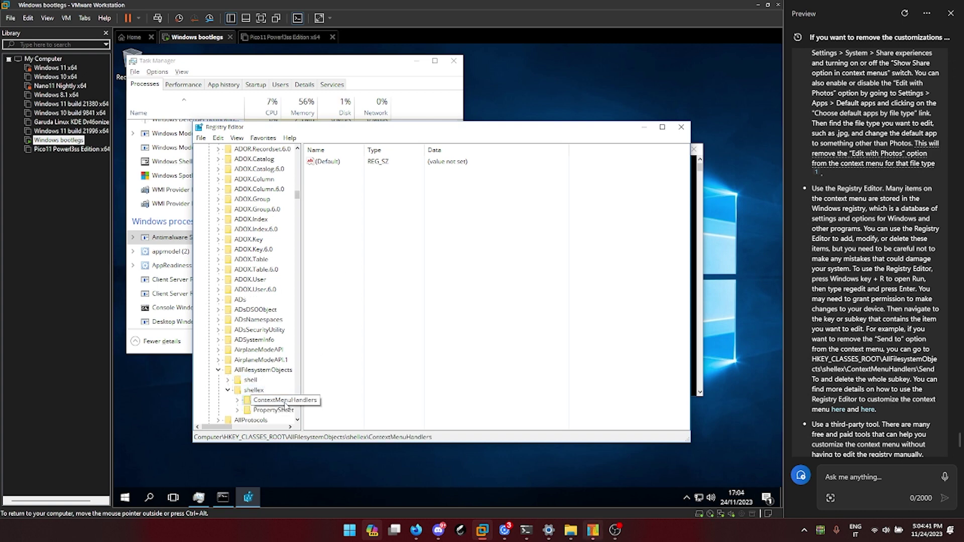
key(Right)
key(Right)
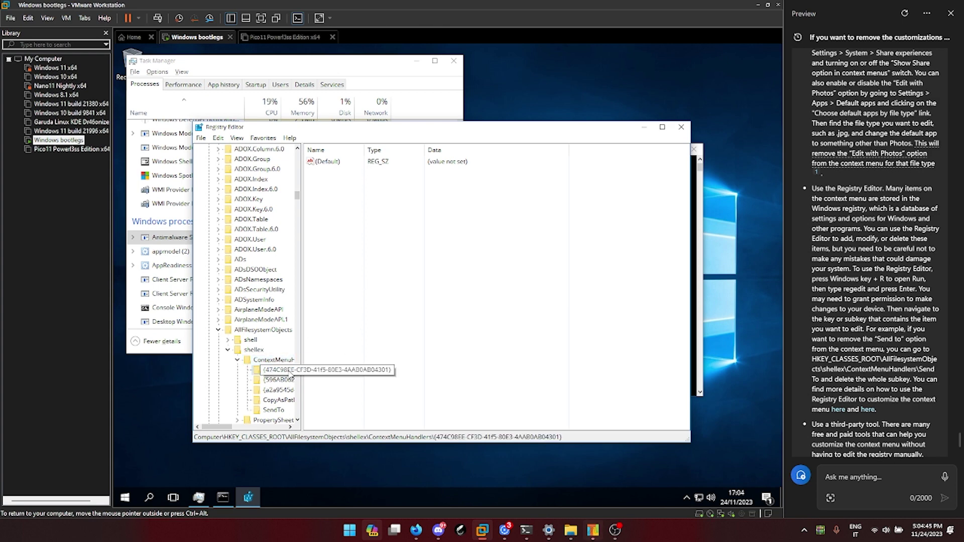
click(283, 385)
key(Down)
key(Down)
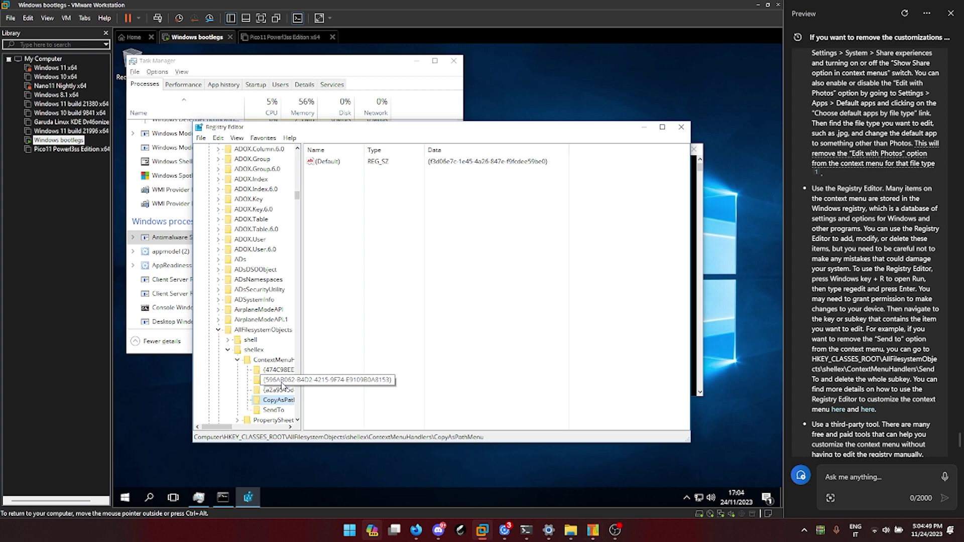
- Close Task Manager and ask the AI chat "how to remove EasyContextMenu?"
click(172, 227)
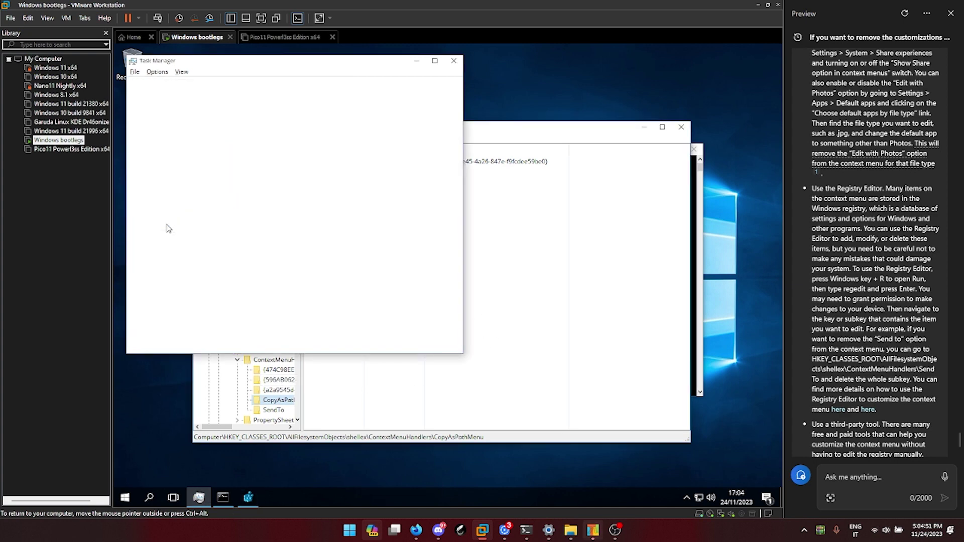
key(alt+F4)
click(865, 493)
text(how to remove E)
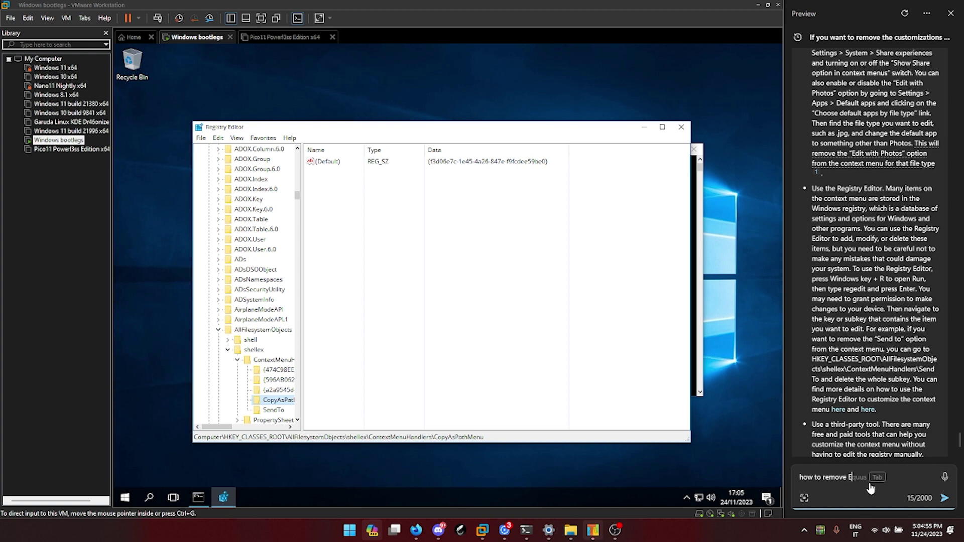
text(asyContextMenu?)
key(Return)
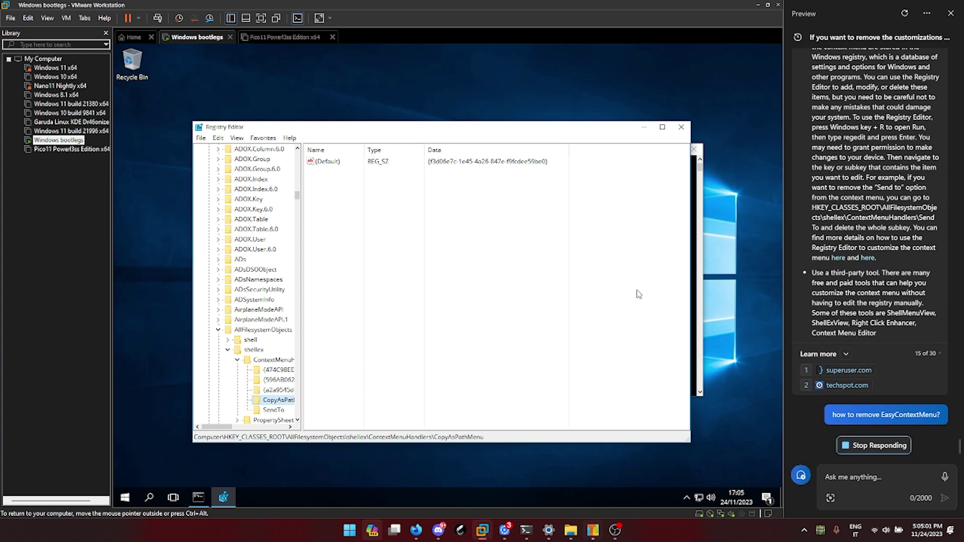
- Open the Program Files folder on Local Disk (C:) in a new File Explorer window
key(super+e)
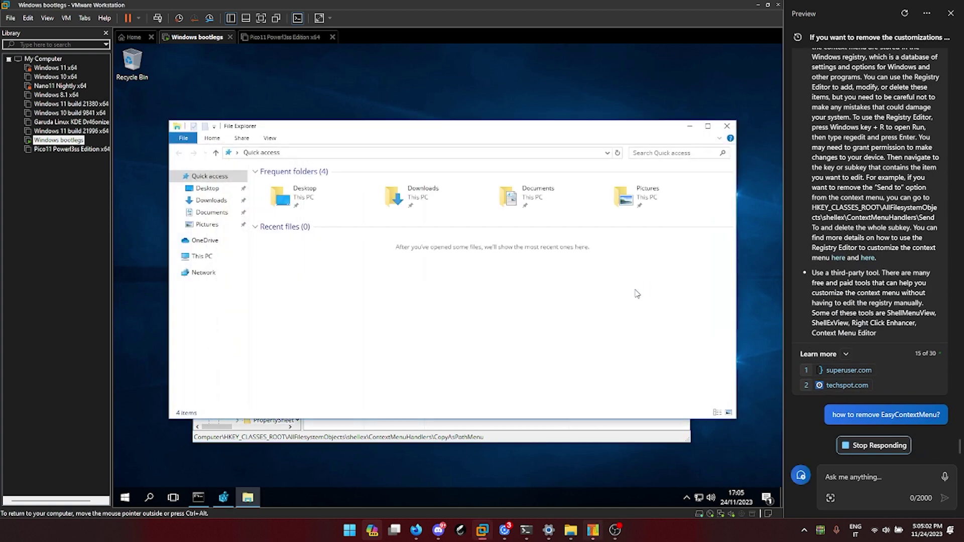
click(232, 260)
double_click(323, 280)
key(w)
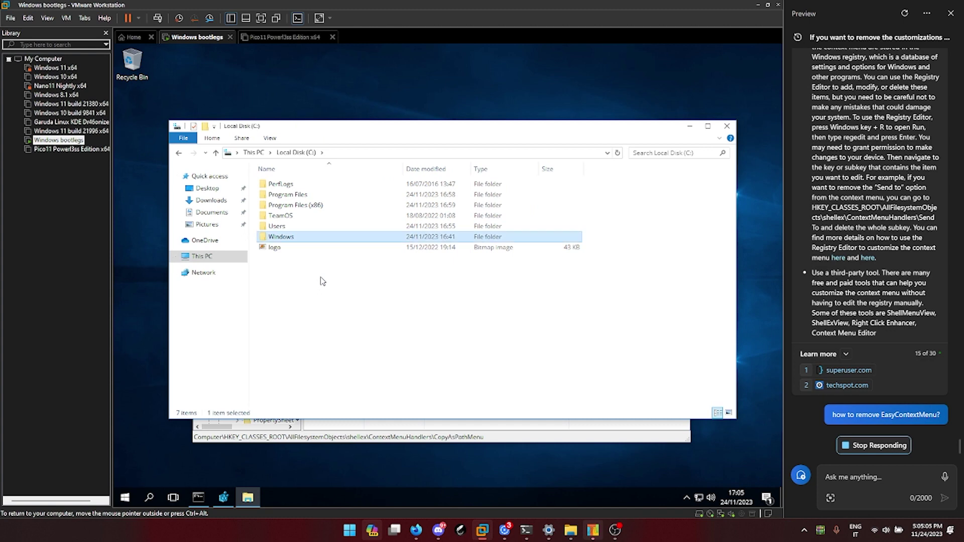
key(Up)
key(Up)
key(Up)
key(Up)
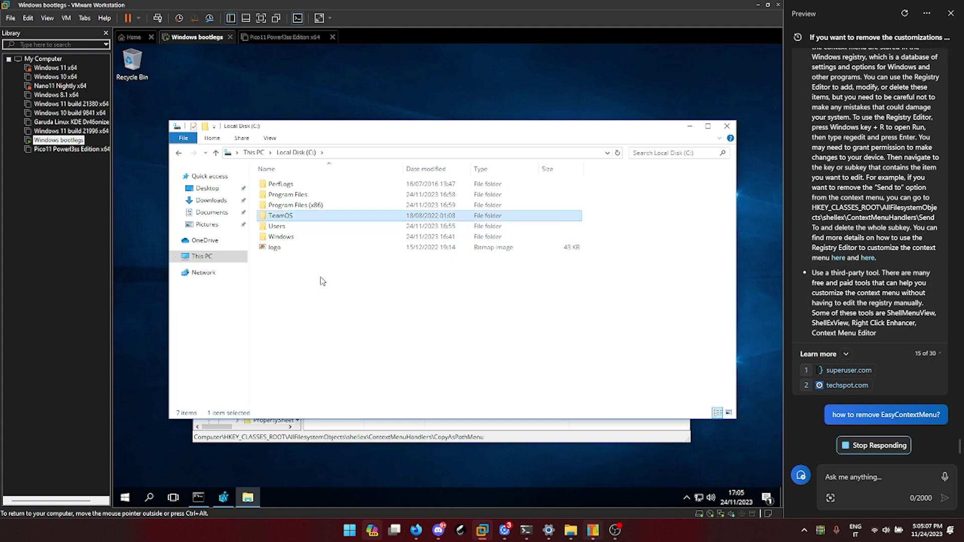
key(Return)
- View the Easy Context Menu folder's properties, then close them
key(e)
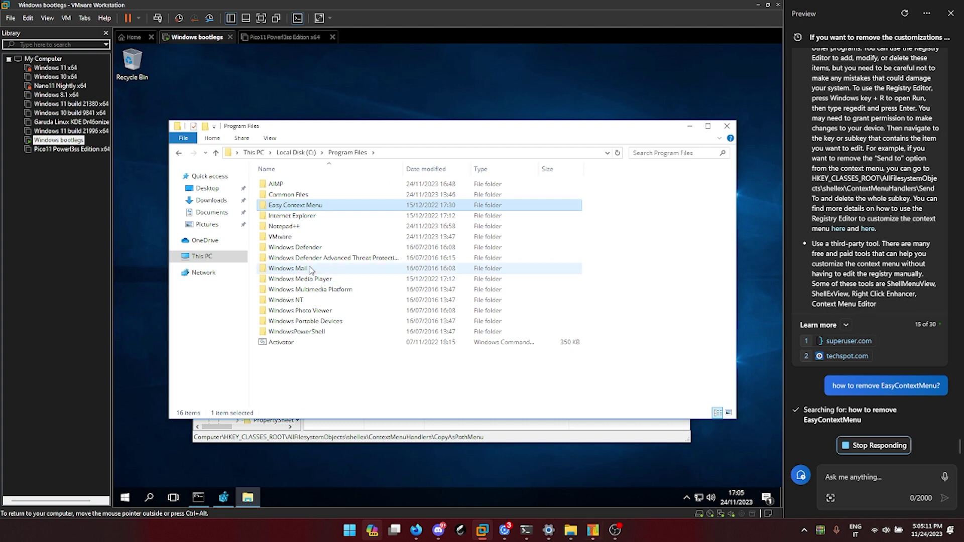
key(alt+Return)
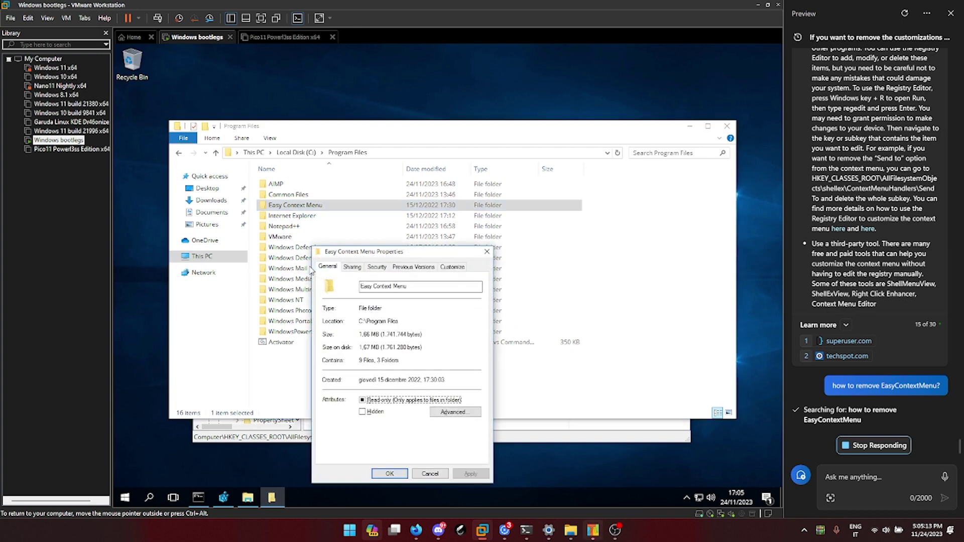
key(Escape)
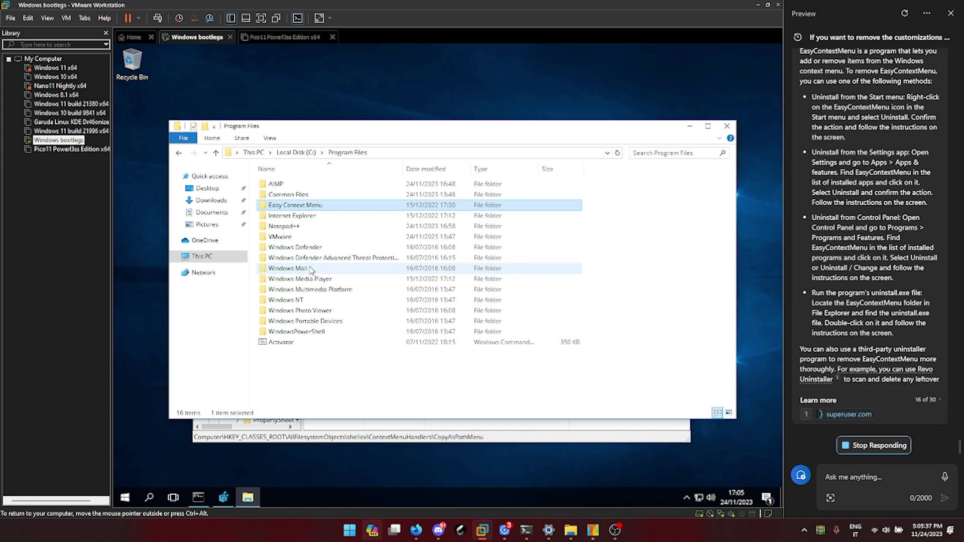
- Look inside the Easy Context Menu folder for an uninstaller, checking Files and its nircmd and StickyNotes subfolders, then return to Easy Context Menu
key(Return)
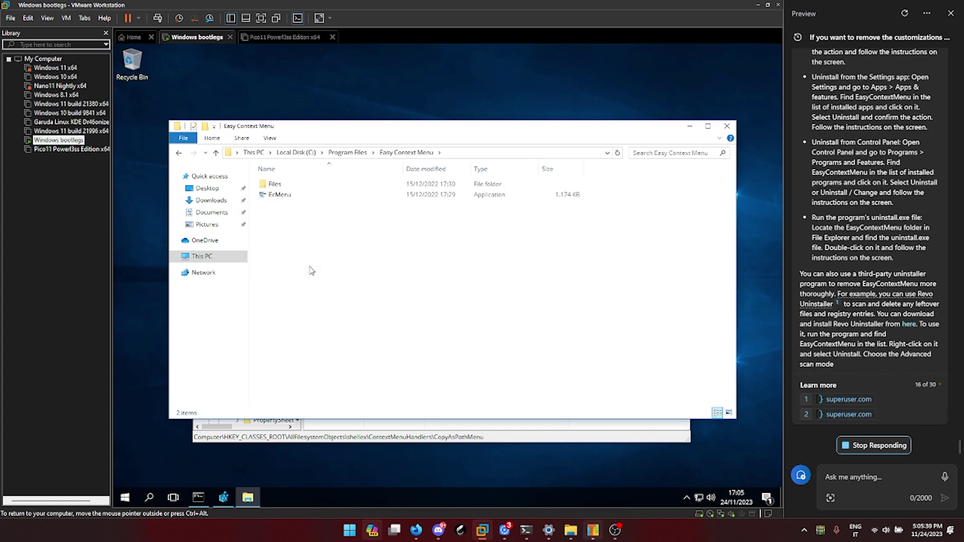
key(Down)
key(Return)
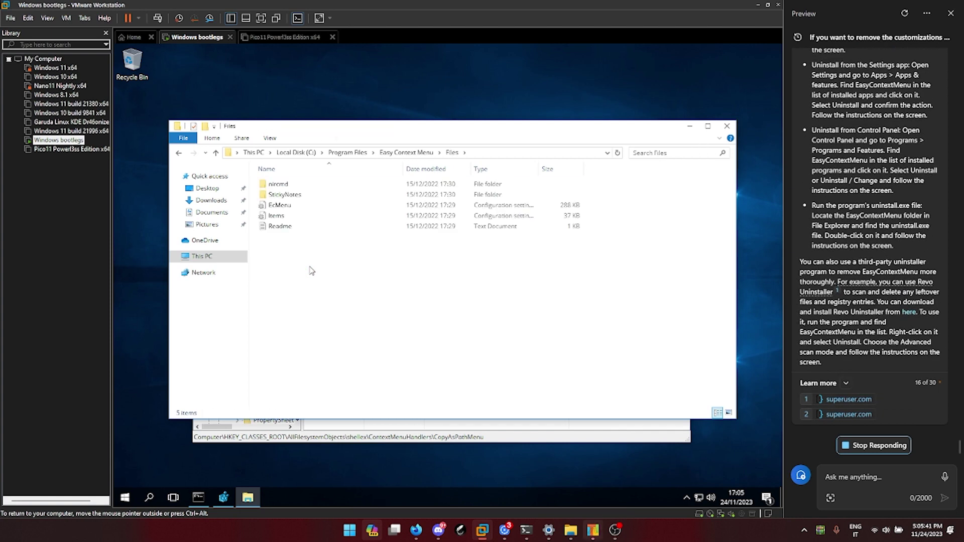
key(Down)
key(Up)
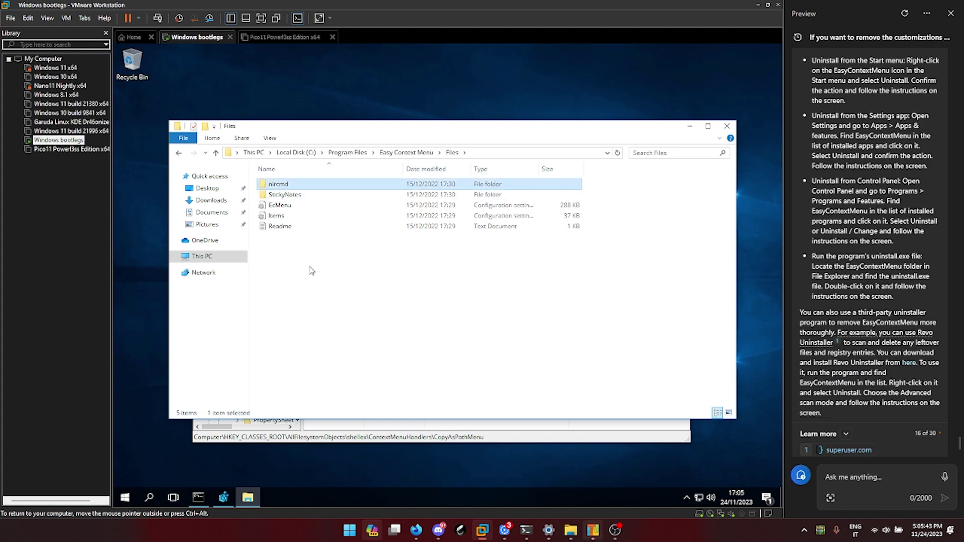
key(Return)
key(BackSpace)
key(Down)
key(Return)
key(BackSpace)
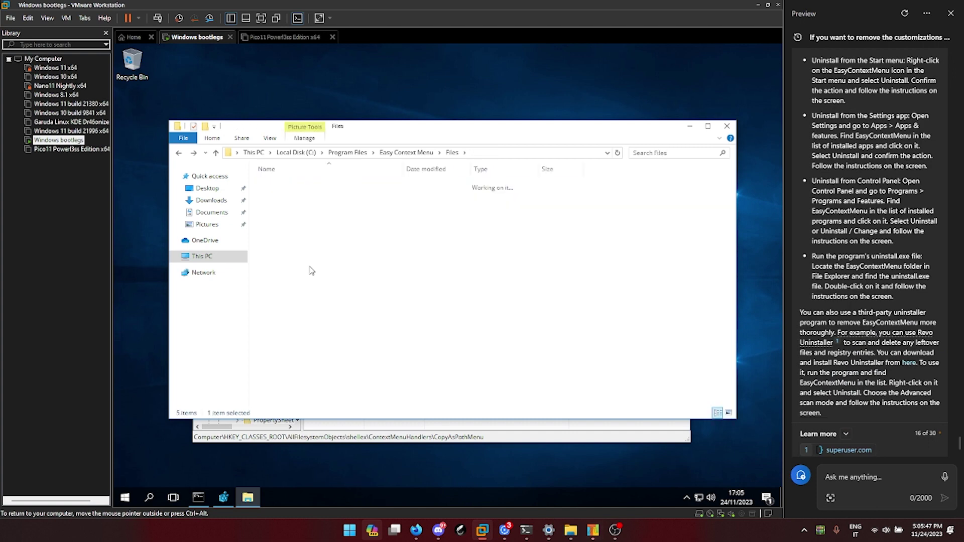
key(BackSpace)
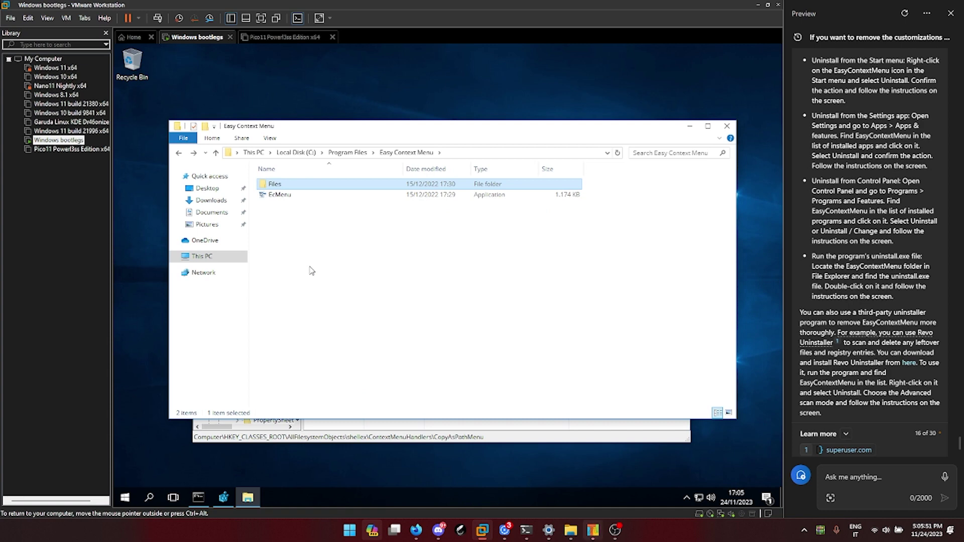
- Go back to Program Files and ask the AI chat "can I just delete the folder? there is no uninstaller"
key(BackSpace)
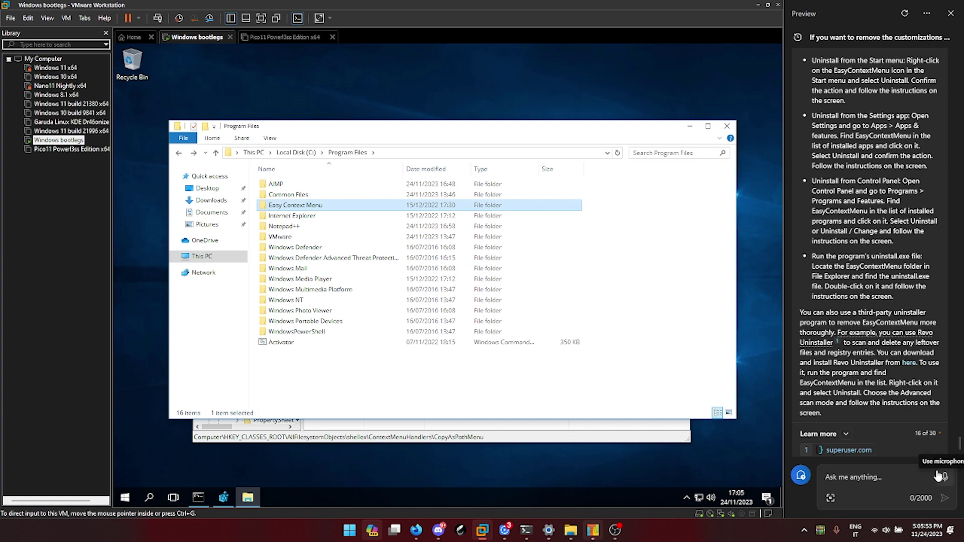
click(922, 481)
text(can I just delete the)
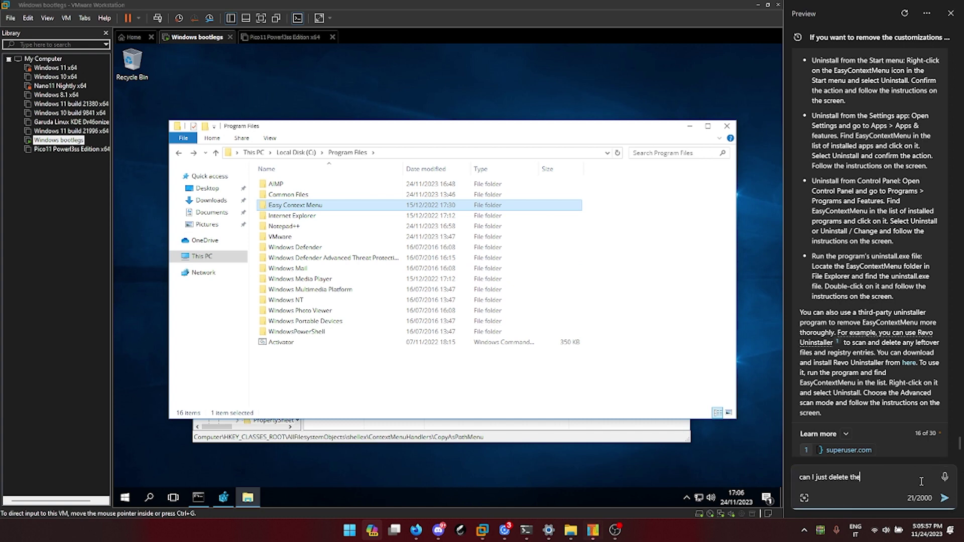
text( folder? there is no uninstaller)
key(Return)
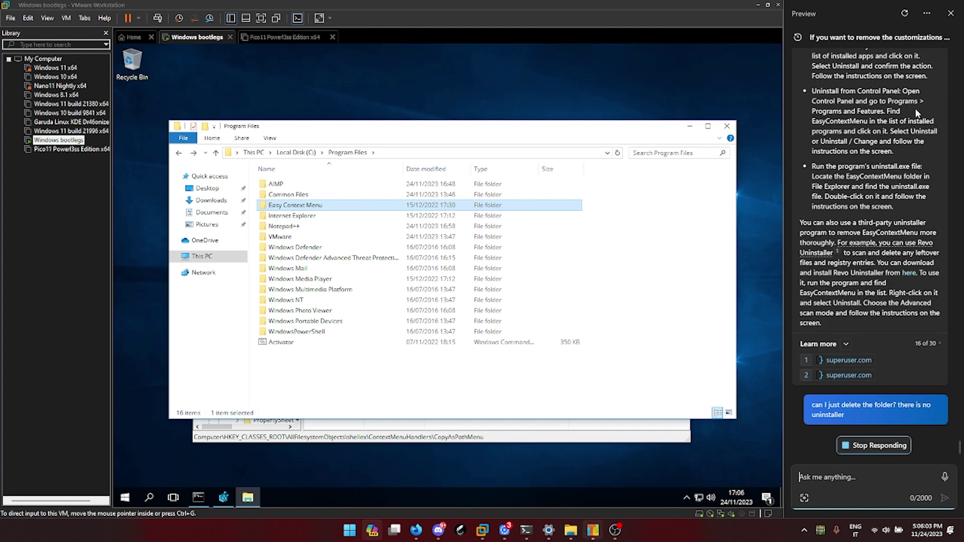
- Reopen the Easy Context Menu folder and run the EcMenu application, accepting the security warning
click(327, 204)
double_click(328, 204)
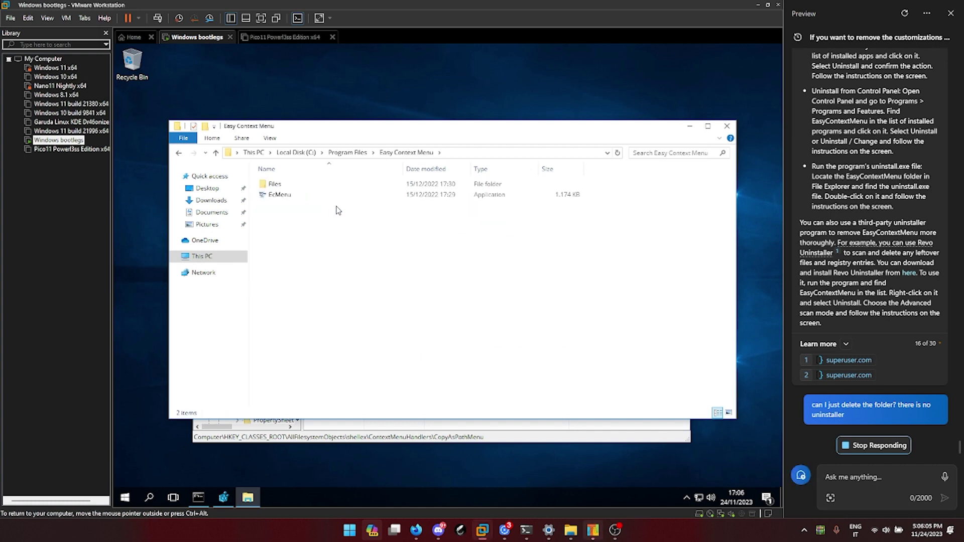
double_click(345, 197)
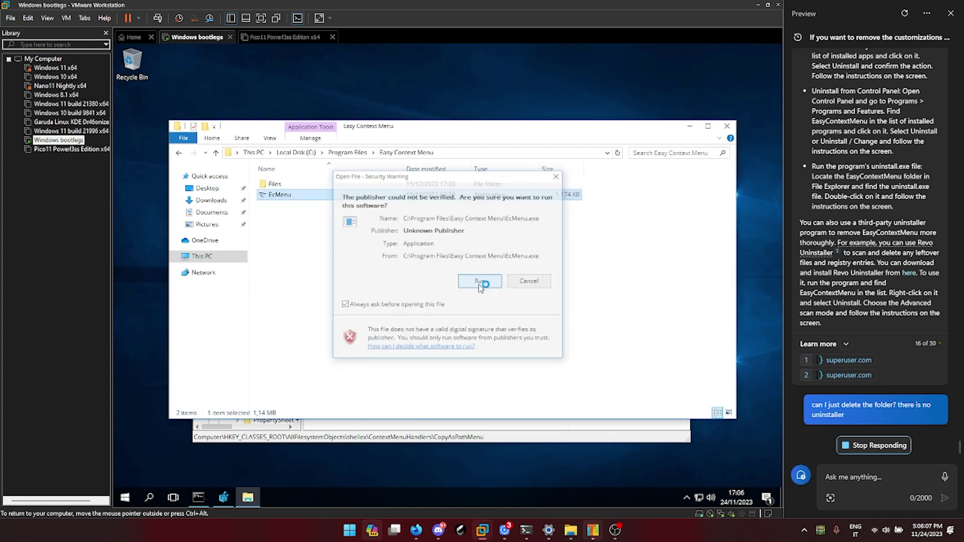
click(479, 282)
click(431, 342)
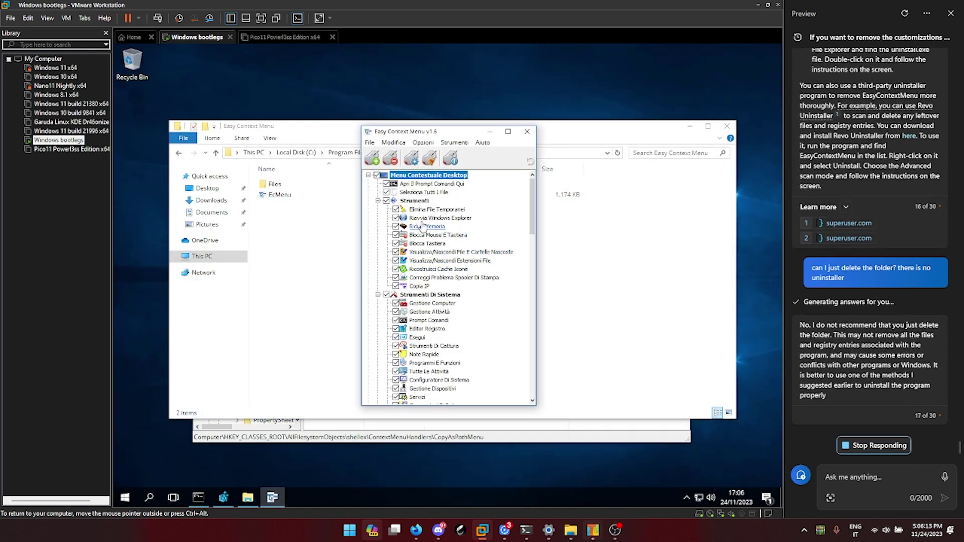
- Uncheck all entries under the desktop and Mio Computer context menus in Easy Context Menu, then close it
click(386, 201)
click(386, 192)
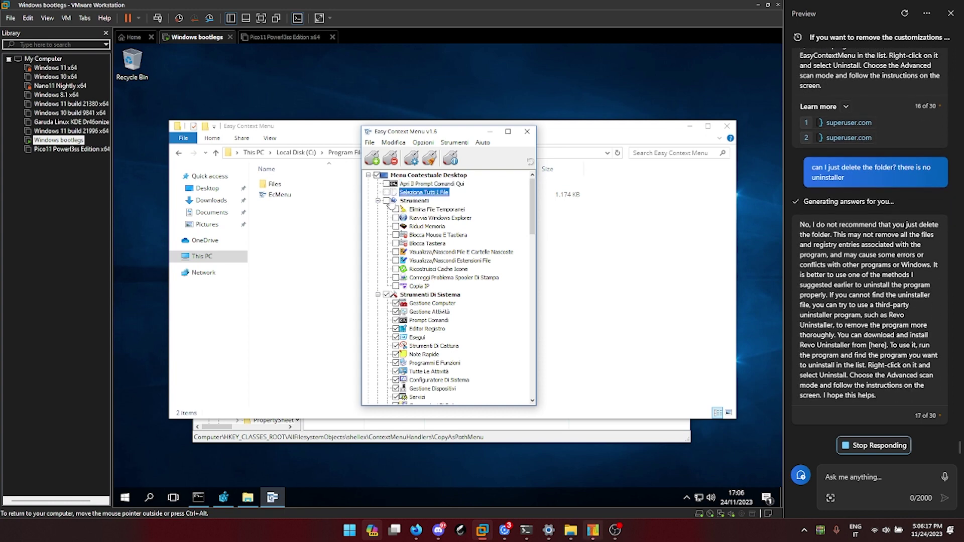
click(387, 296)
scroll(390, 264, down, 7)
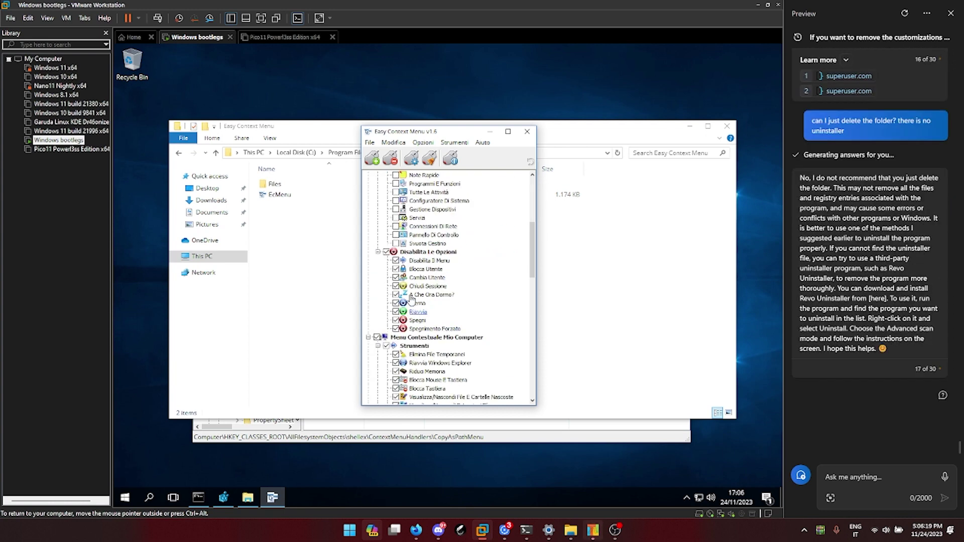
click(386, 251)
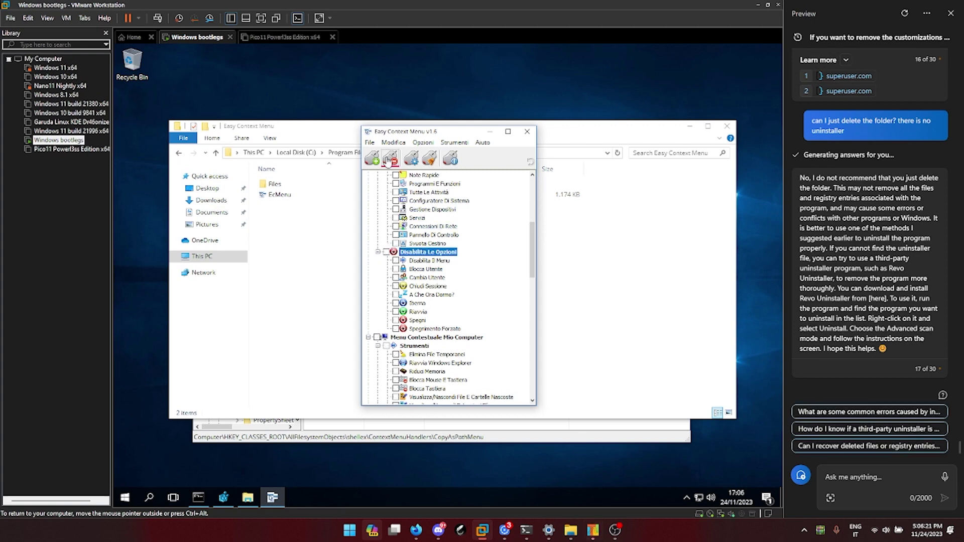
click(387, 345)
scroll(434, 380, down, 15)
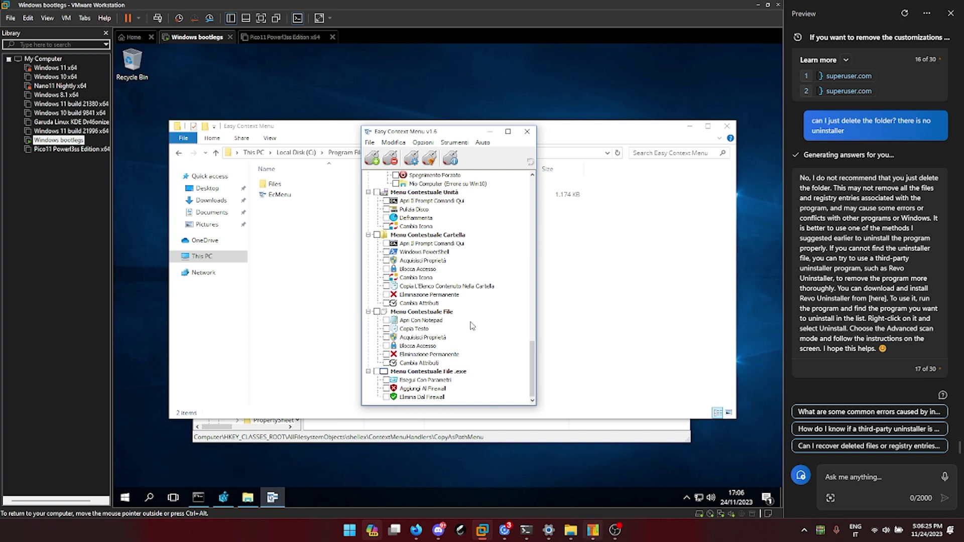
click(526, 132)
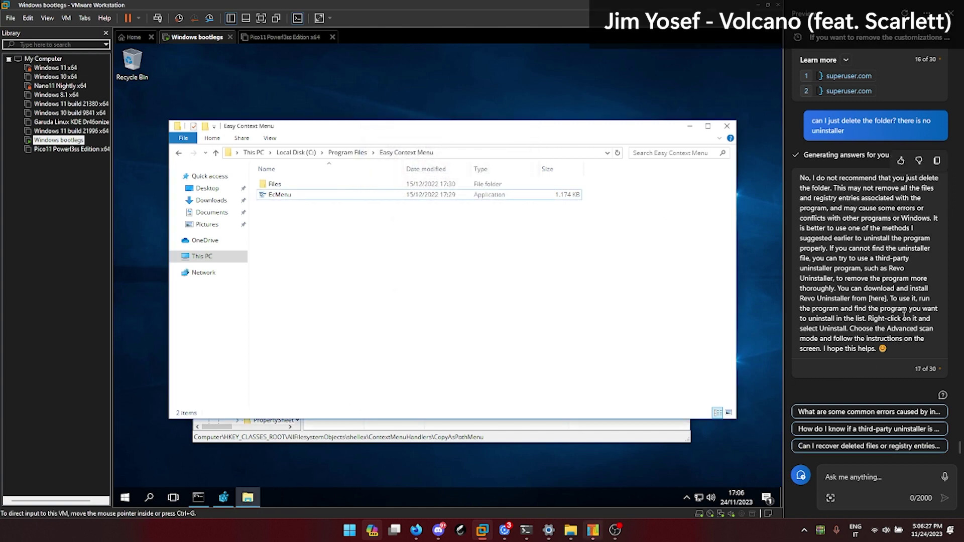
- Close the Easy Context Menu folder window and clear the remaining windows to reveal the desktop
click(932, 215)
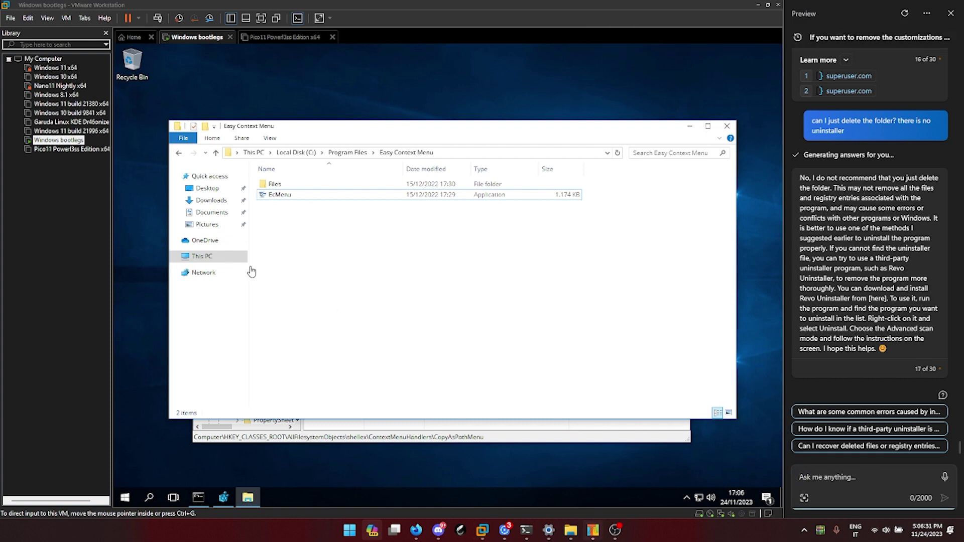
click(403, 345)
key(alt+F4)
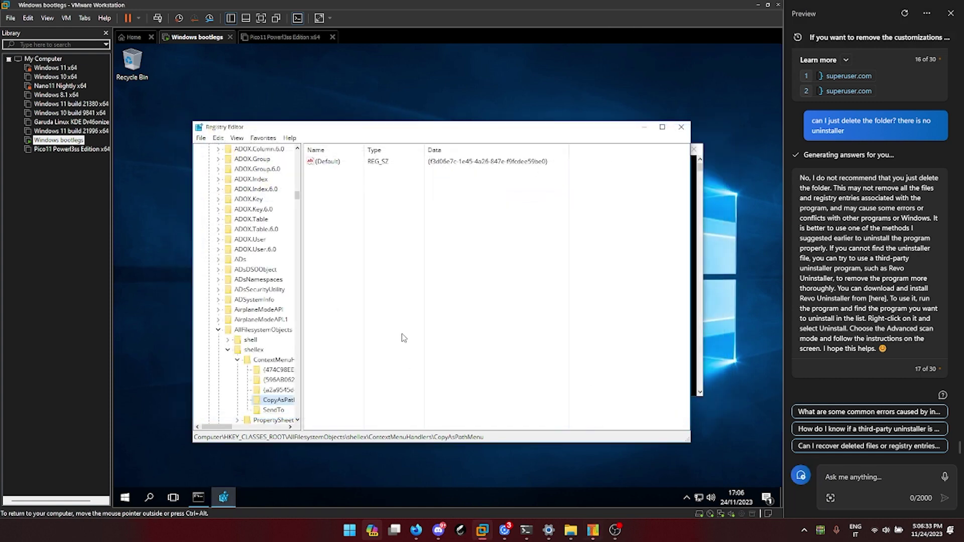
key(alt+F4)
- Check the desktop's context menu, then bring up the Command Prompt running sfc /scannow
right_click(398, 278)
click(462, 256)
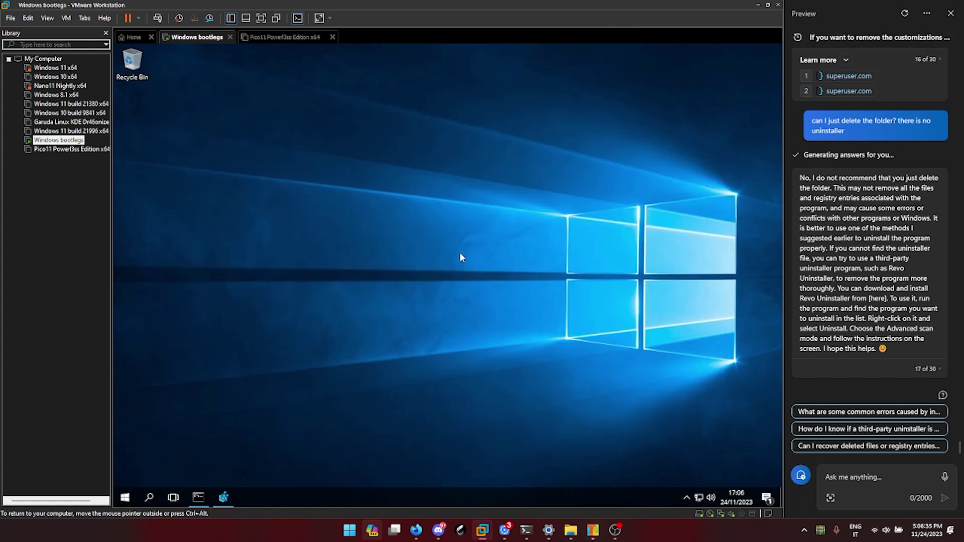
key(alt+Tab)
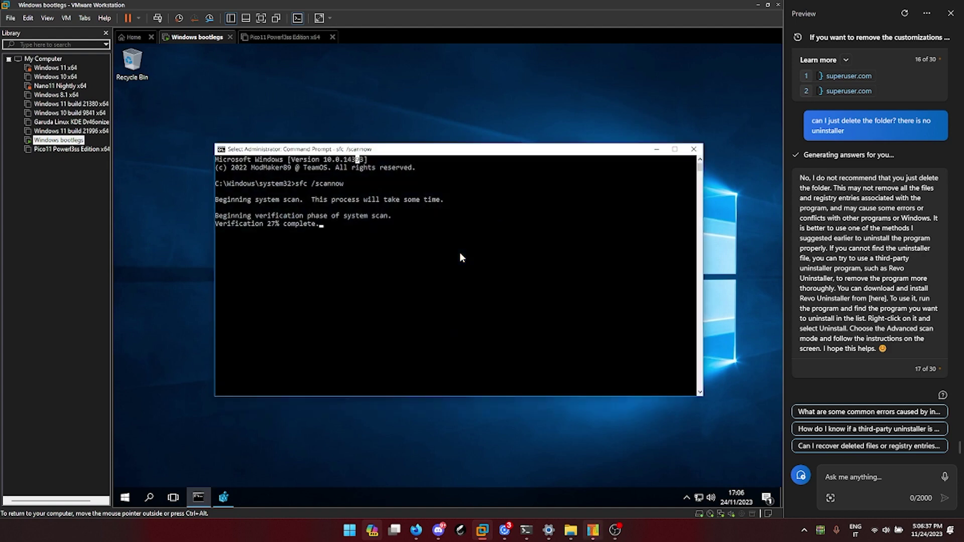
key(ctrl+alt)
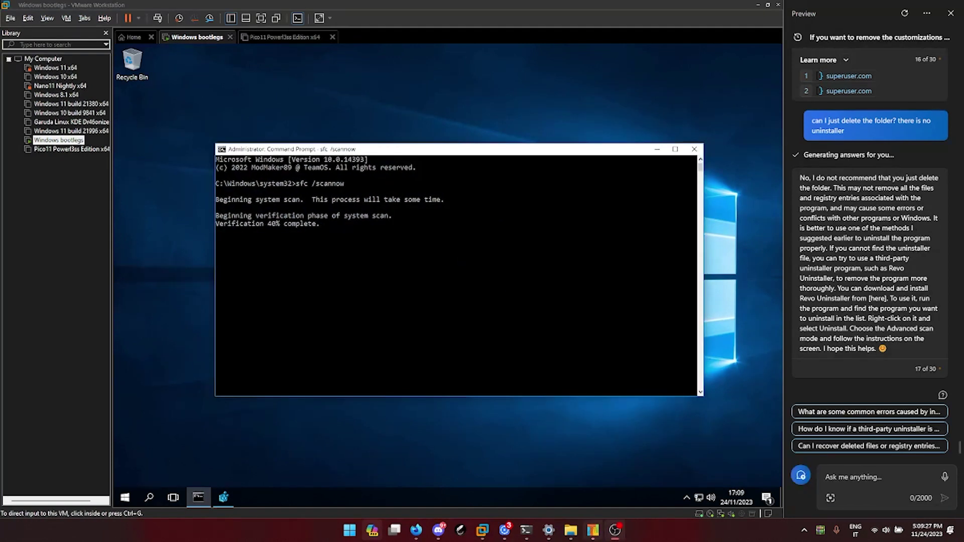
- Ask the AI chat "how do I change the model number of my PC from windows?"
click(918, 491)
text(how d)
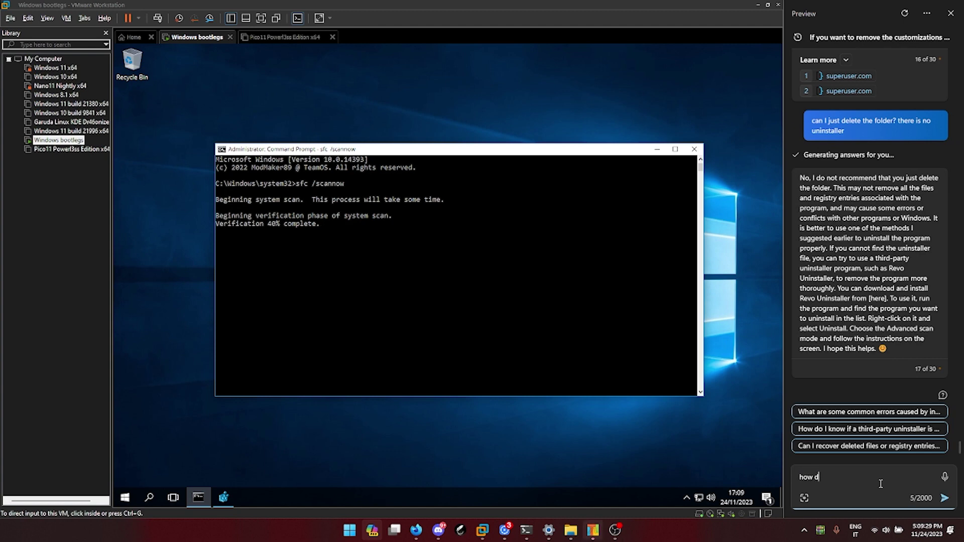
text(o I change the model number of my PC from windows)
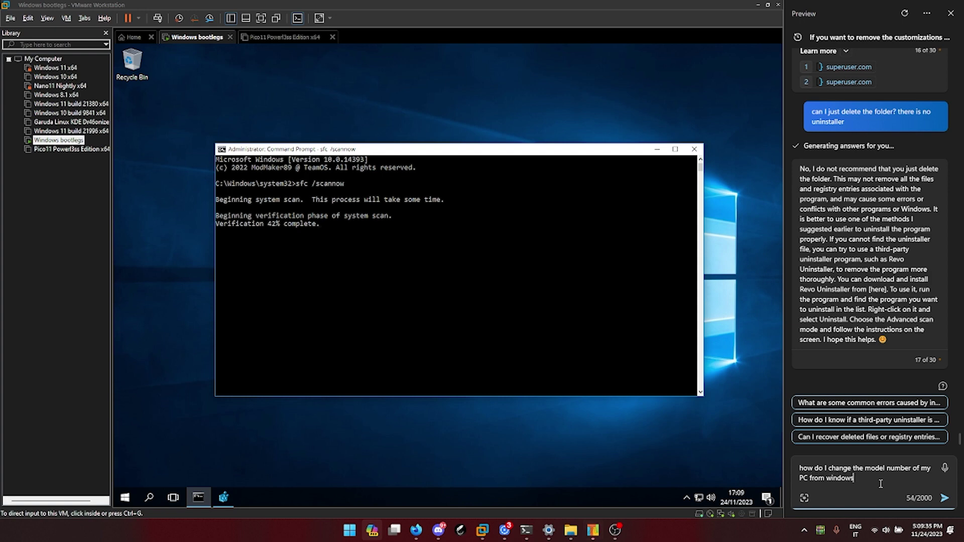
text(?)
key(Return)
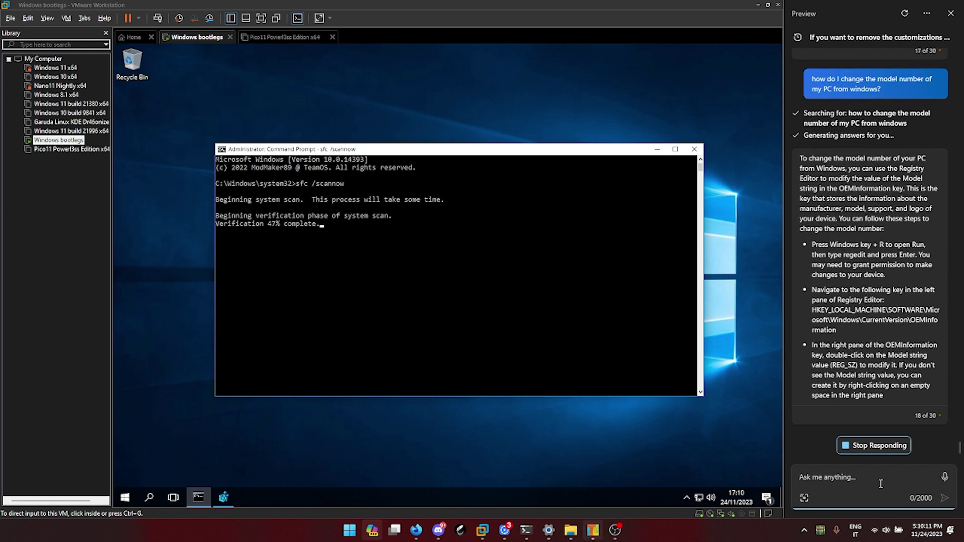
- Bring back Registry Editor and collapse the HKEY_CLASSES_ROOT branch
click(223, 497)
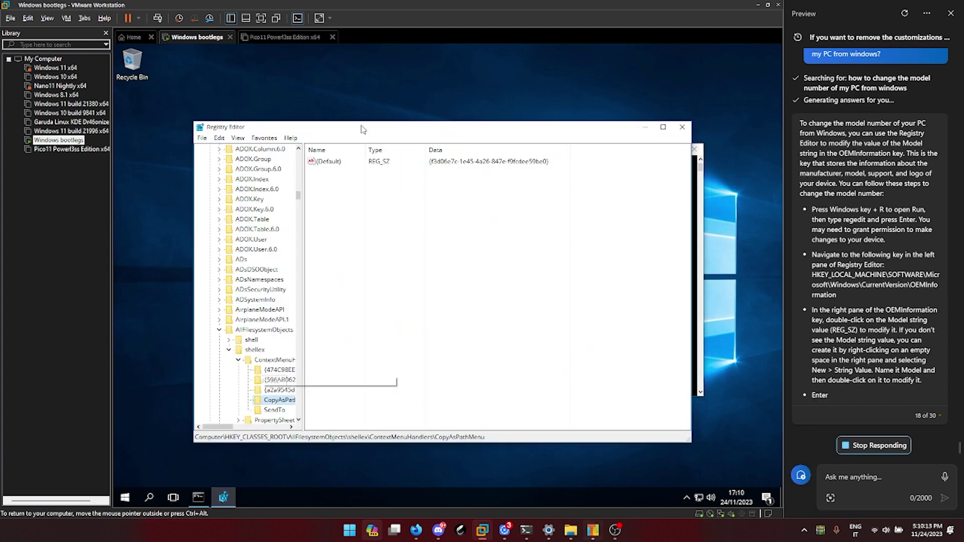
scroll(240, 261, up, 15)
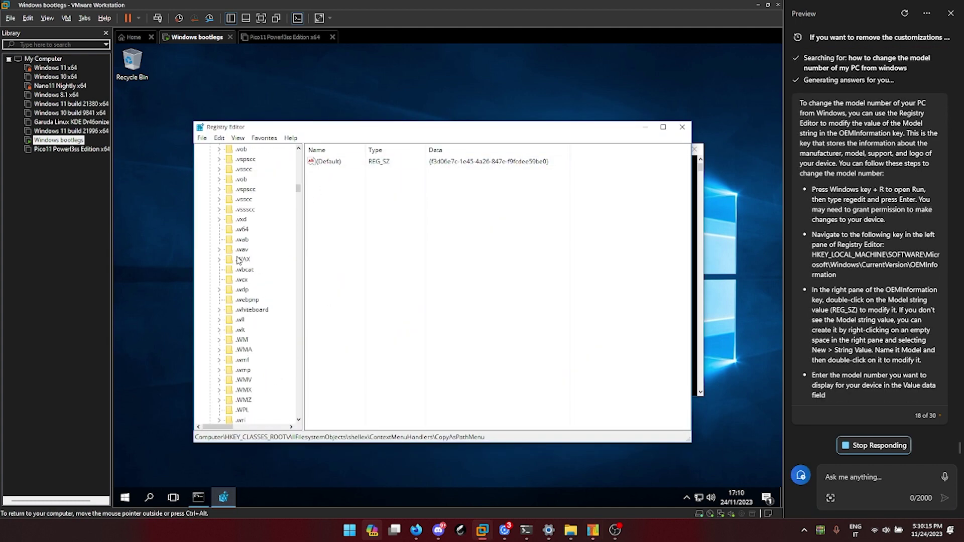
click(239, 260)
key(Left)
key(Left)
- Navigate to the registry key HKEY_LOCAL_MACHINE\SOFTWARE\Microsoft\Windows\CurrentVersion\OEMInformation
key(Down)
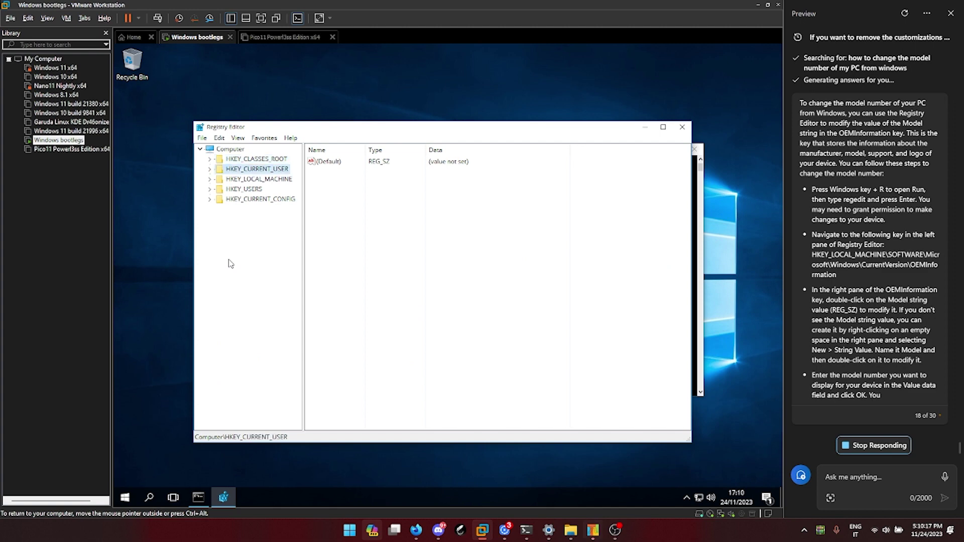
key(Down)
key(Right)
key(Down)
key(Down)
key(Down)
key(Down)
key(Down)
key(Down)
key(Down)
key(Right)
text(microsoft)
key(Right)
text(windows)
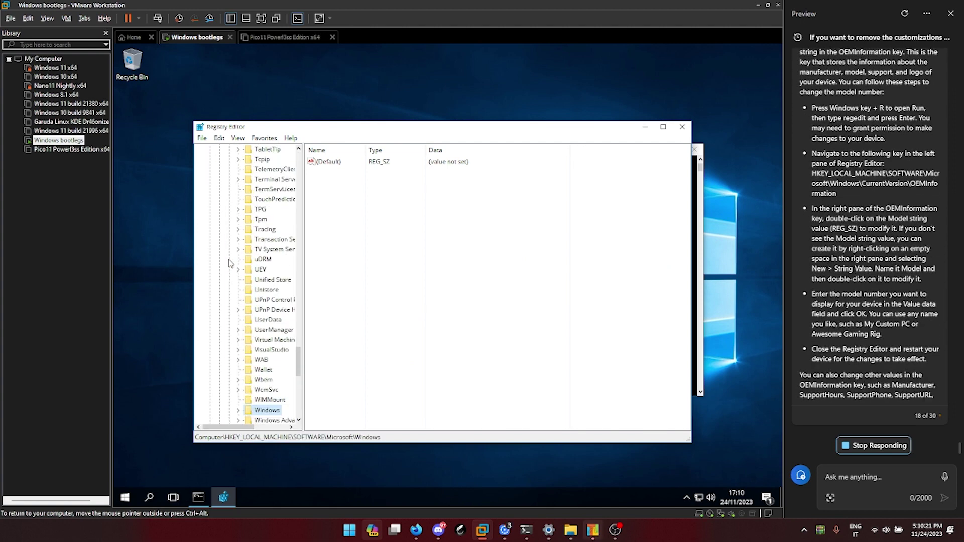
key(Right)
text(currentversion)
key(Right)
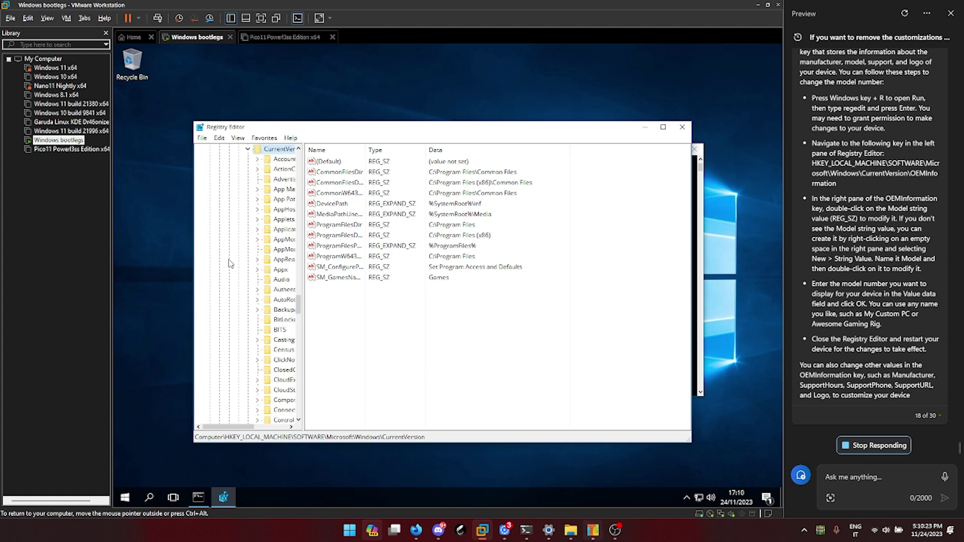
text(oeminformation)
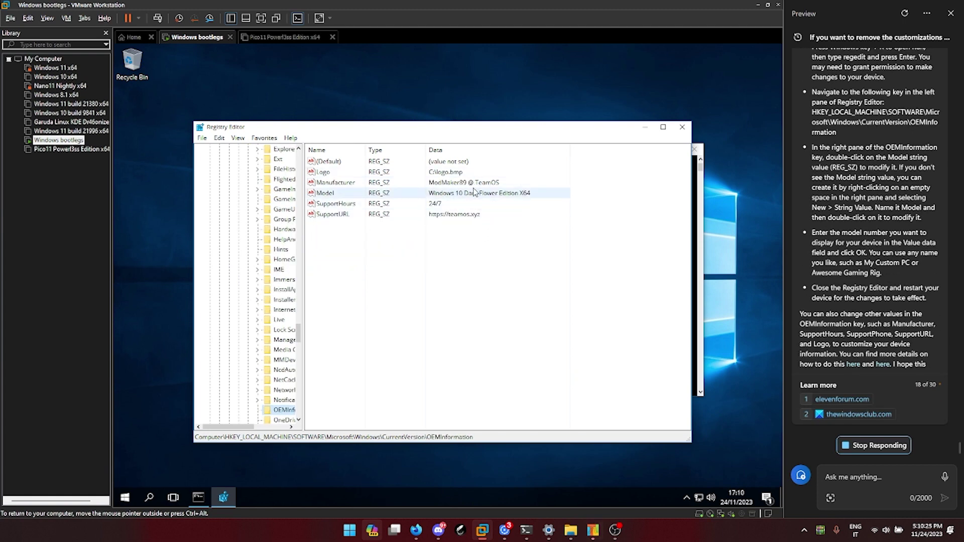
- Clear the data of the Manufacturer and Model values in the OEMInformation key
double_click(473, 185)
key(Delete)
key(Return)
click(472, 190)
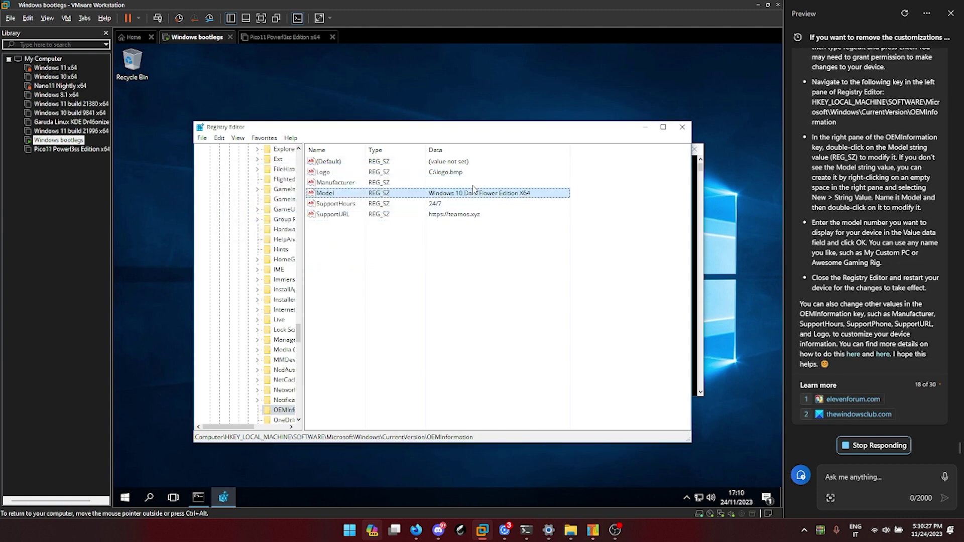
double_click(473, 191)
key(Delete)
key(Return)
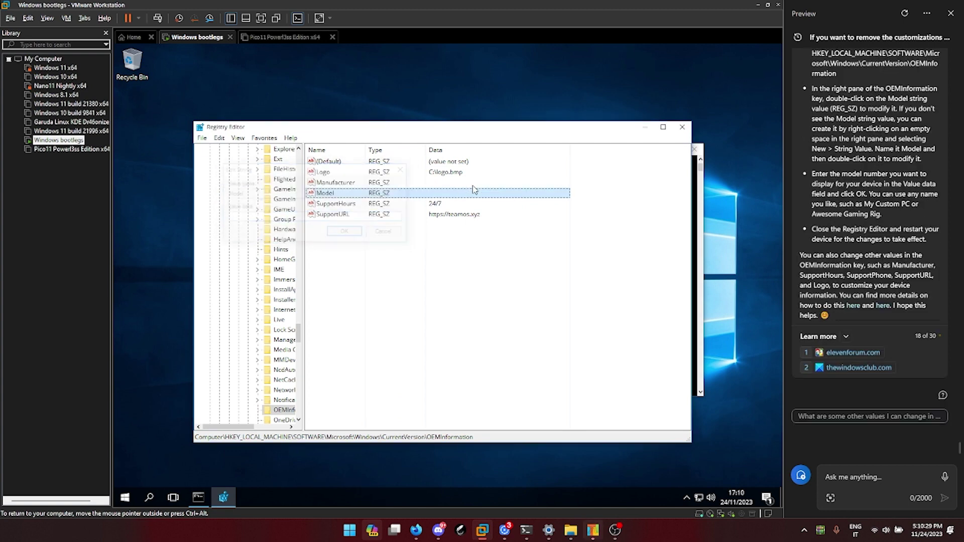
- Clear the data of the SupportHours and SupportURL values in the OEMInformation key
key(Down)
key(Return)
key(Delete)
key(Return)
key(Down)
key(Return)
key(Delete)
key(Return)
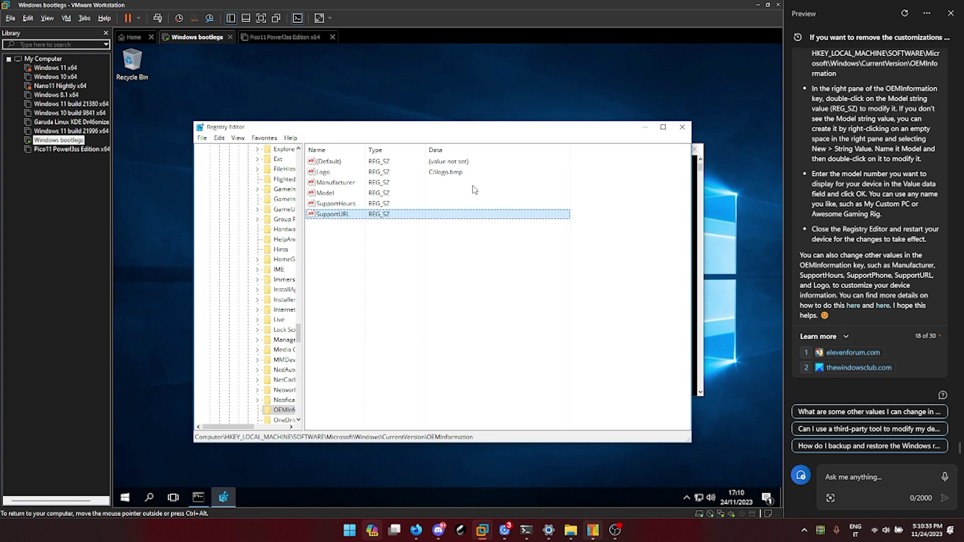
- Open the System page under System and Security in Control Panel to check the displayed branding
key(super+r)
text(control)
key(Return)
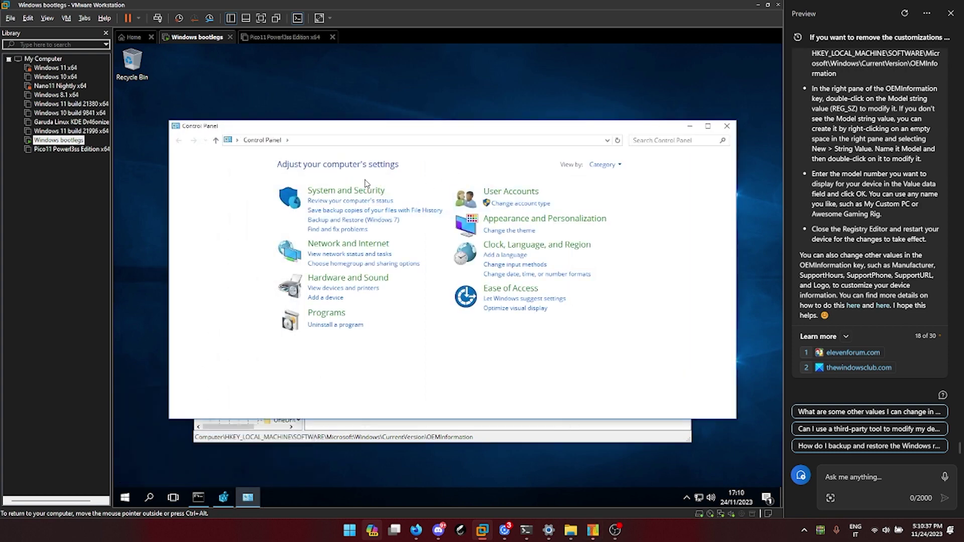
click(359, 191)
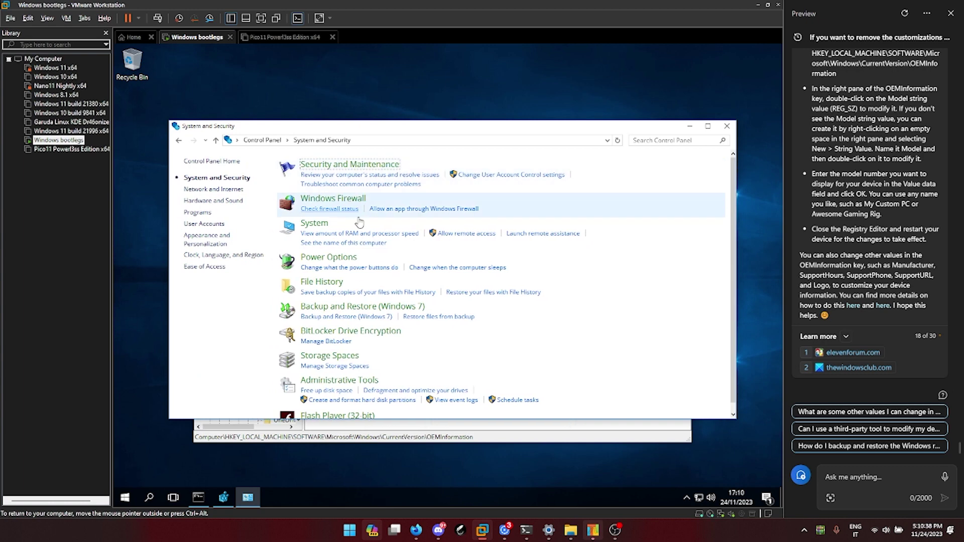
click(422, 244)
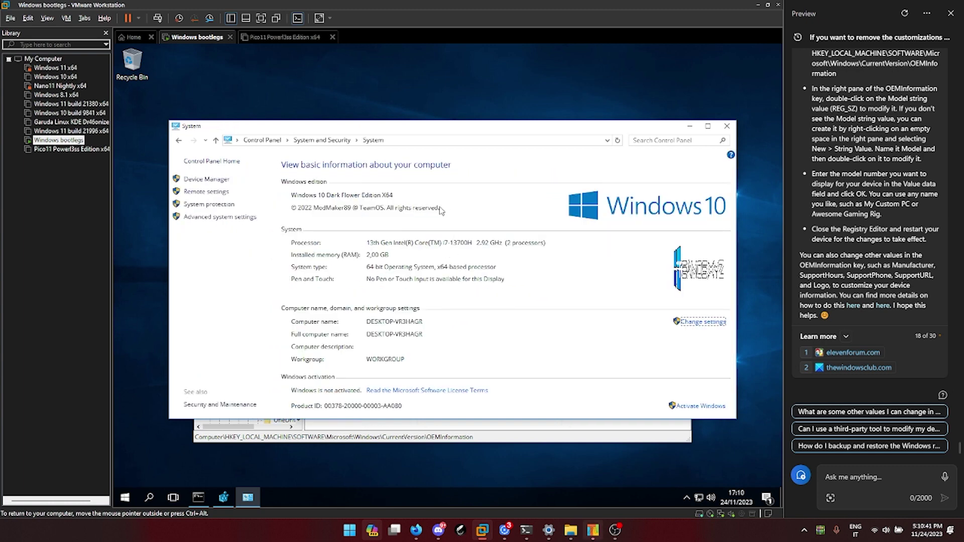
- Clear the Logo value's data in the OEMInformation key and return to the System page
key(alt+Tab)
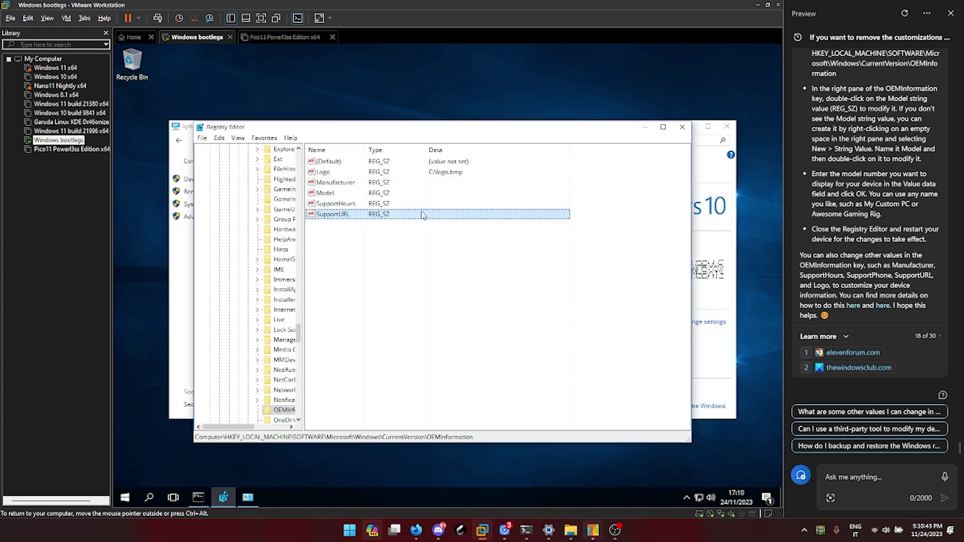
double_click(470, 173)
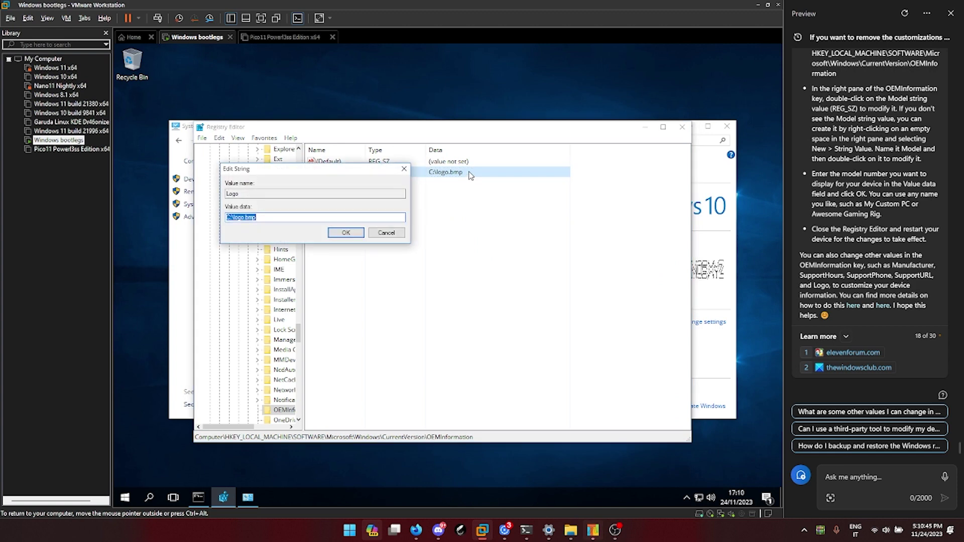
key(Escape)
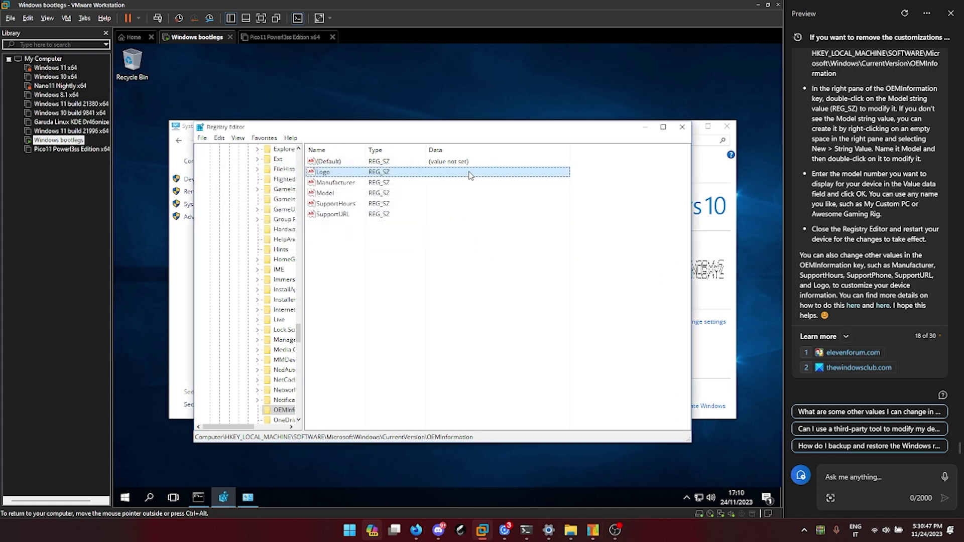
key(alt+Tab)
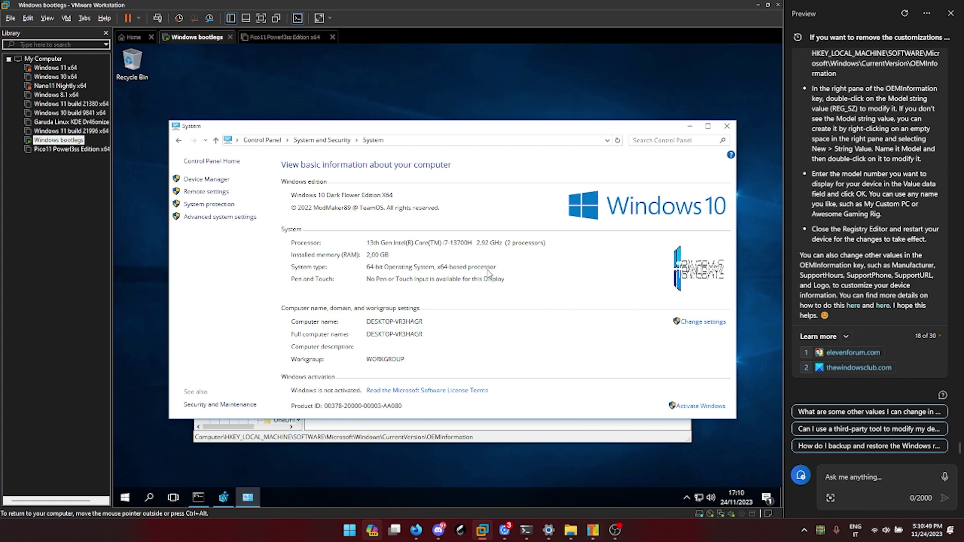
- Reopen the System page under System and Security in Control Panel to check that the OEM logo is cleared
key(alt+F4)
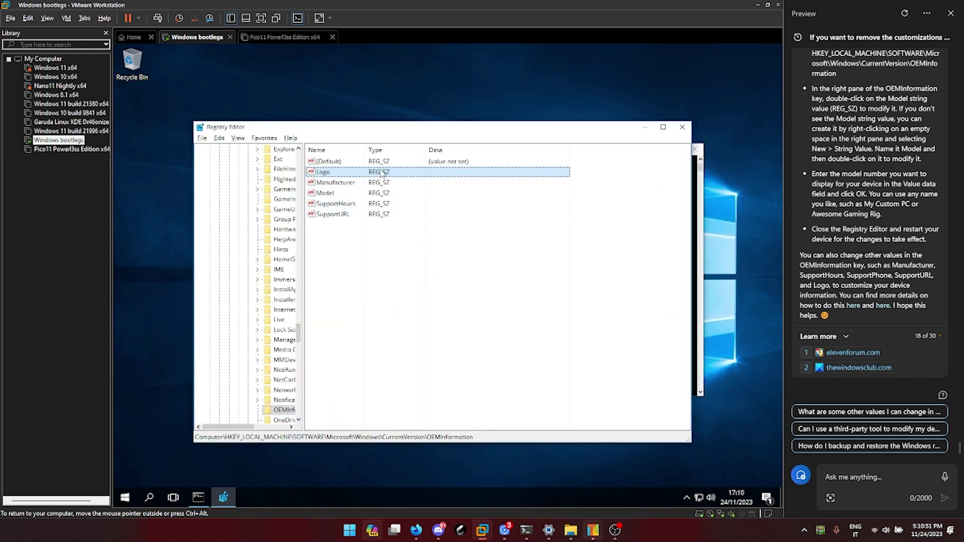
click(366, 261)
key(super+r)
text(control)
key(Return)
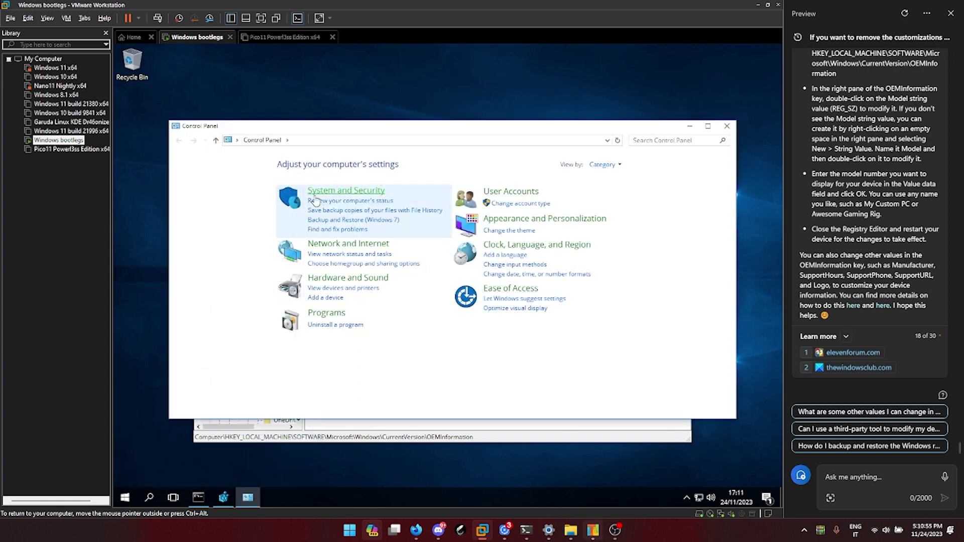
click(334, 194)
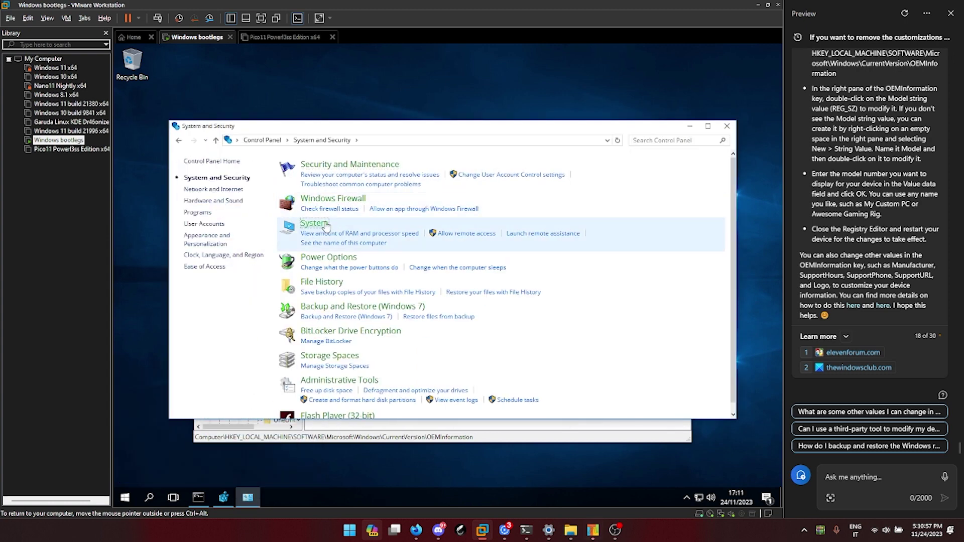
click(353, 233)
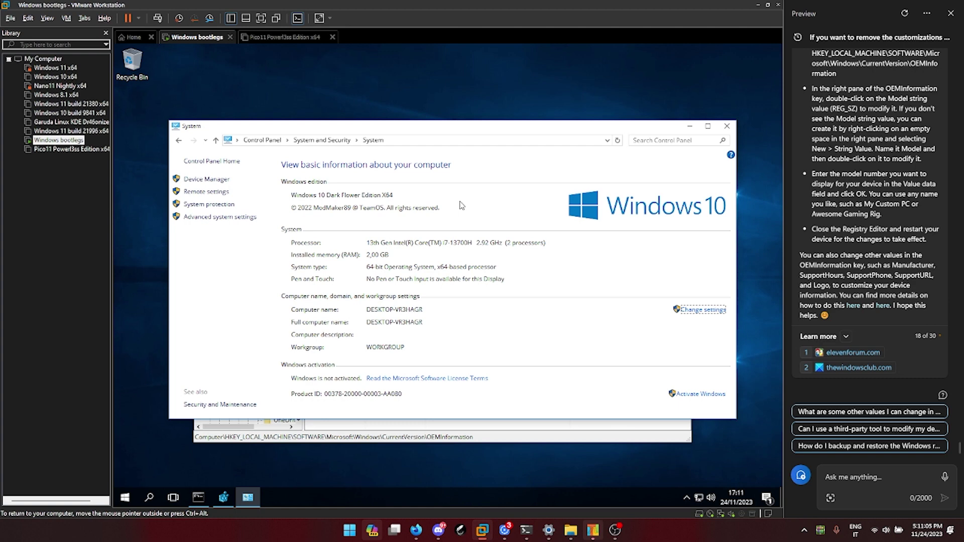
- Close the System page and Registry Editor, and restart the virtual machine once the sfc scan has ended
key(alt+F4)
key(alt+F4)
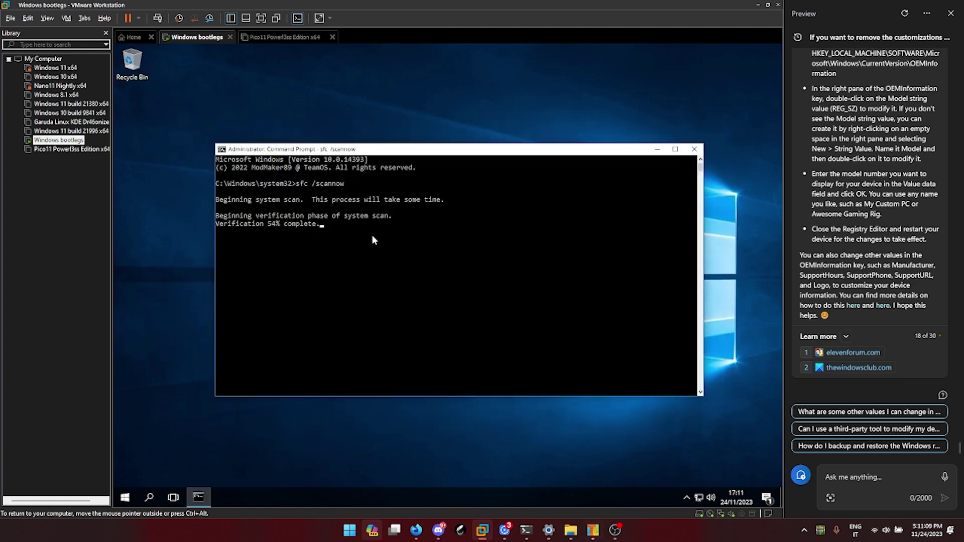
key(ctrl+alt)
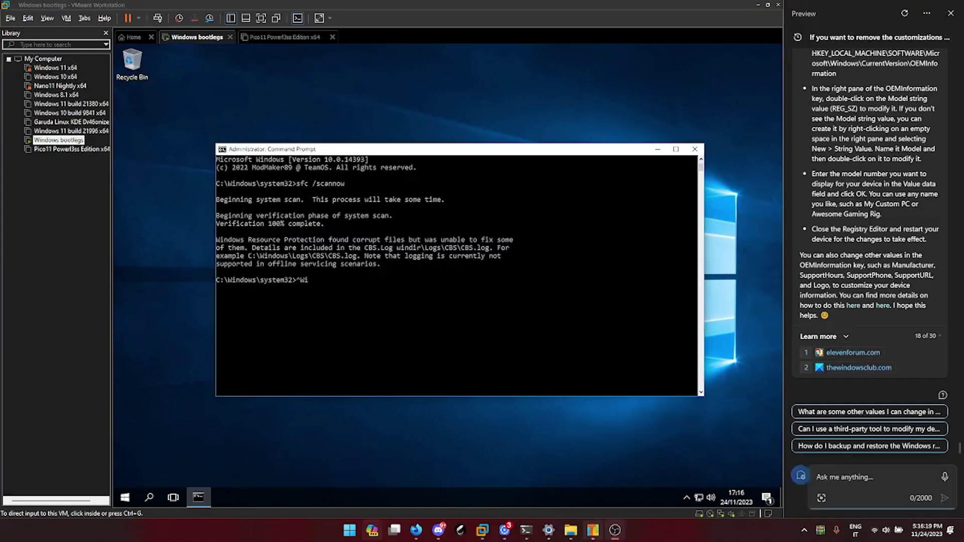
click(578, 354)
key(super)
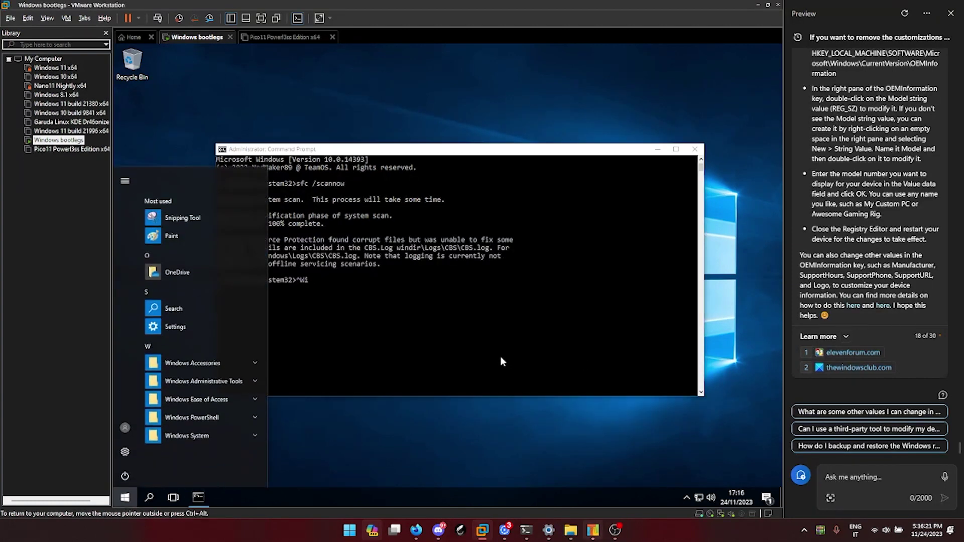
click(125, 475)
click(146, 445)
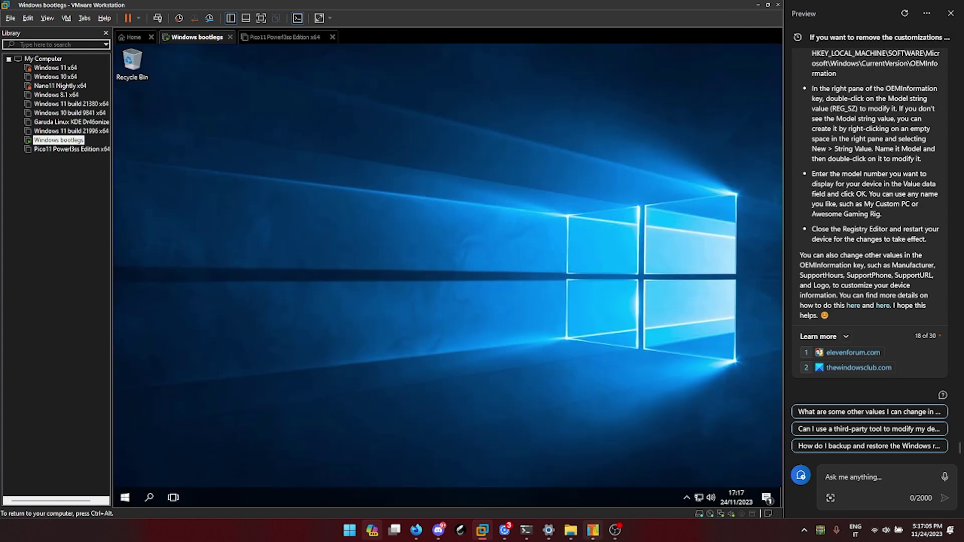
- Run winver to examine the Windows edition and copyright information after the restart
drag(301, 431, 387, 278)
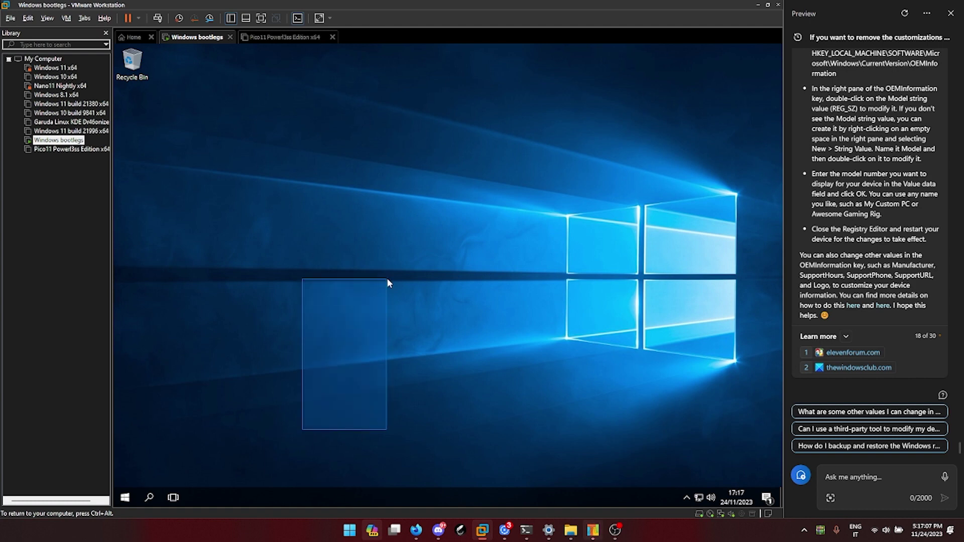
key(super+r)
text(winver)
key(Return)
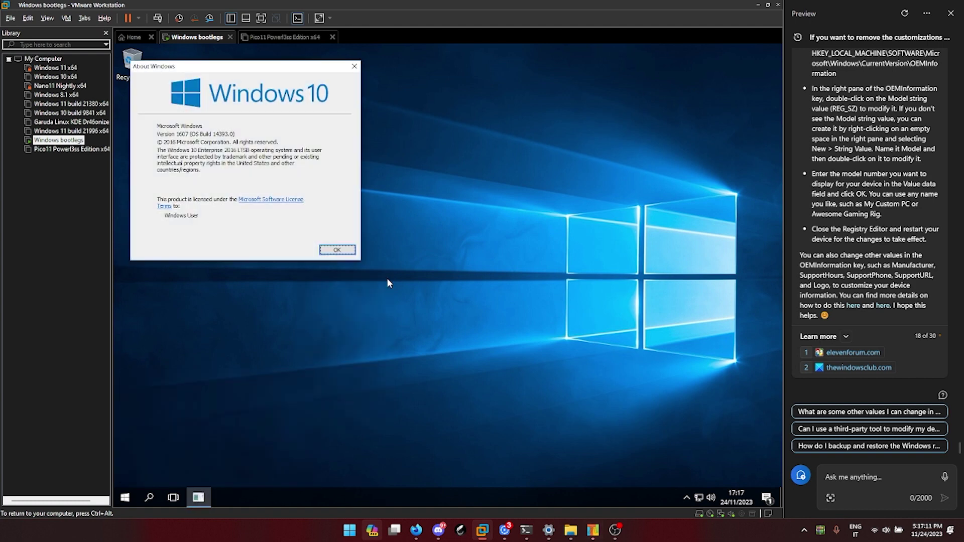
- Check for updates on the Windows Update page under Update & security, and close Settings
key(super+i)
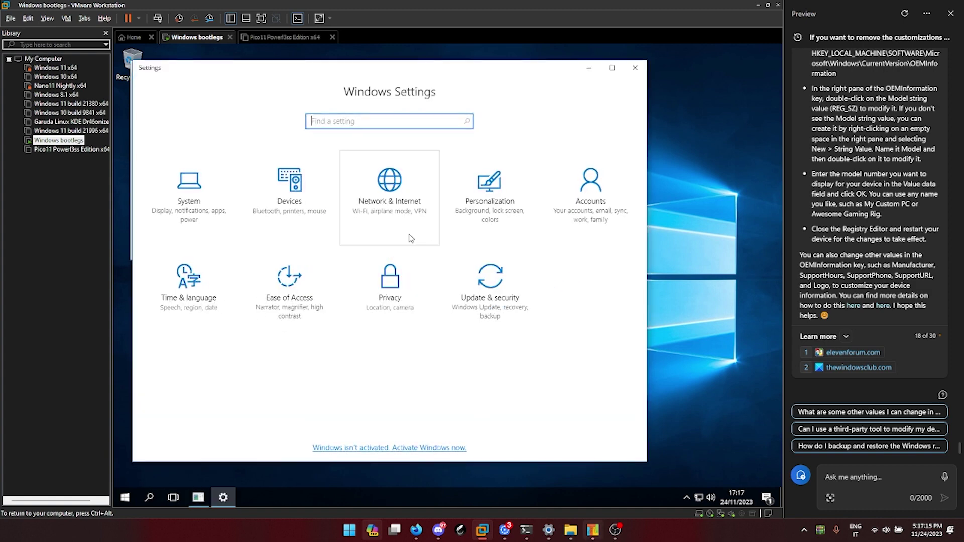
click(470, 277)
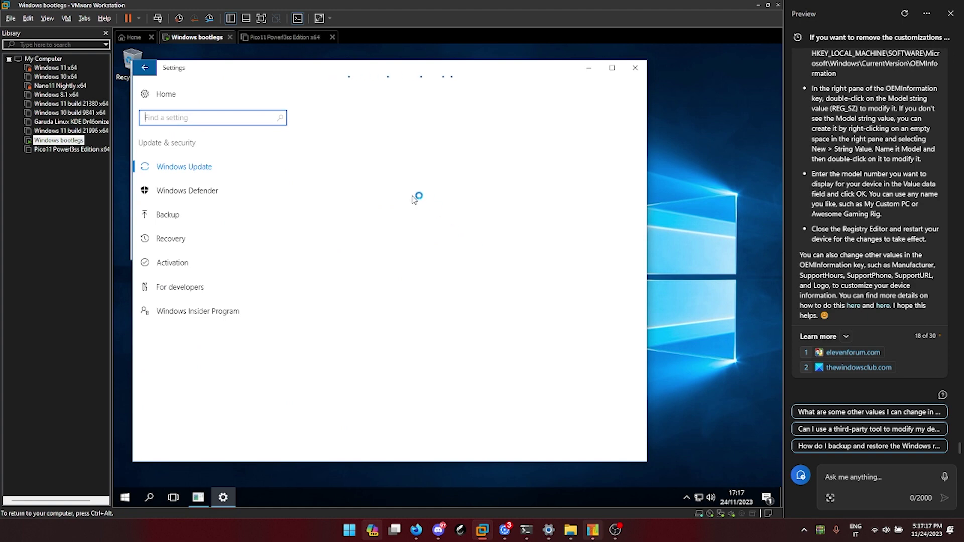
click(370, 152)
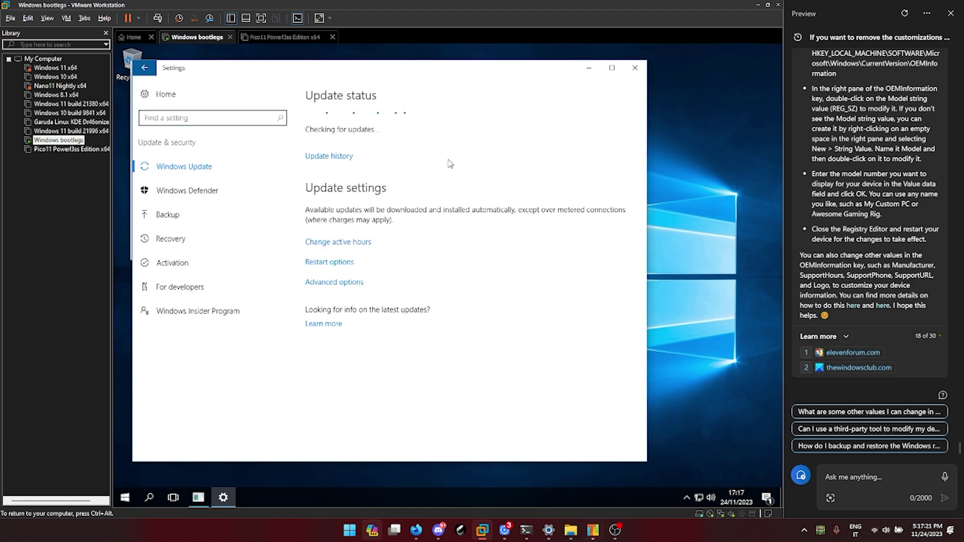
click(348, 154)
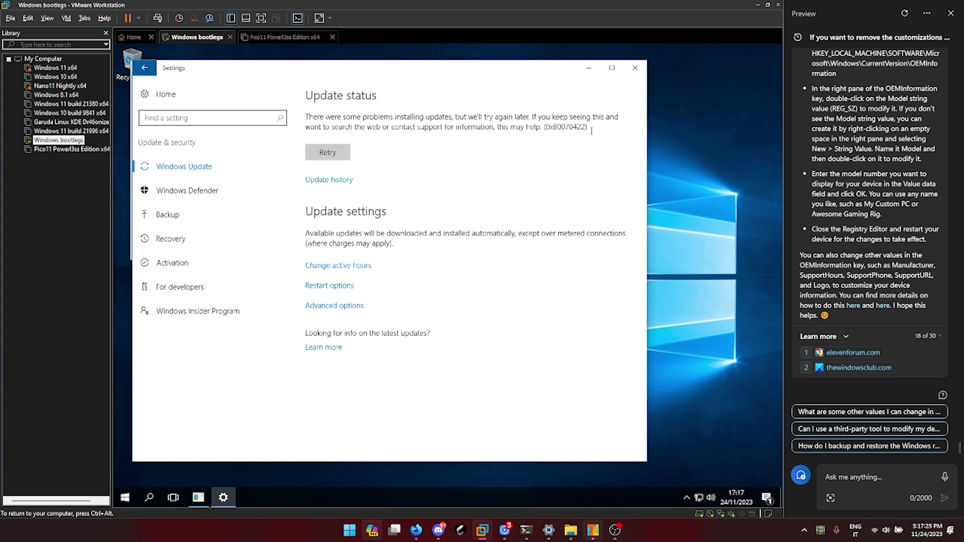
click(634, 67)
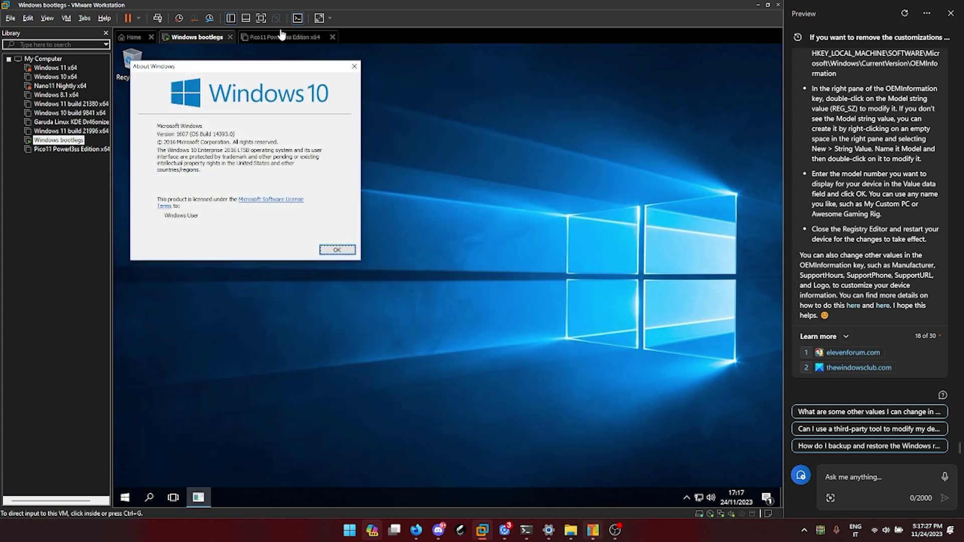
- Switch the virtual machine to full screen and close the assistant sidebar covering it
click(260, 20)
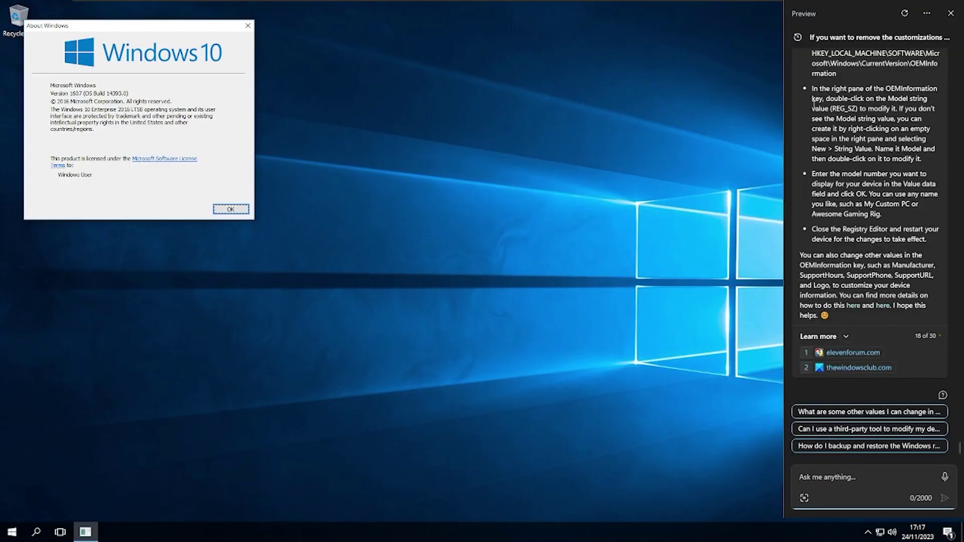
click(950, 13)
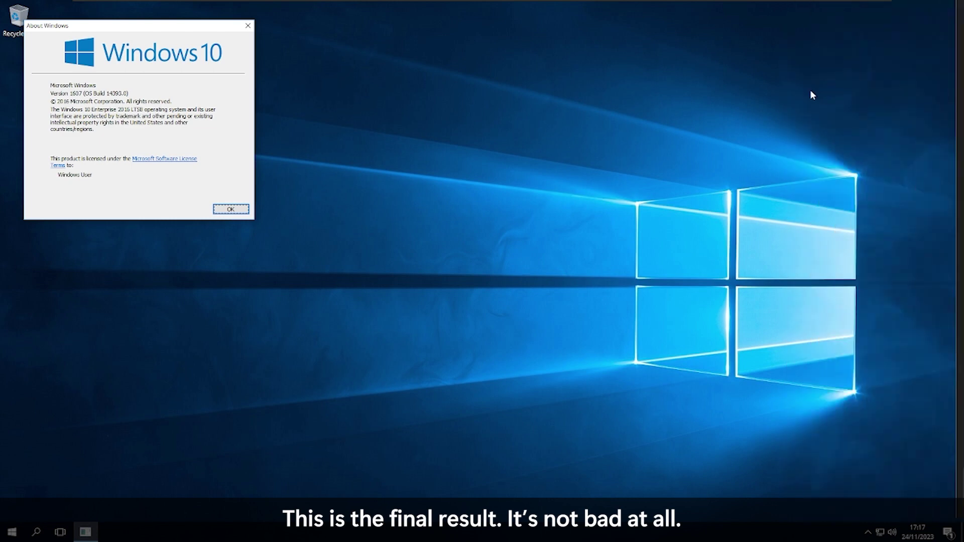
click(687, 149)
- View the System page under System and Security in Control Panel to verify the edition and branding, and close it
key(super+r)
text(control)
key(Return)
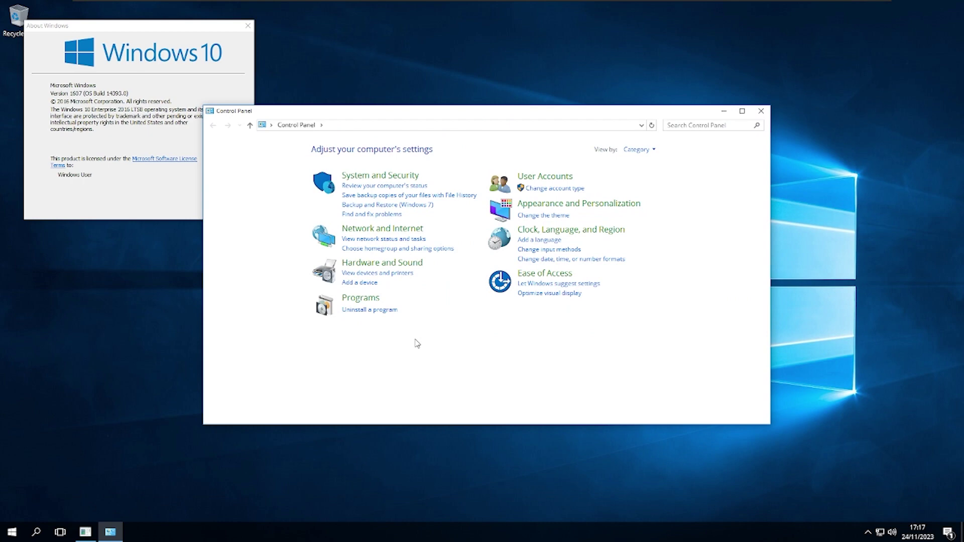
click(372, 177)
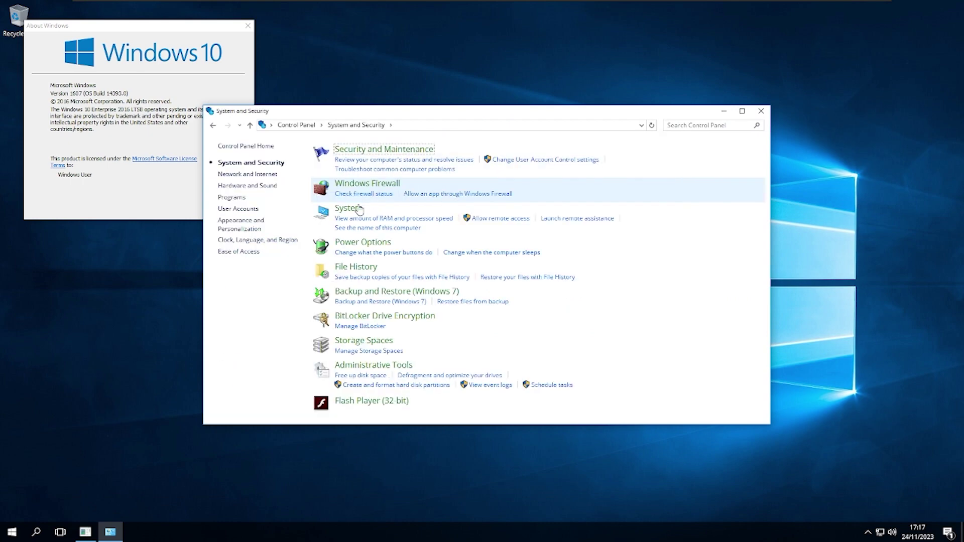
click(358, 212)
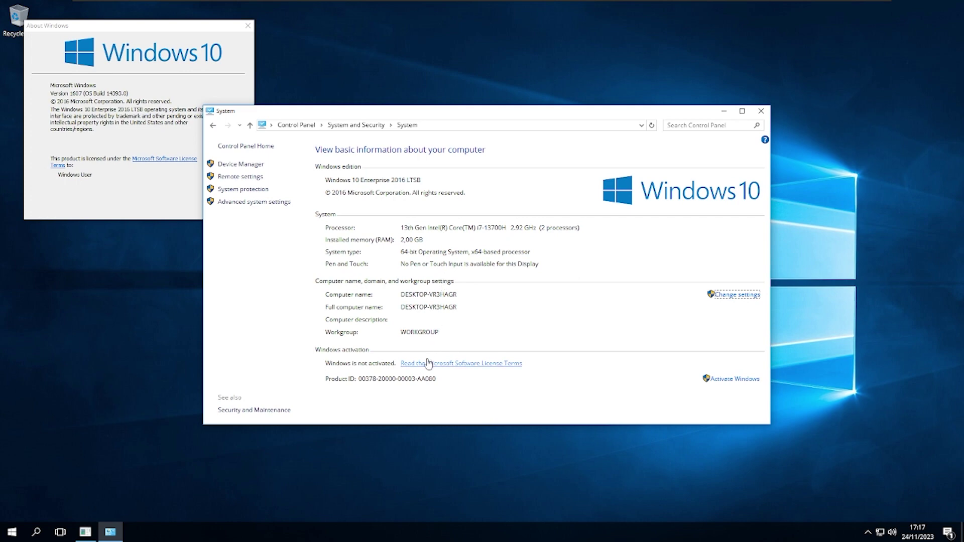
key(alt+F4)
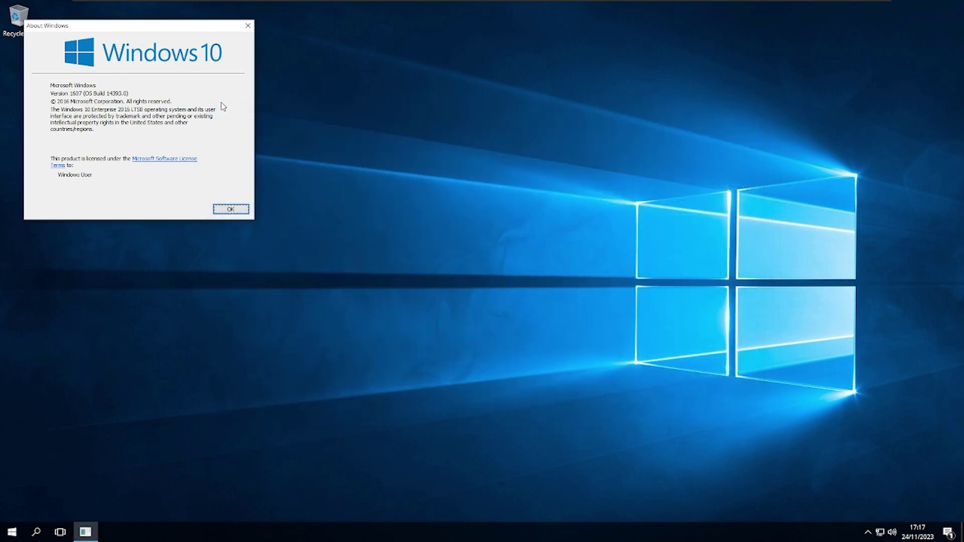
- Dismiss About Windows, open the C:\windows\resources\Themes folder to examine the leftover themes, and close the folder
key(alt+F4)
key(super+r)
text(C:\)
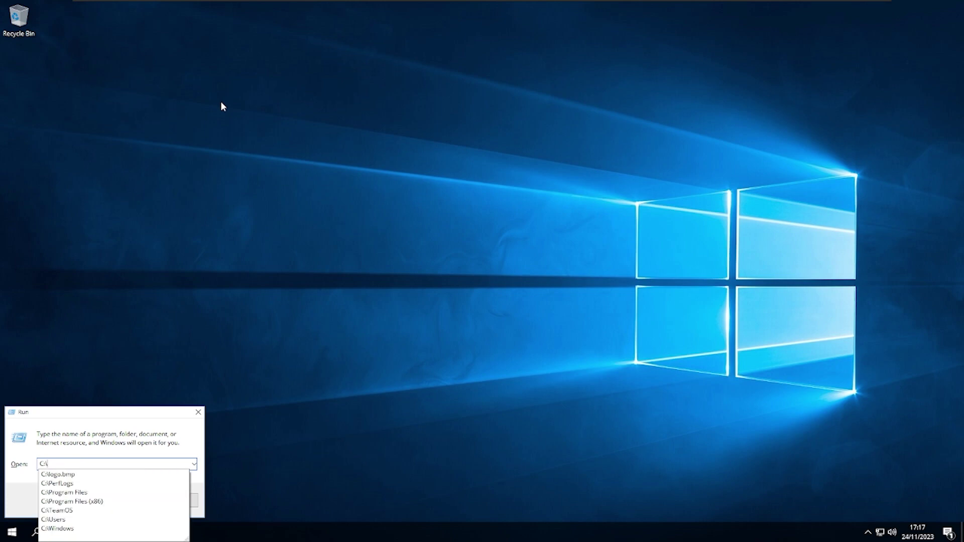
text(windows\resources\)
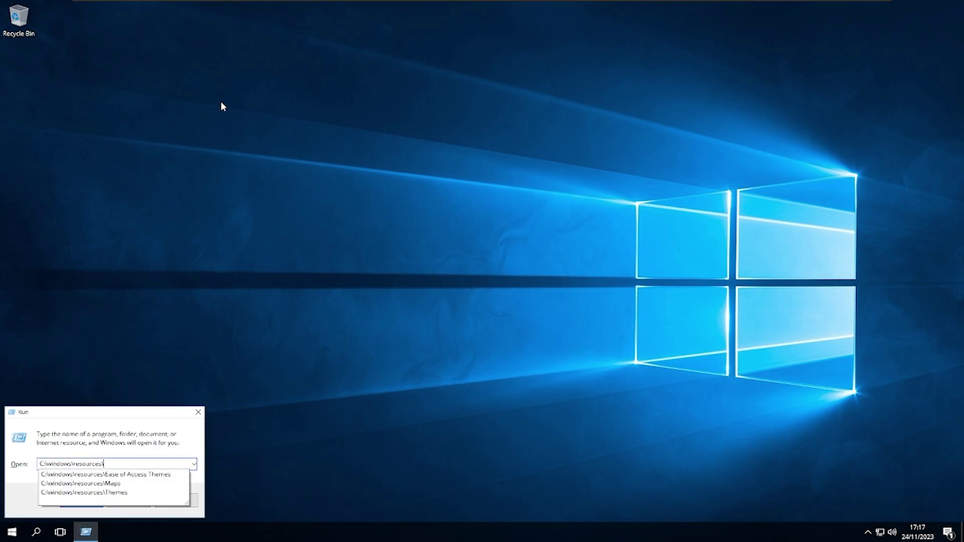
key(Down)
key(Down)
key(Down)
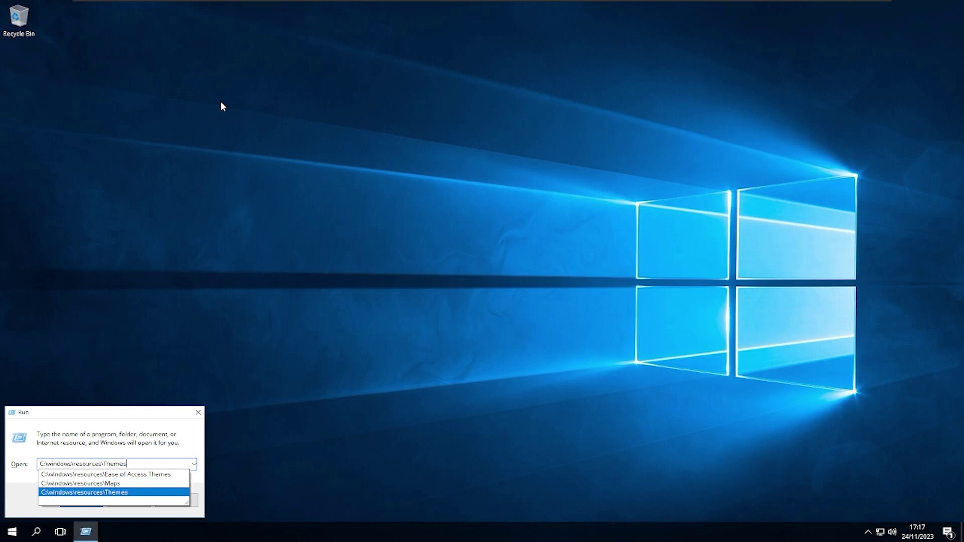
key(Return)
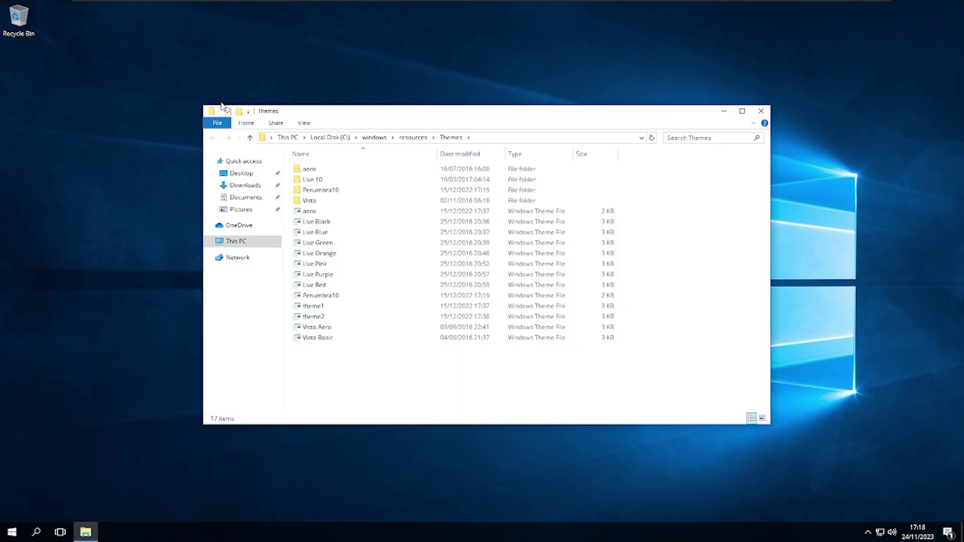
key(ctrl+a)
key(Down)
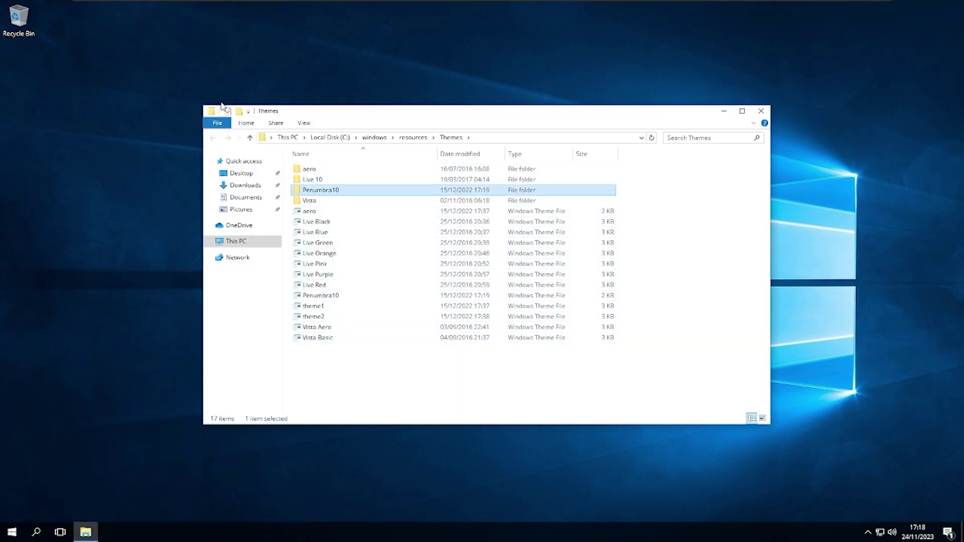
key(alt+F4)
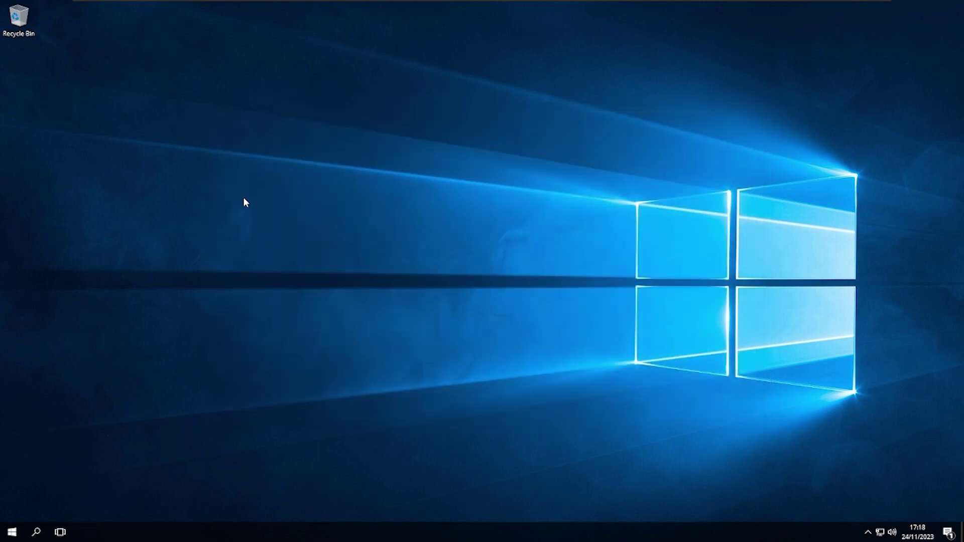
- Try out the leftover Kill not responding tasks entry on the desktop
right_click(244, 199)
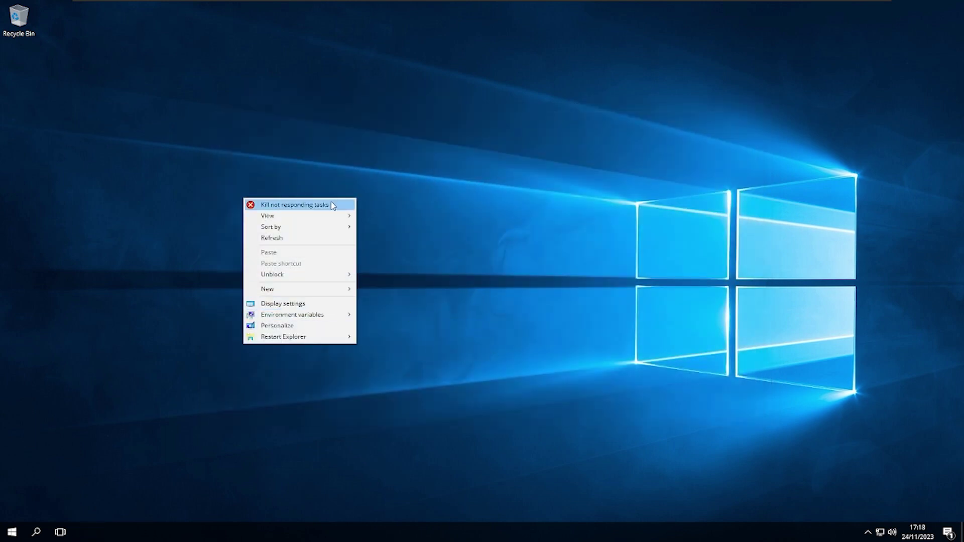
click(330, 202)
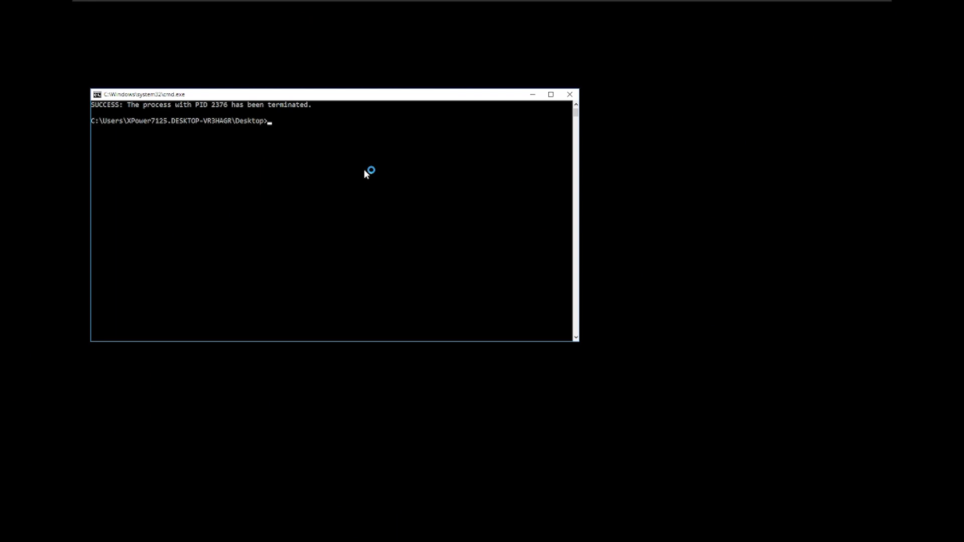
text(e)
- Run a new task from Task Manager to recover the Explorer desktop, and close the command window and Task Manager
key(ctrl+shift+Escape)
click(23, 28)
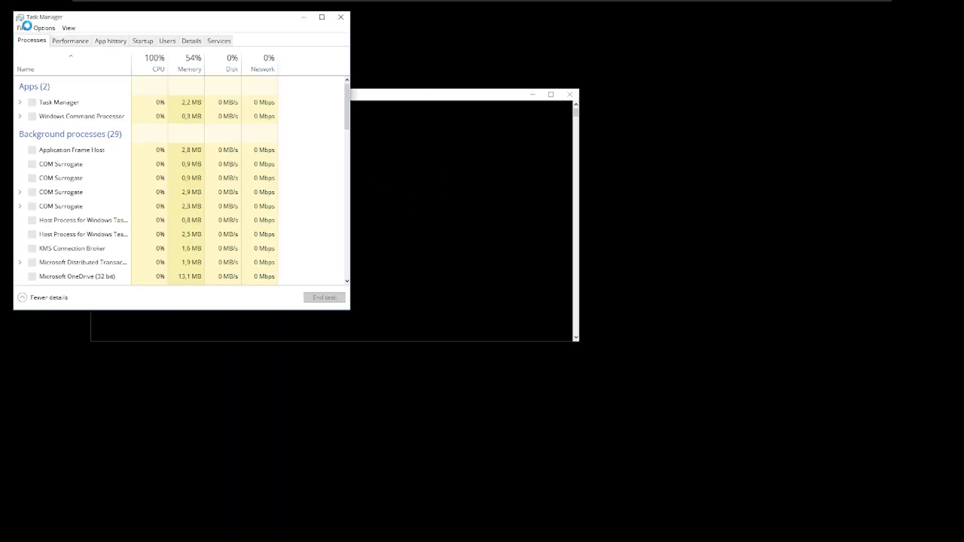
click(40, 38)
text(cmd.exe)
key(Return)
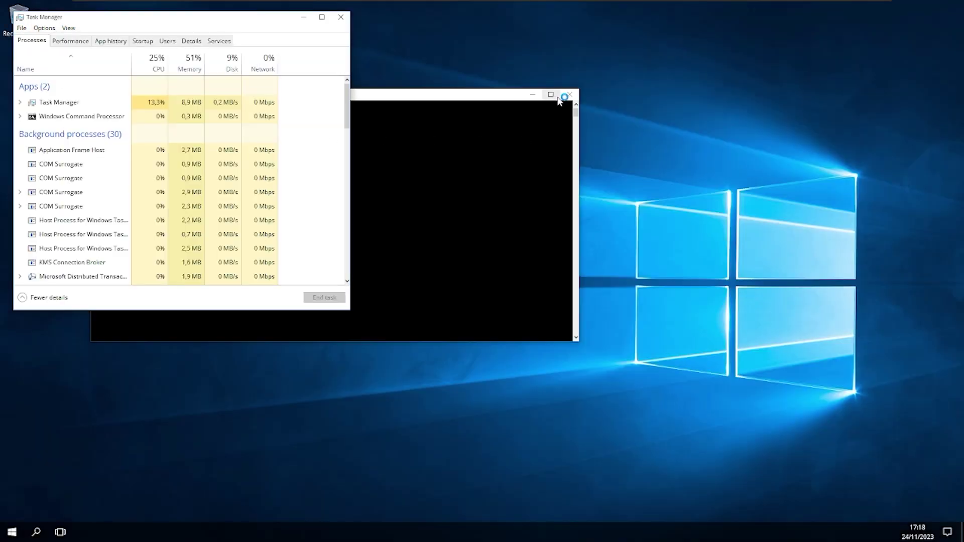
click(570, 95)
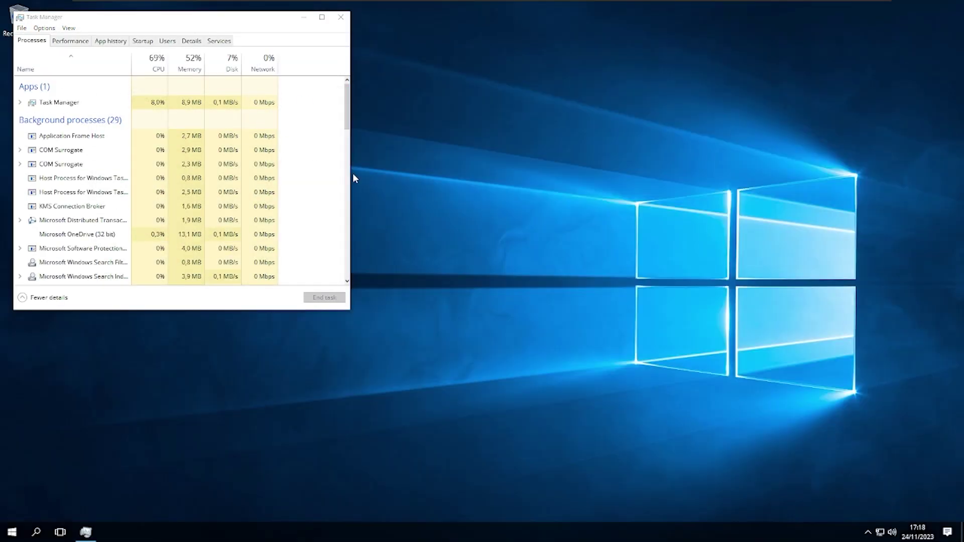
key(alt+F4)
- Run winver again to review the Windows version information, and close it
key(super+r)
text(winver)
key(Return)
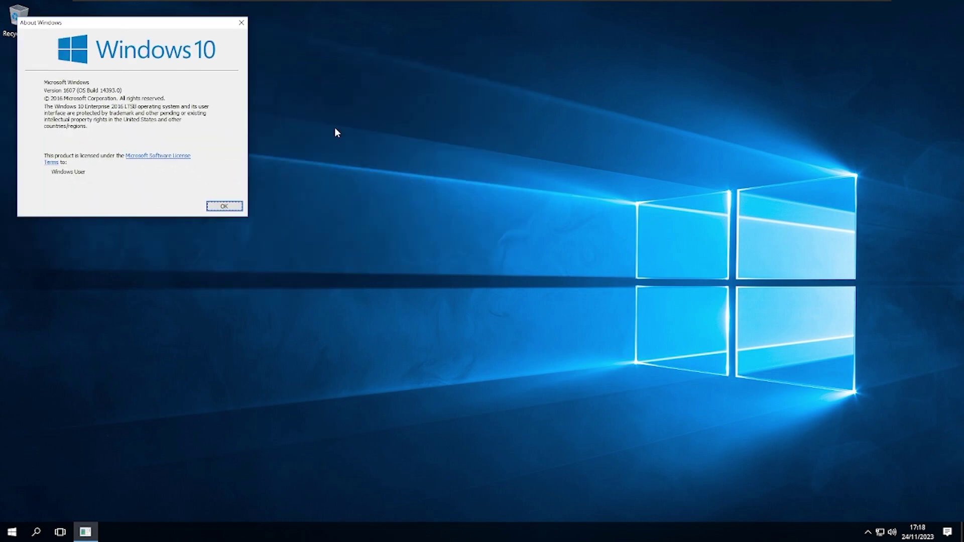
key(alt+F4)
- Open Task Manager and run explorer as a new task
drag(100, 469, 876, 90)
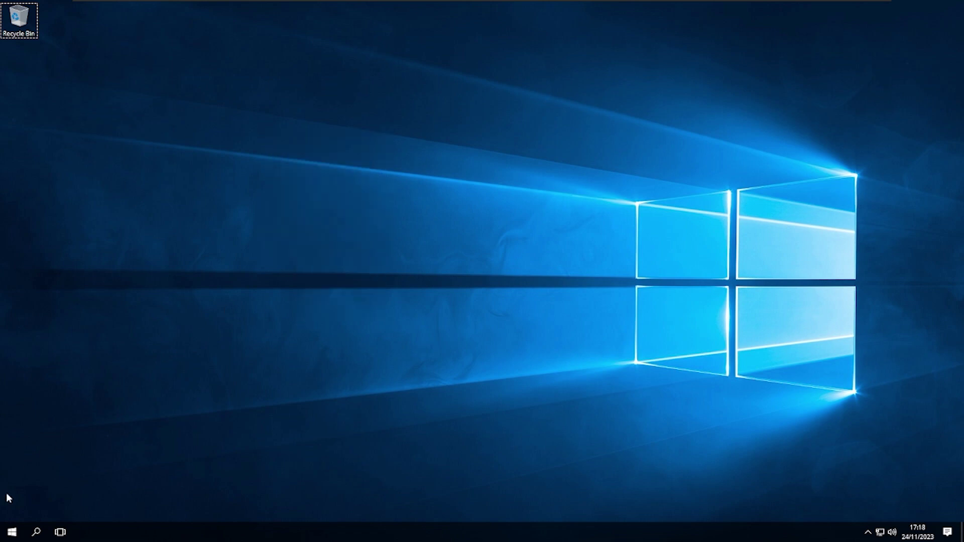
right_click(158, 537)
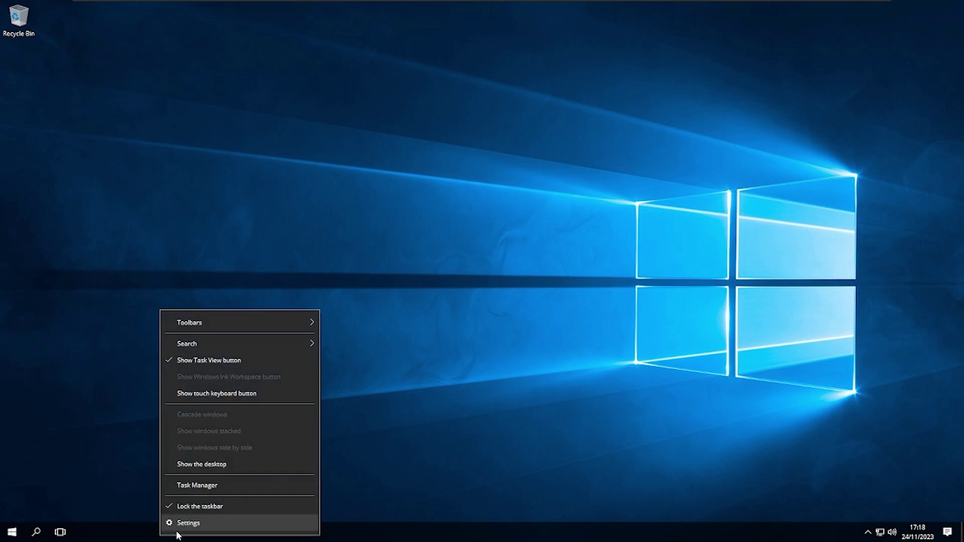
click(178, 537)
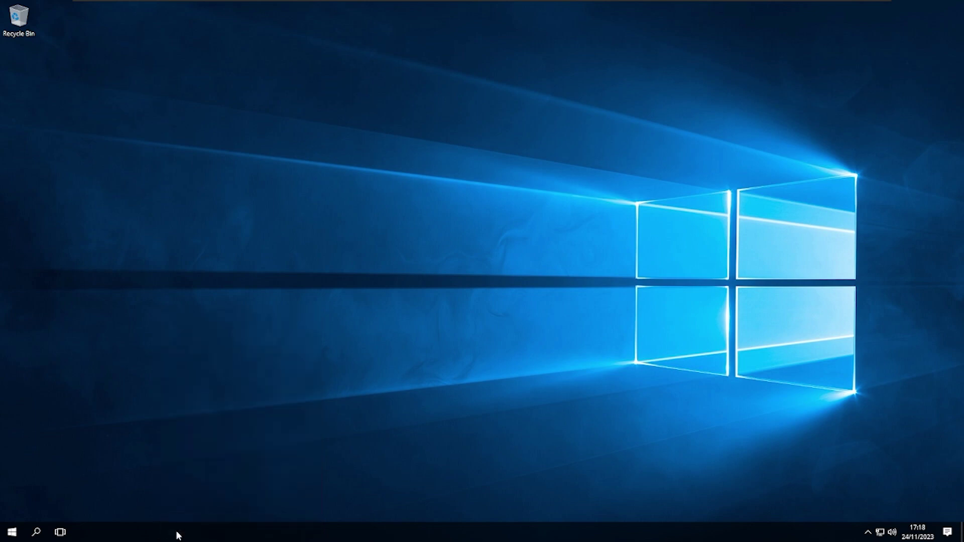
click(149, 494)
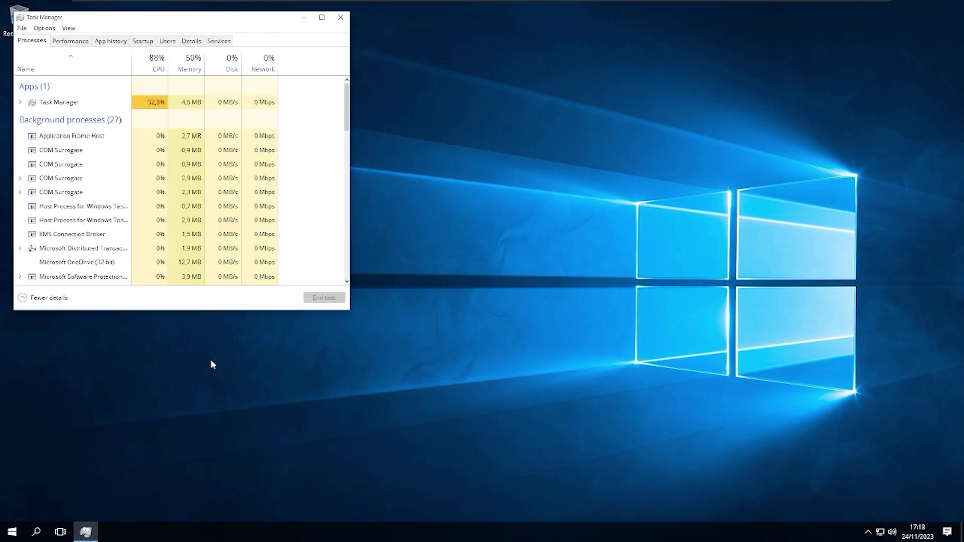
click(160, 136)
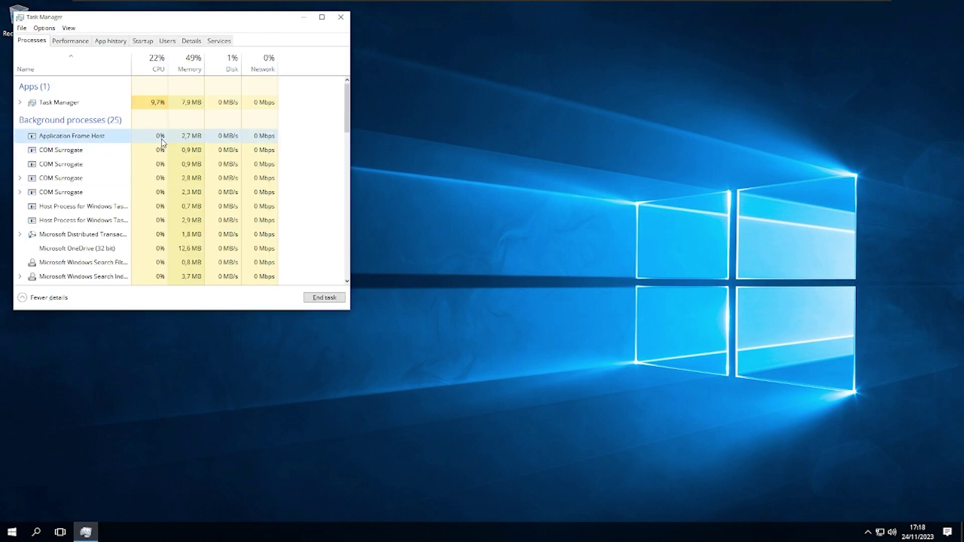
click(22, 28)
click(29, 44)
text(taskmgr)
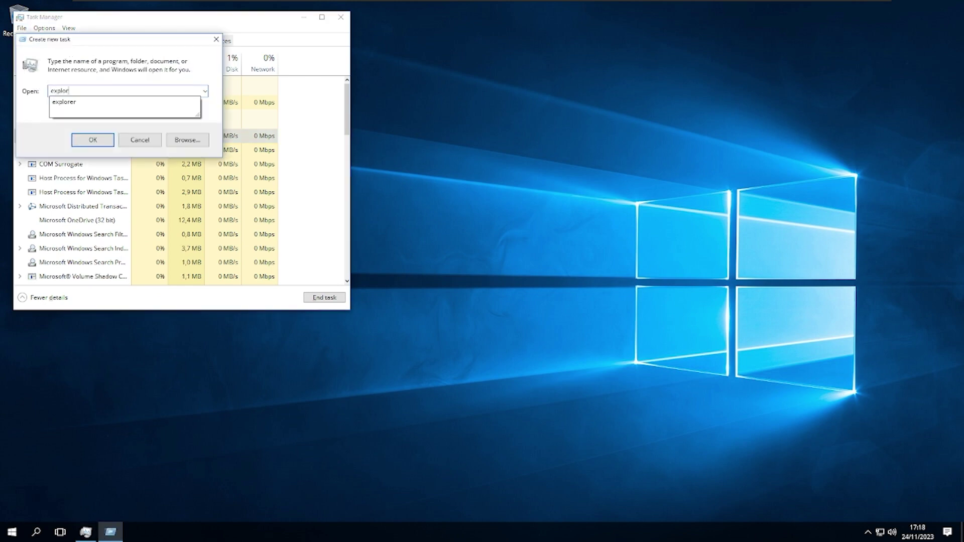
key(Return)
- Open a File Explorer window and restart the Windows Explorer process from Task Manager
key(alt+Tab)
key(super+e)
key(alt+Tab)
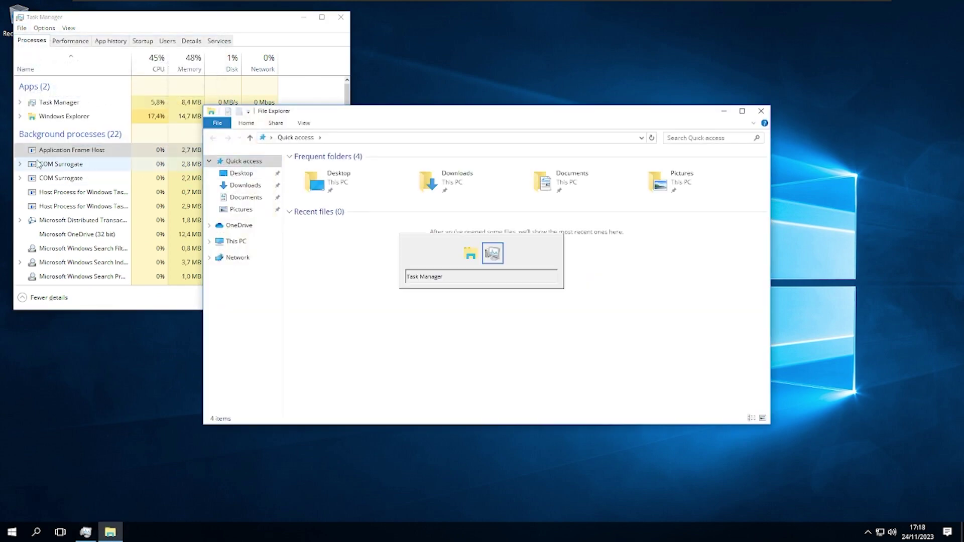
click(76, 116)
right_click(75, 116)
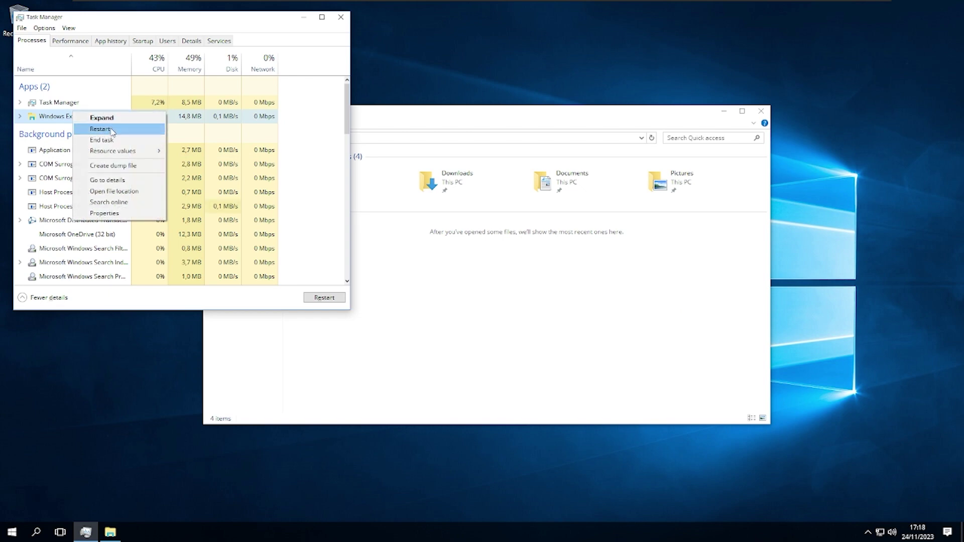
click(96, 127)
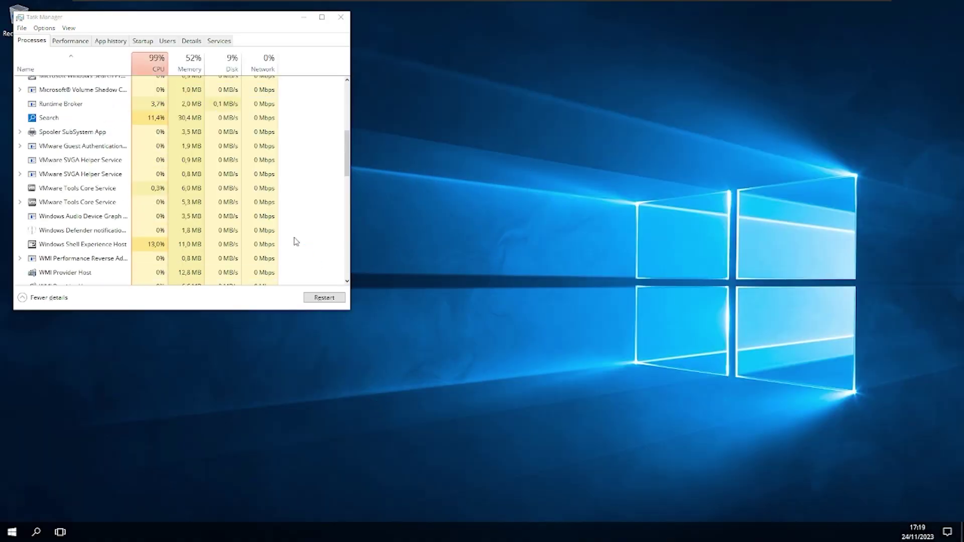
- Open the About page of the System settings to review the PC and Windows edition details
right_click(452, 297)
key(super+i)
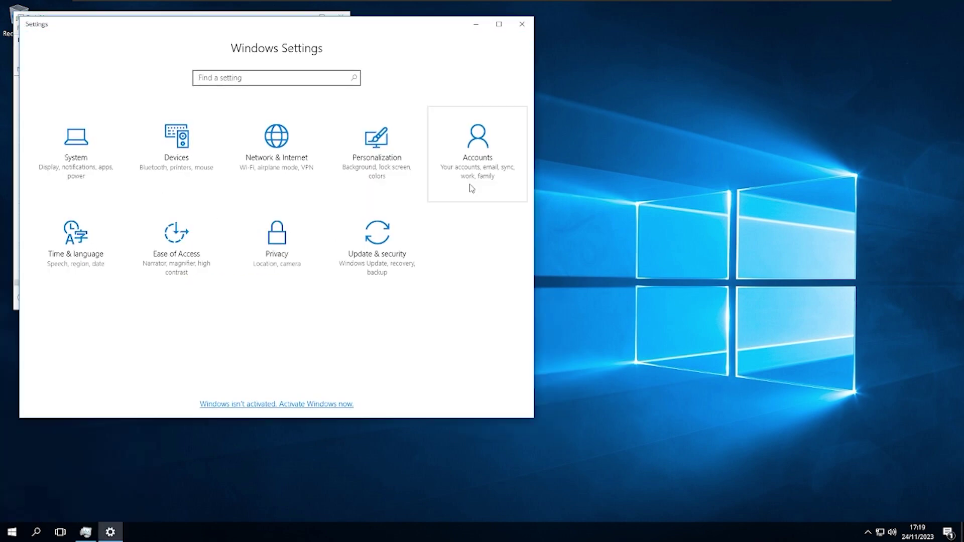
click(95, 150)
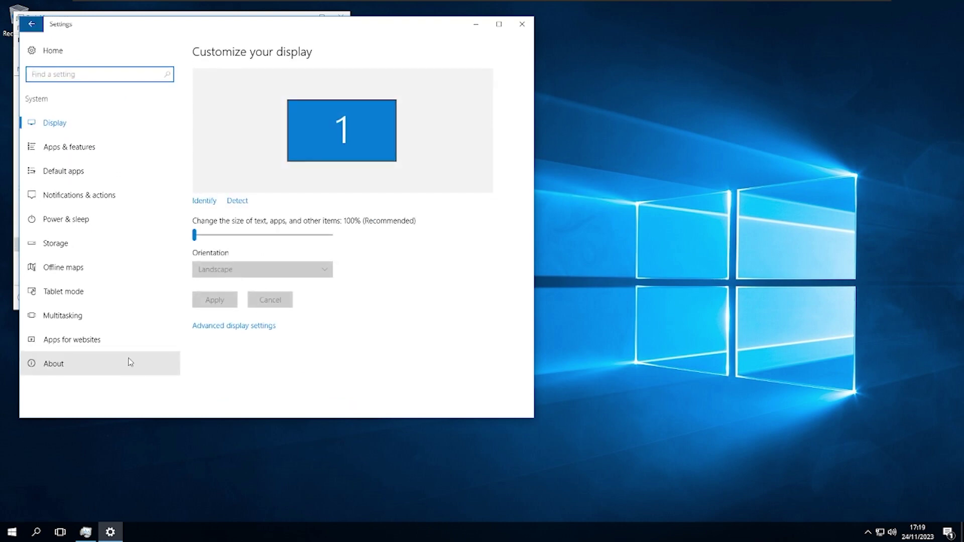
click(127, 359)
scroll(296, 127, up, 1)
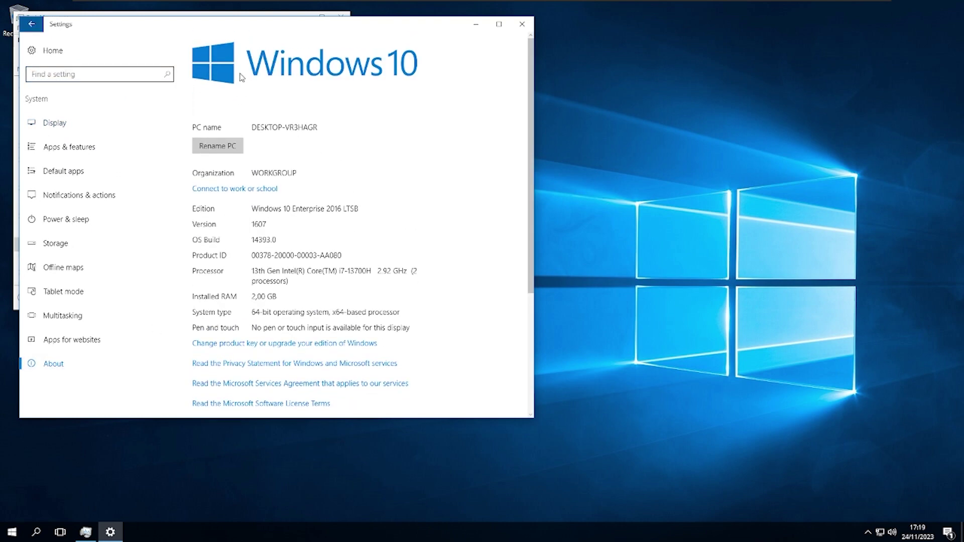
drag(214, 26, 544, 72)
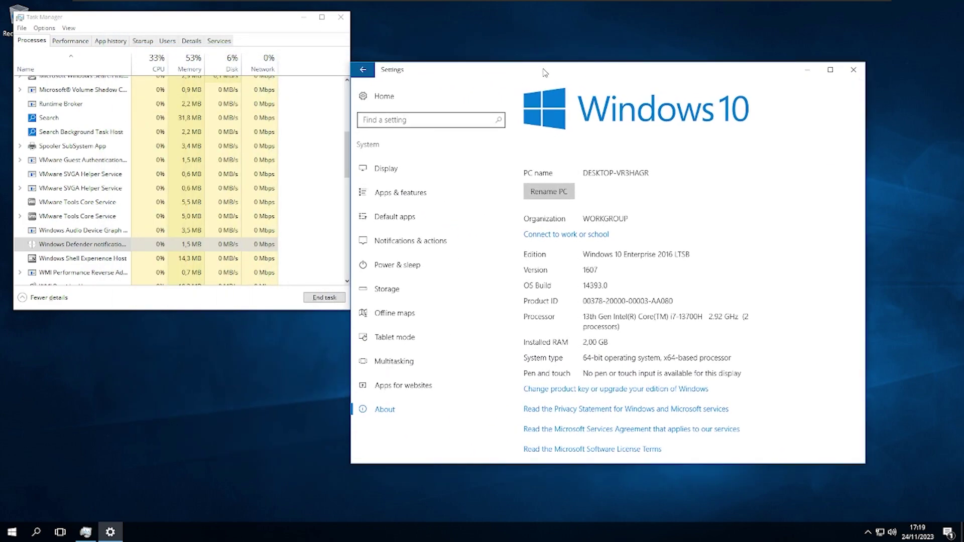
key(Escape)
- Rename the PC as FixedWithCopilot and postpone the restart
click(227, 146)
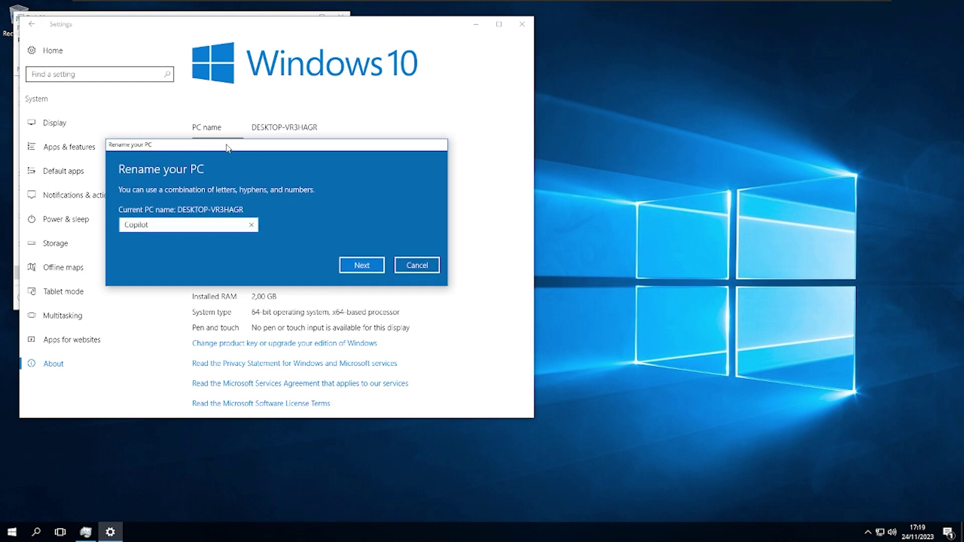
key(BackSpace)
key(BackSpace)
key(BackSpace)
key(BackSpace)
key(BackSpace)
key(BackSpace)
text(FixedWithCopilot)
key(Return)
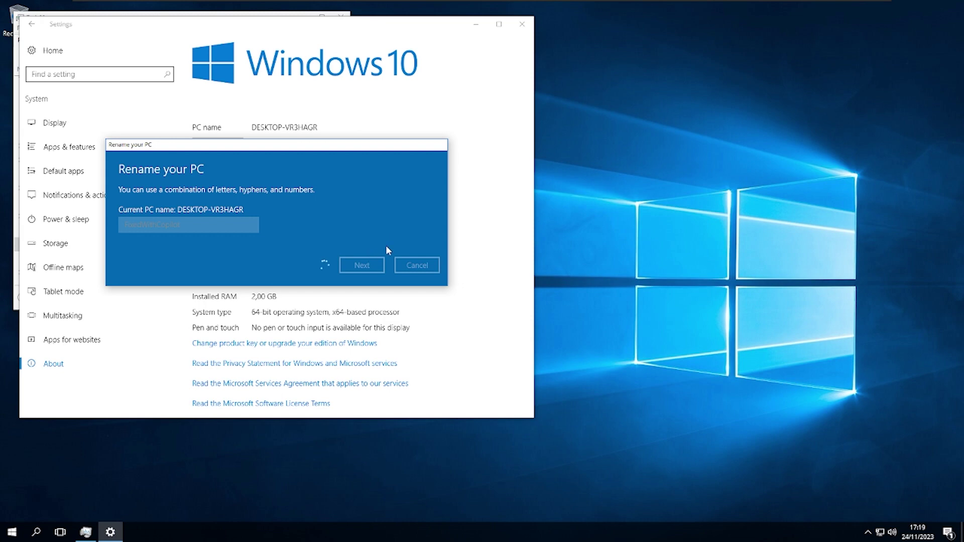
drag(296, 149, 770, 225)
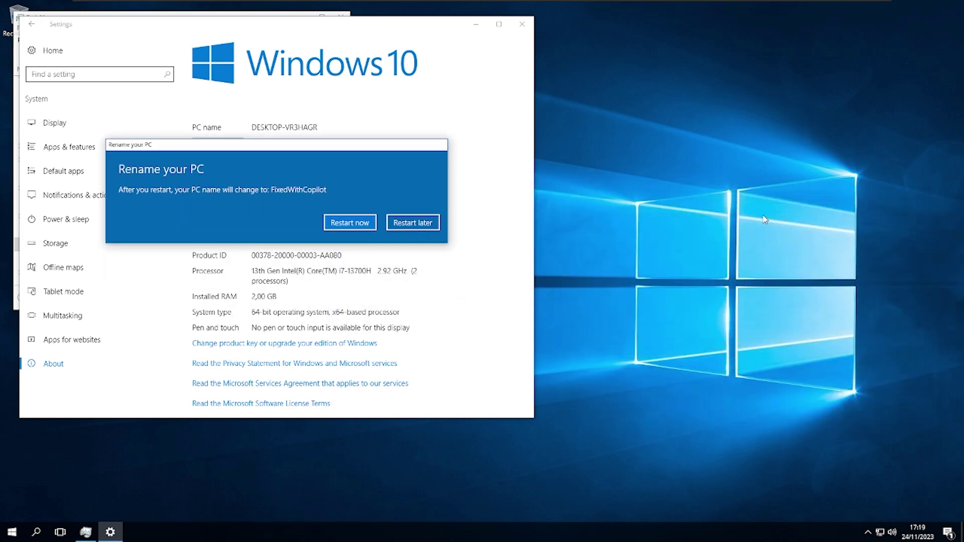
click(427, 226)
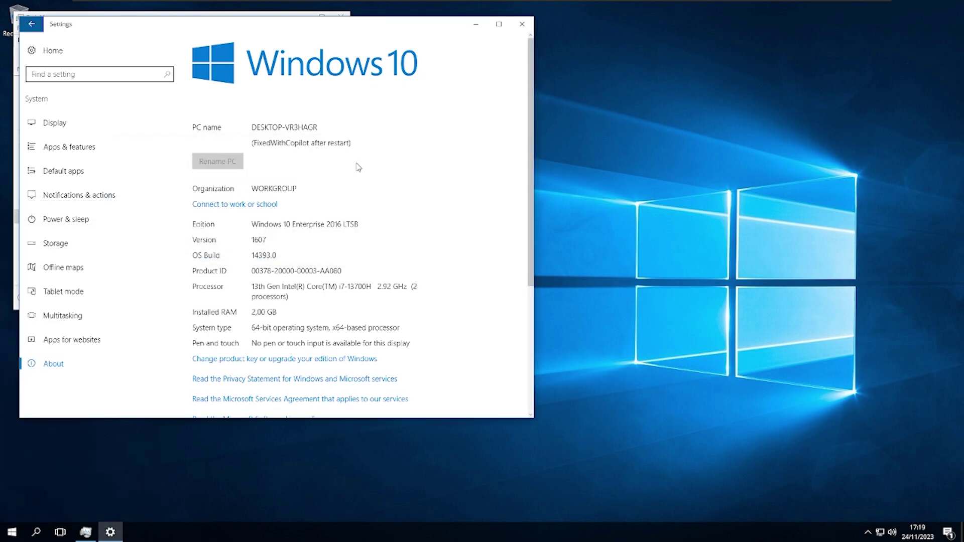
- Close the Settings and Task Manager windows to leave the desktop clear
key(alt+Tab)
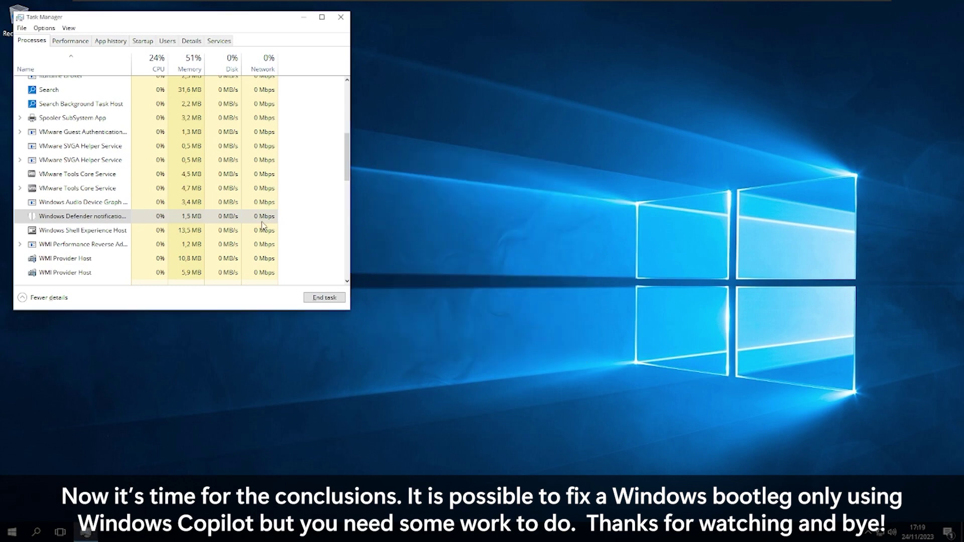
key(alt+F4)
drag(249, 314, 370, 211)
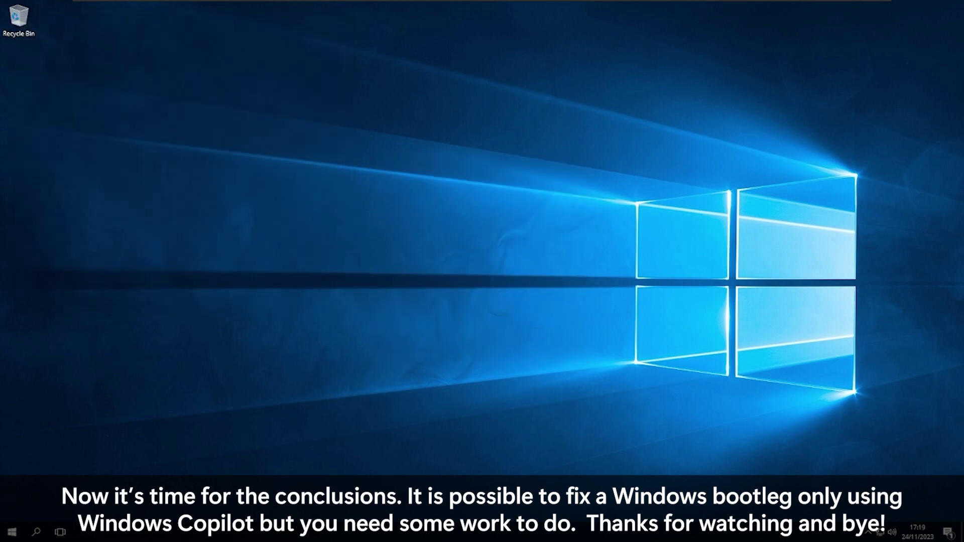